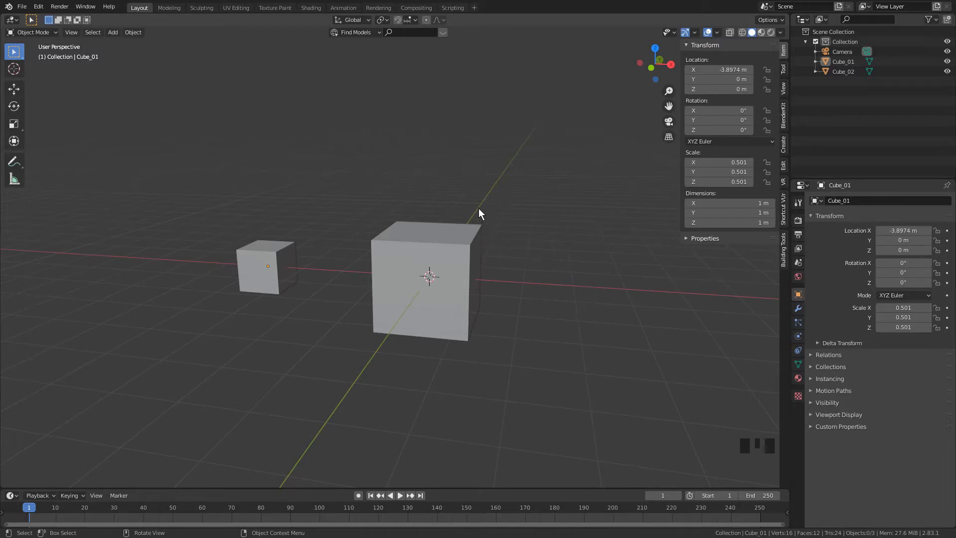
- Inspect the transform values of the small cube and of the large cube by selecting each in turn
{"action": "middle_click_drag", "start_coordinate": [487, 203], "coordinate": [511, 202], "text": "shift"}
{"action": "left_click", "coordinate": [293, 262]}
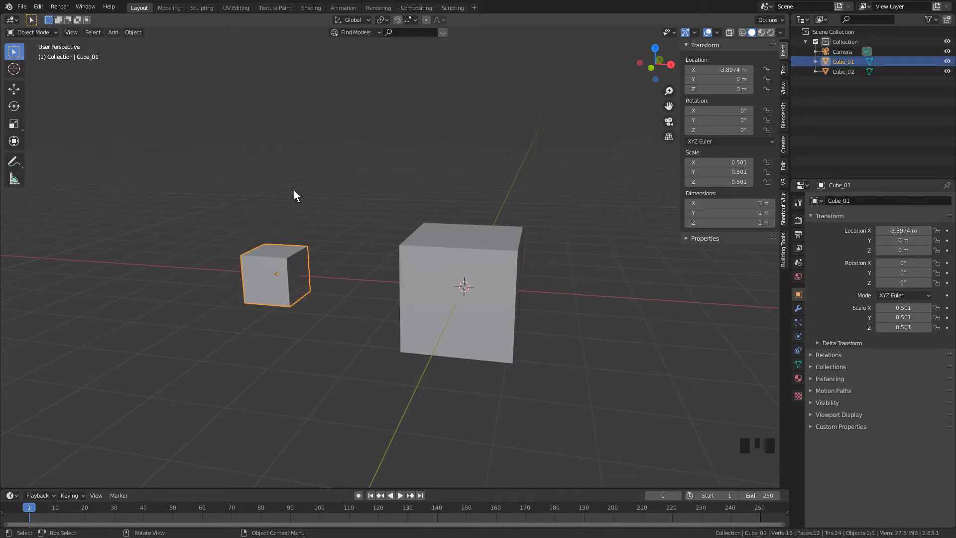
{"action": "left_click", "coordinate": [463, 259]}
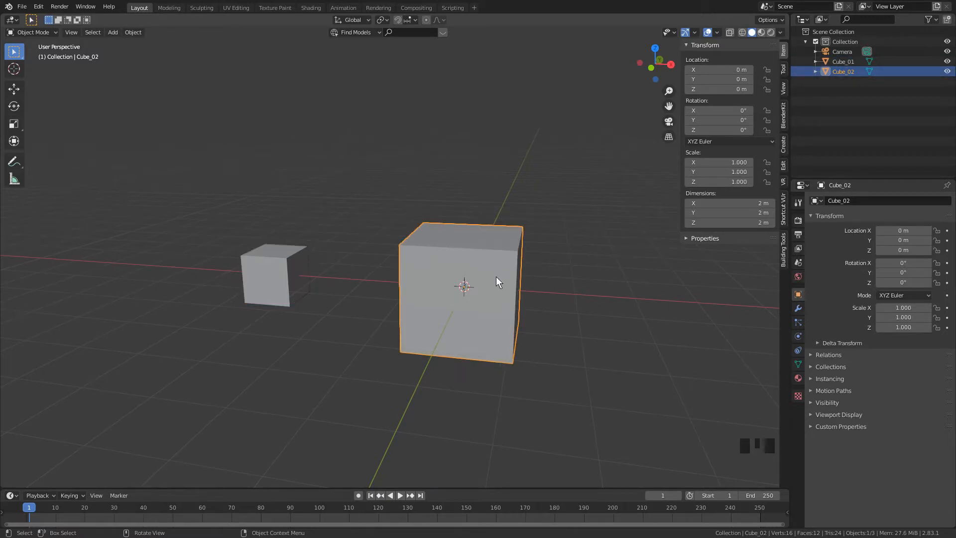
{"action": "scroll", "coordinate": [474, 264], "scroll_direction": "down", "scroll_amount": 2}
{"action": "middle_click_drag", "start_coordinate": [474, 264], "coordinate": [476, 274], "text": "shift"}
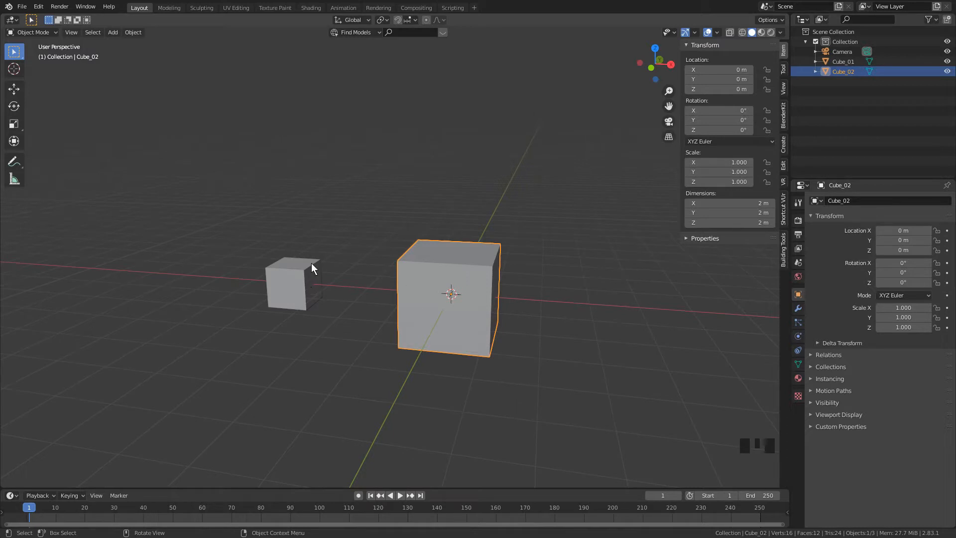
- Try to move both cubes together as an unparented selection
{"action": "left_click", "coordinate": [303, 276]}
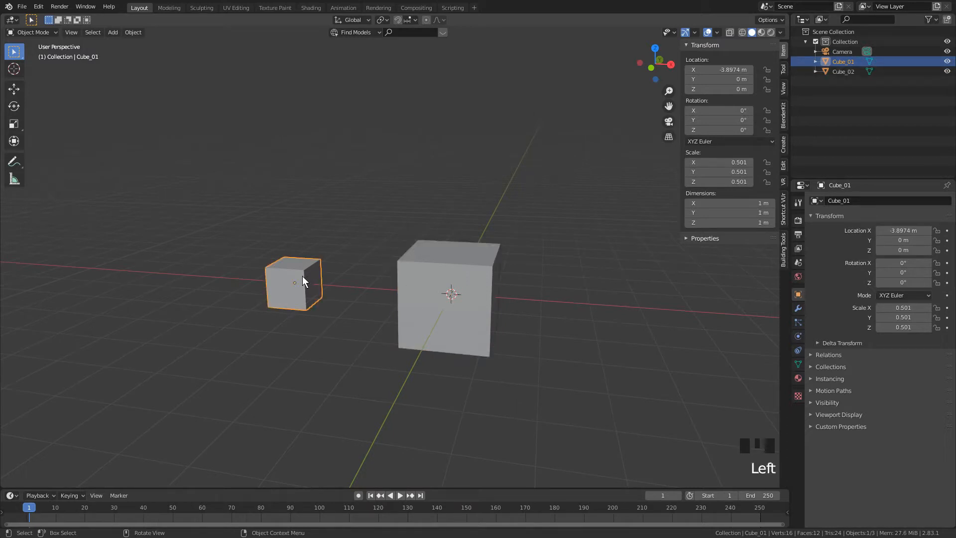
{"action": "left_click", "coordinate": [432, 281], "text": "shift"}
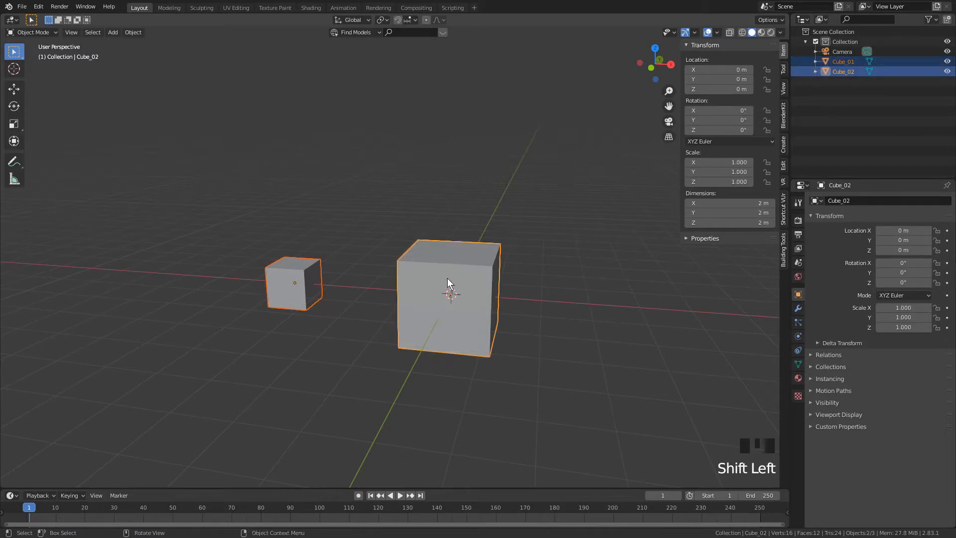
{"action": "key", "text": "g"}
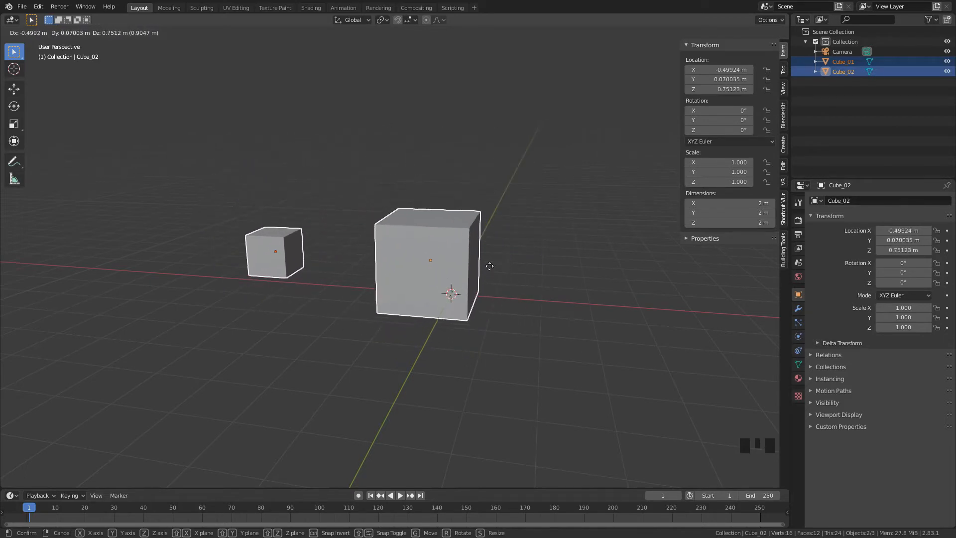
{"action": "right_click", "coordinate": [531, 280]}
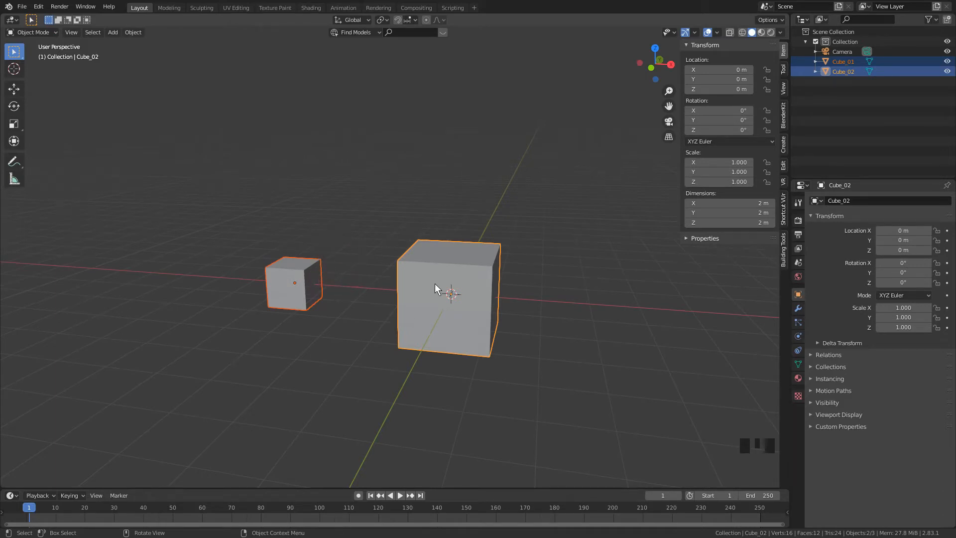
- Try to move the small cube Cube_01 on its own
{"action": "left_click", "coordinate": [312, 278]}
{"action": "key", "text": "g"}
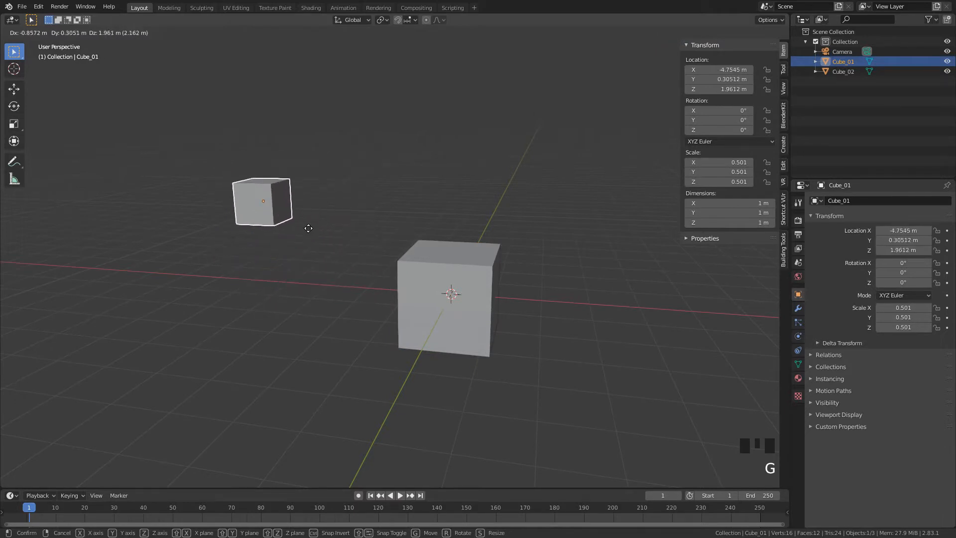
{"action": "right_click", "coordinate": [320, 293]}
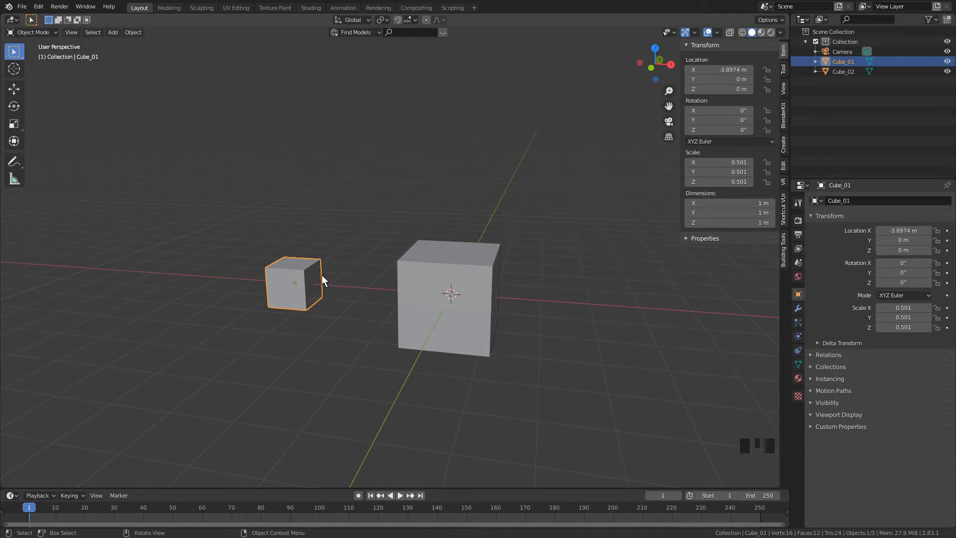
- Parent the small cube Cube_01 to the large cube Cube_02 using the Object parent type
{"action": "left_click", "coordinate": [310, 279]}
{"action": "key", "text": "shift"}
{"action": "left_click", "coordinate": [441, 276], "text": "shift"}
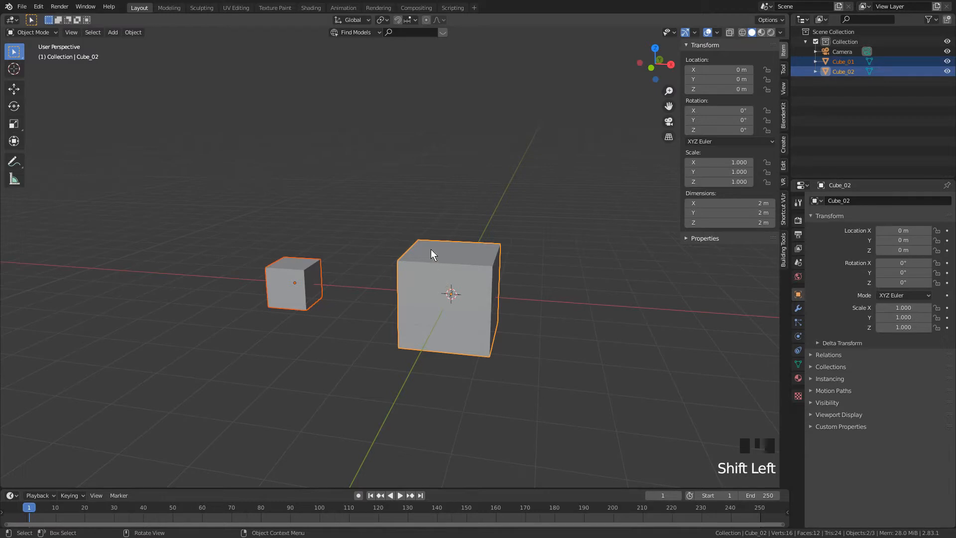
{"action": "right_click", "coordinate": [473, 247]}
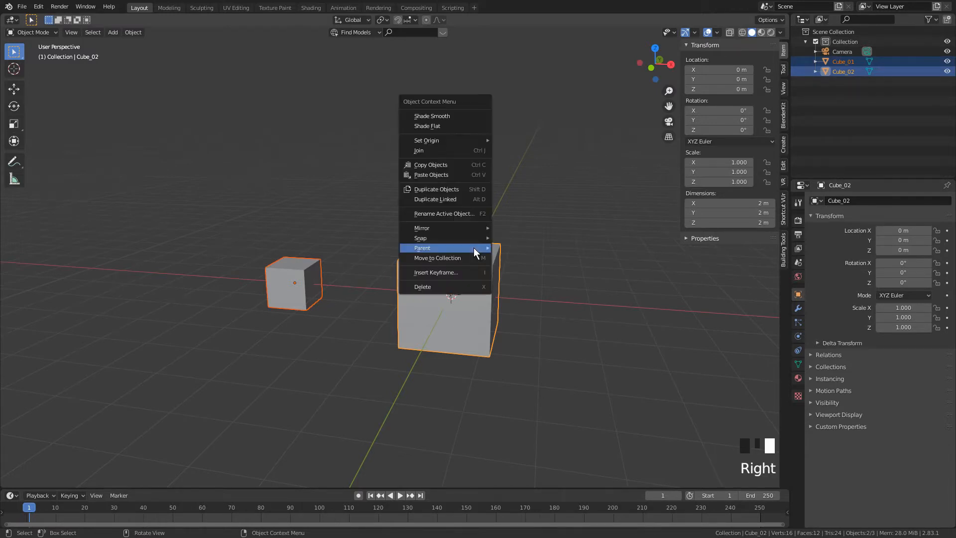
{"action": "mouse_move", "coordinate": [468, 228]}
{"action": "mouse_move", "coordinate": [443, 248]}
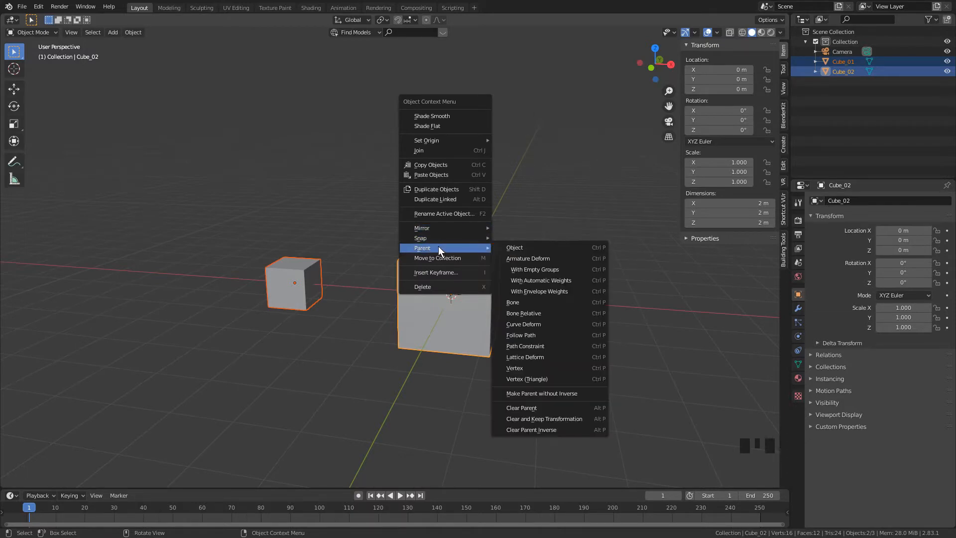
{"action": "left_click", "coordinate": [541, 248]}
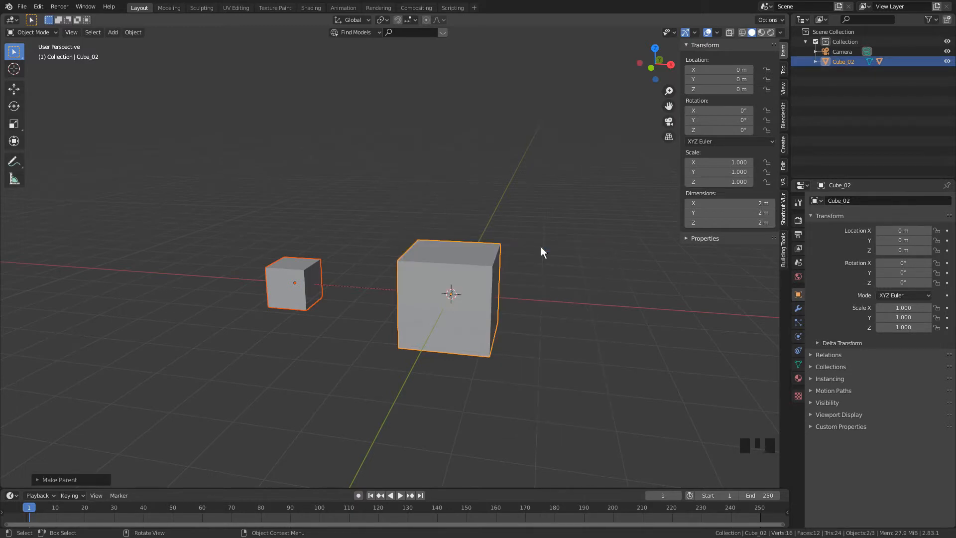
{"action": "left_click", "coordinate": [542, 248]}
- Try to move the parent cube Cube_02 with only the parent selected
{"action": "middle_click_drag", "start_coordinate": [528, 250], "coordinate": [529, 258], "text": "shift"}
{"action": "left_click", "coordinate": [476, 283]}
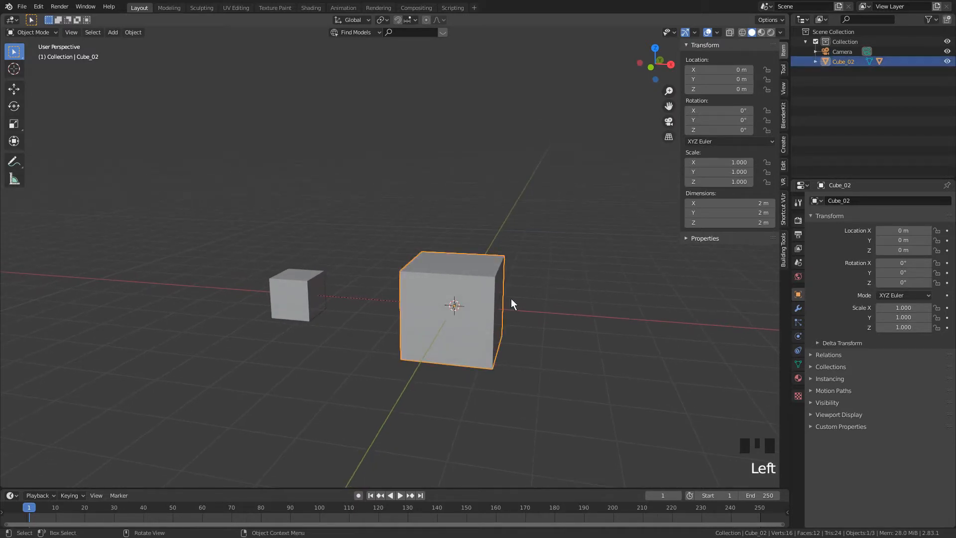
{"action": "key", "text": "g"}
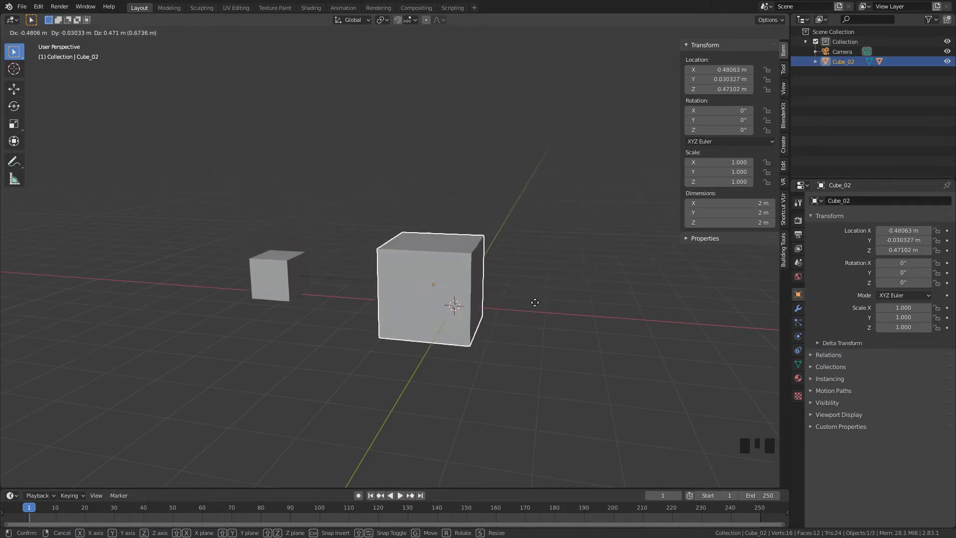
{"action": "key", "text": "Escape"}
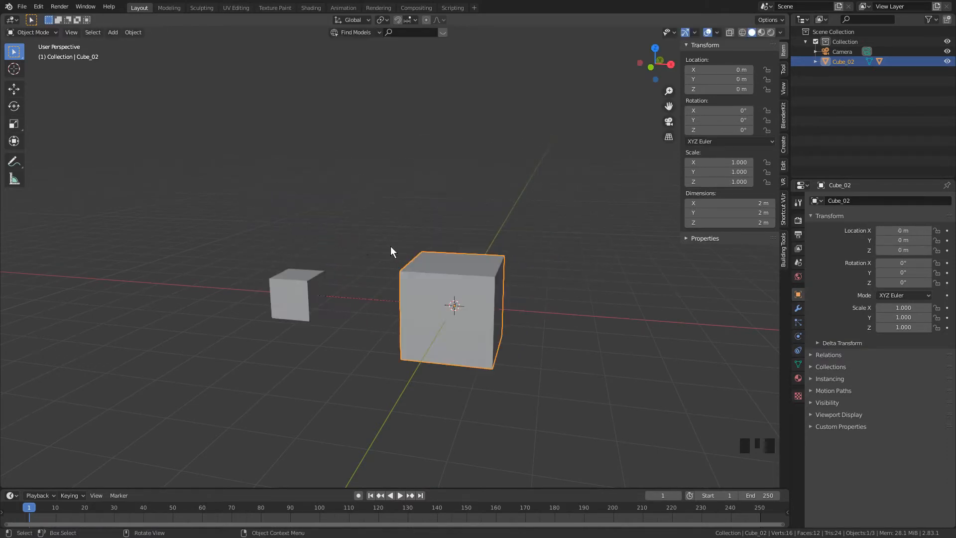
- Move the child cube Cube_01 up to about X -4.25 m, Y 0.54 m, Z 2.71 m
{"action": "left_click", "coordinate": [301, 291]}
{"action": "key", "text": "g"}
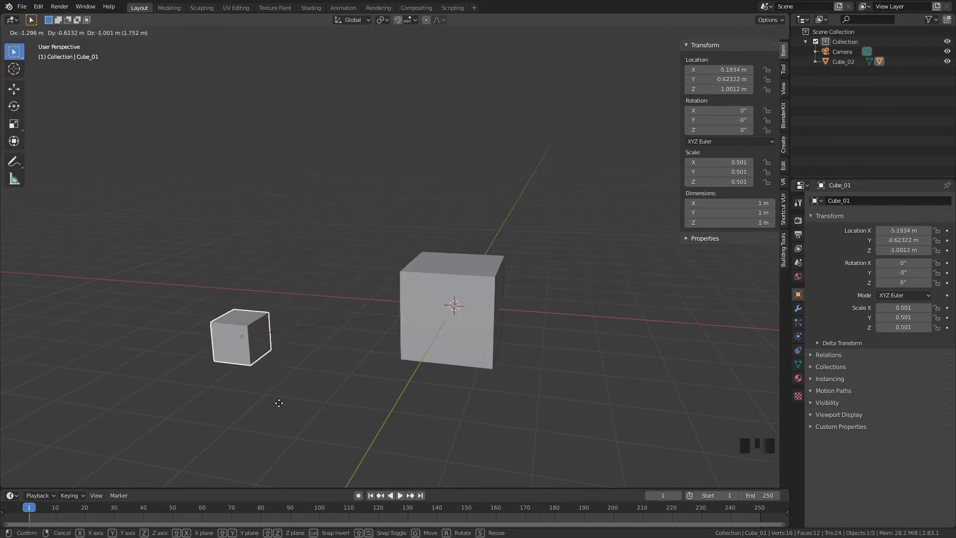
{"action": "left_click", "coordinate": [323, 236]}
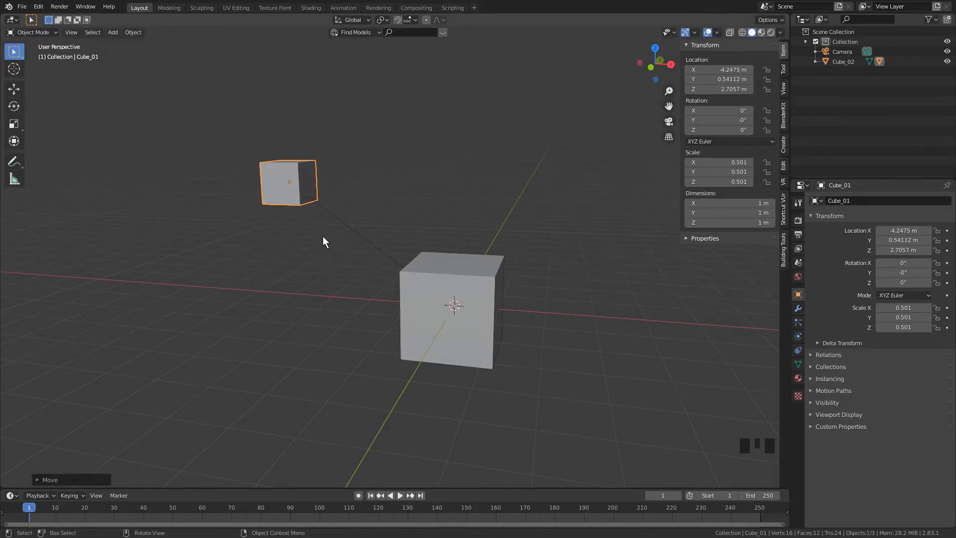
- Try to move the parent cube Cube_02 with its child at the raised position
{"action": "left_click", "coordinate": [461, 305]}
{"action": "middle_click_drag", "start_coordinate": [463, 273], "coordinate": [456, 316], "text": "shift"}
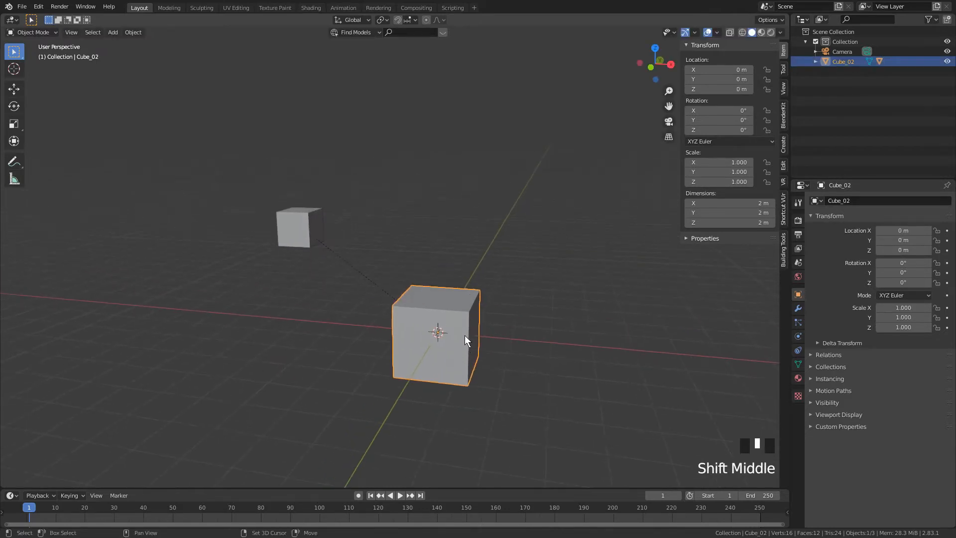
{"action": "scroll", "coordinate": [460, 384], "scroll_direction": "down", "scroll_amount": 2, "text": "shift"}
{"action": "key", "text": "g"}
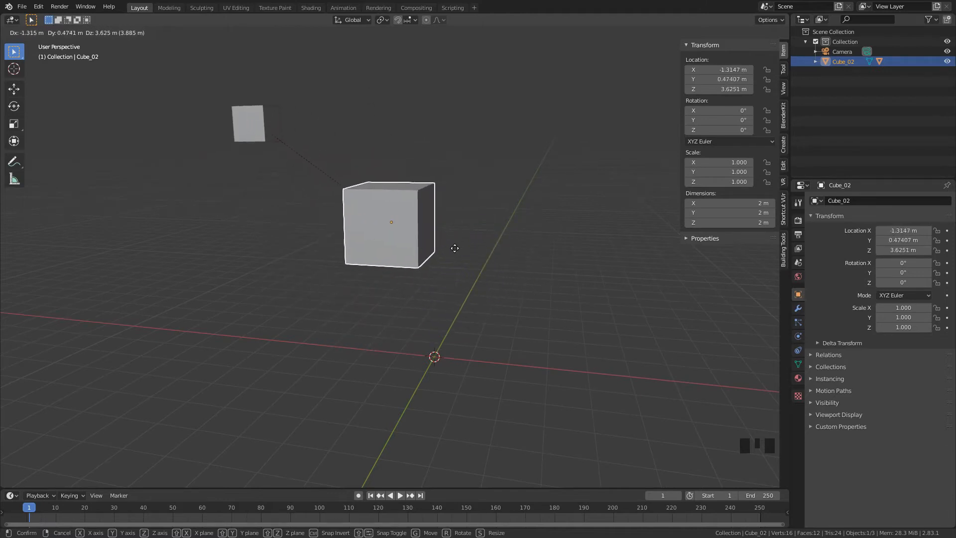
{"action": "key", "text": "Escape"}
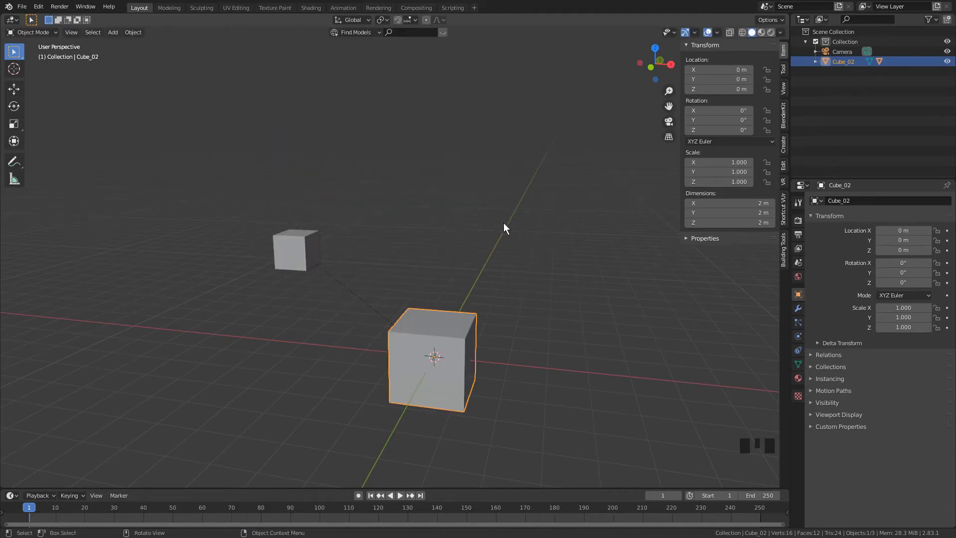
- Try to rotate the parent cube Cube_02 freely, about the Z axis and about the Y axis
{"action": "key", "text": "r"}
{"action": "key", "text": "r"}
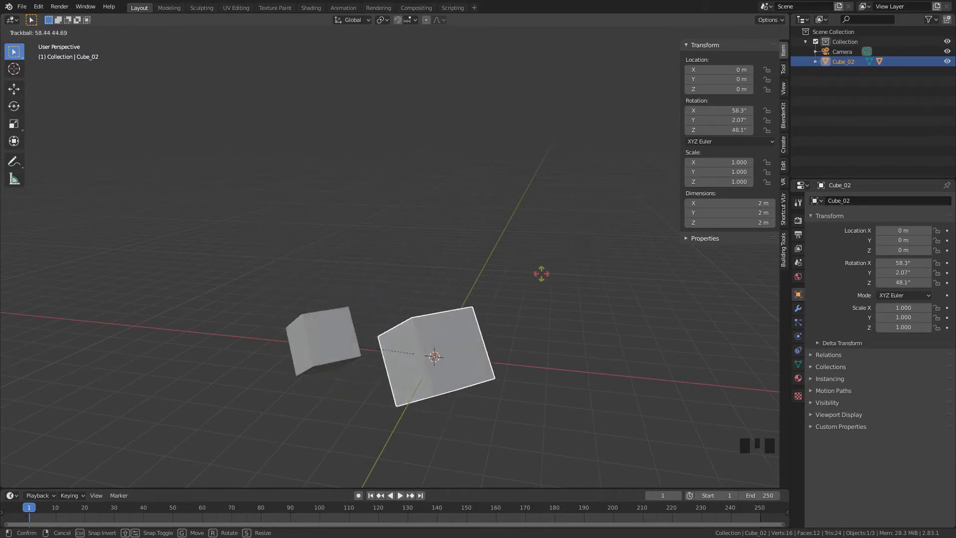
{"action": "key", "text": "Escape"}
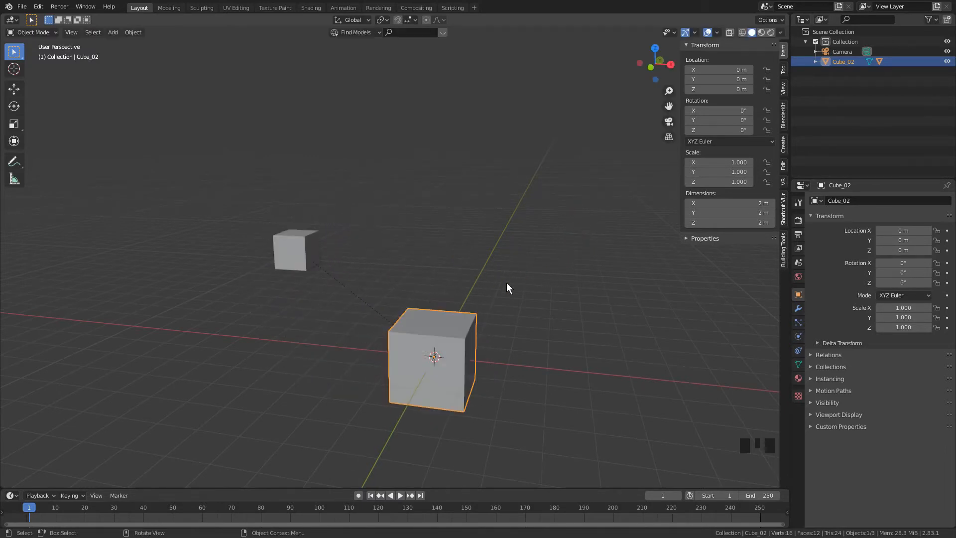
{"action": "key", "text": "r"}
{"action": "key", "text": "z"}
{"action": "key", "text": "Escape"}
{"action": "key", "text": "r"}
{"action": "key", "text": "y"}
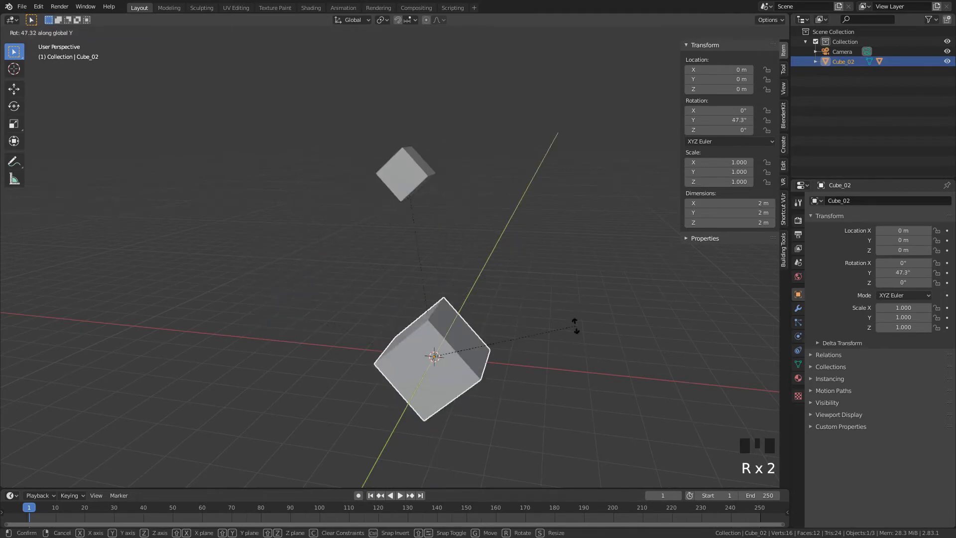
{"action": "key", "text": "Escape"}
- Scale the parent cube Cube_02 down uniformly to about 0.319
{"action": "key", "text": "s"}
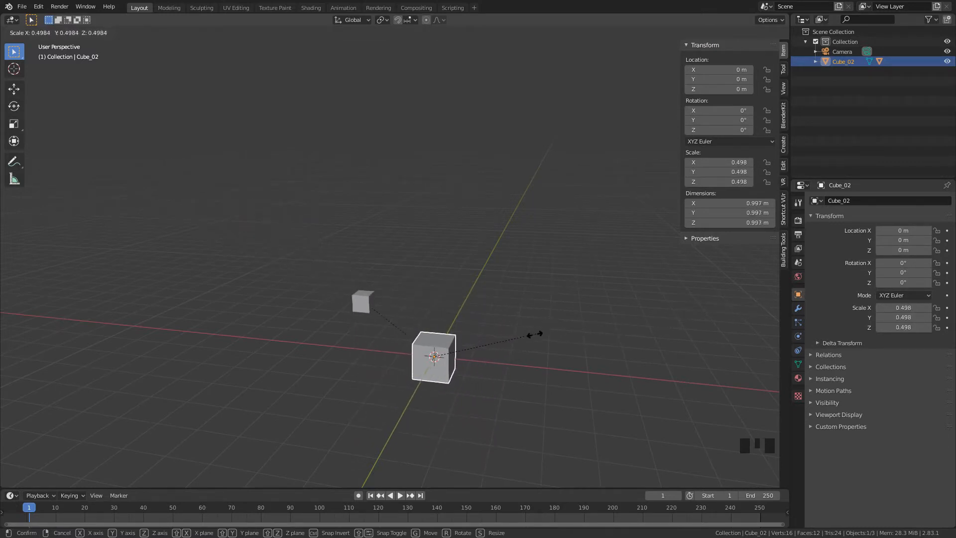
{"action": "left_click", "coordinate": [501, 349]}
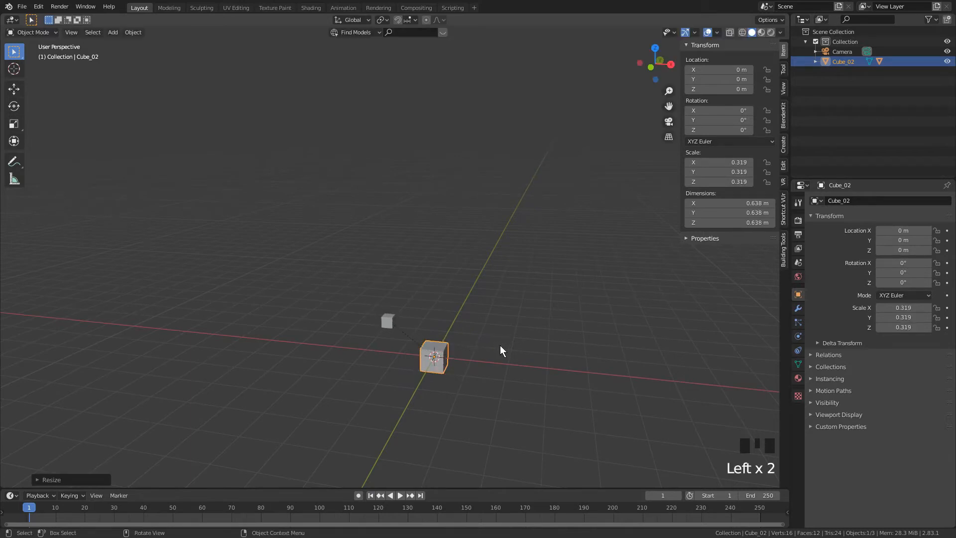
- Scale the child cube Cube_01 up to about 1.885 and move it to about X -6.92 m, Y 0.21 m, Z 4.63 m
{"action": "left_click", "coordinate": [387, 321]}
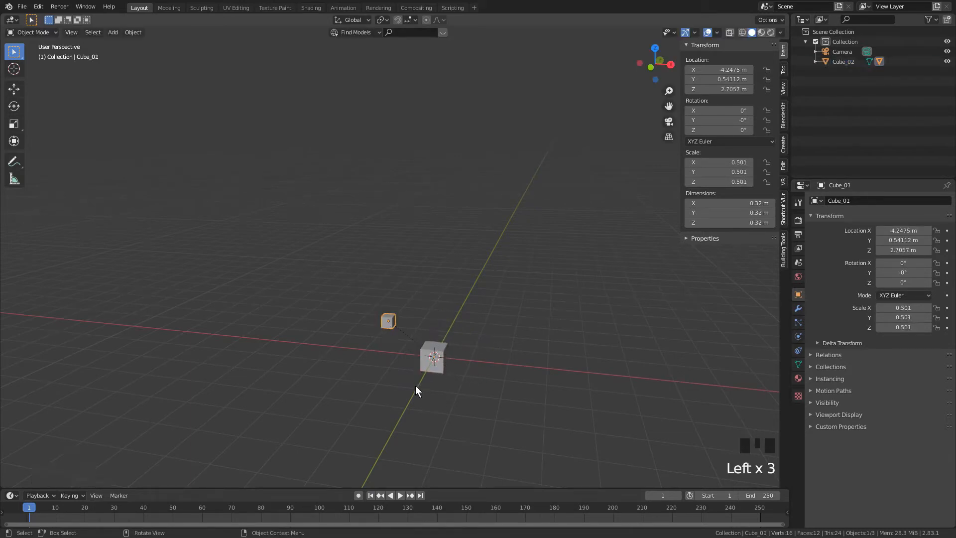
{"action": "key", "text": "s"}
{"action": "left_click", "coordinate": [767, 333]}
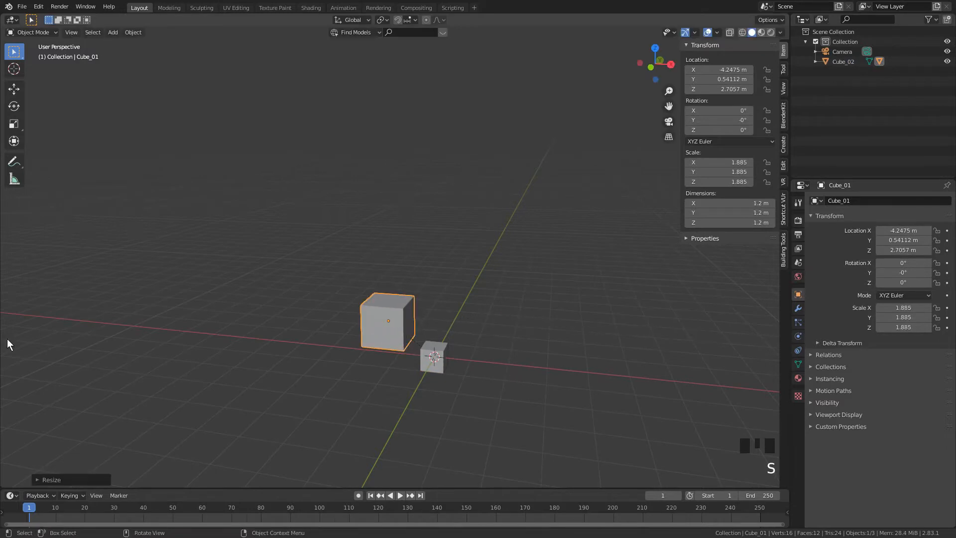
{"action": "key", "text": "g"}
{"action": "left_click", "coordinate": [448, 374]}
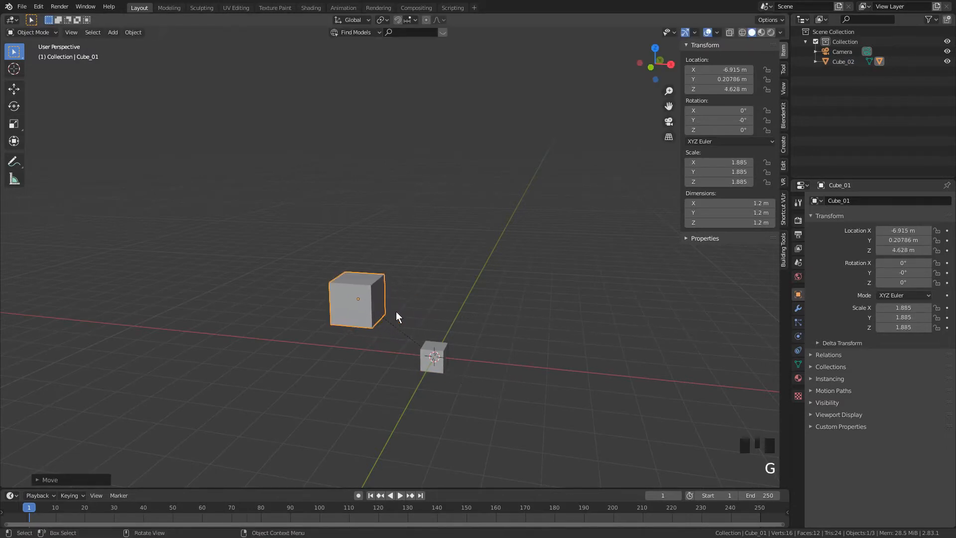
- Scale the parent cube Cube_02 up uniformly to about 3.086 and undo that scaling
{"action": "left_click", "coordinate": [434, 364]}
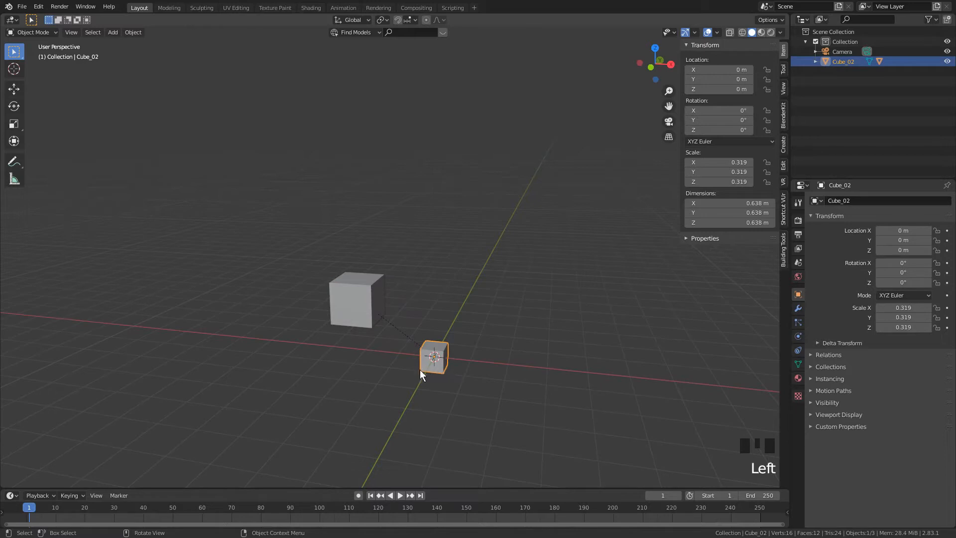
{"action": "key", "text": "s"}
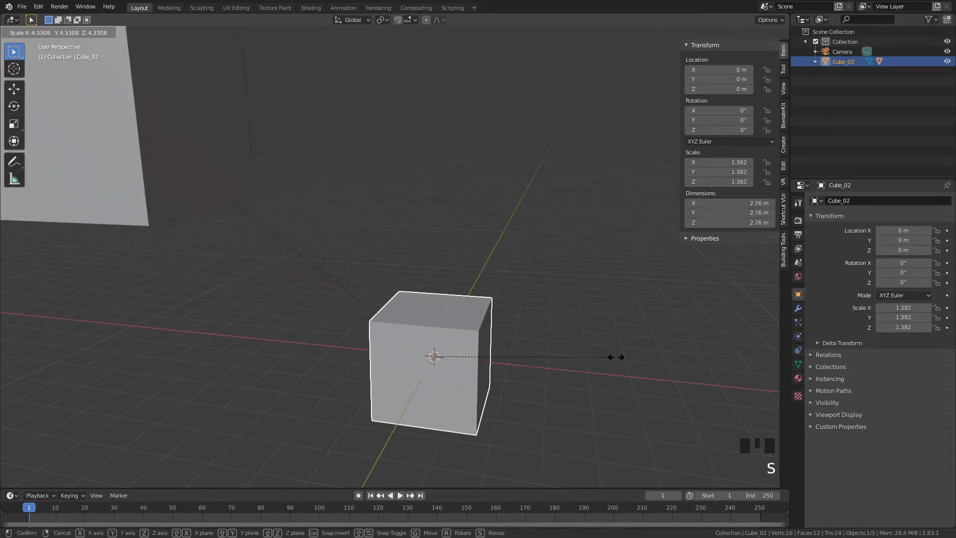
{"action": "left_click", "coordinate": [222, 282]}
{"action": "scroll", "coordinate": [228, 281], "scroll_direction": "down", "scroll_amount": 9}
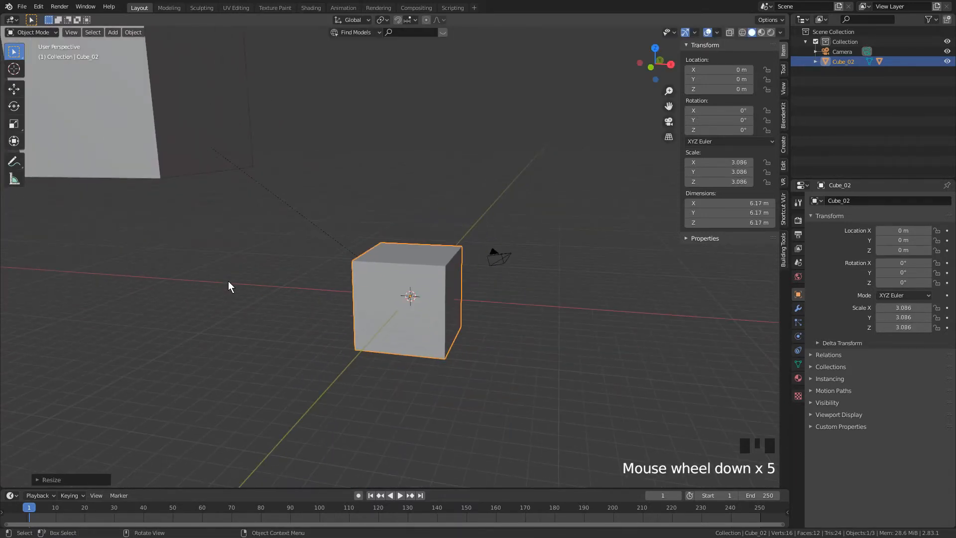
{"action": "middle_click_drag", "start_coordinate": [228, 281], "coordinate": [438, 328], "text": "shift"}
{"action": "scroll", "coordinate": [371, 338], "scroll_direction": "up", "scroll_amount": 2, "text": "shift"}
{"action": "scroll", "coordinate": [389, 339], "scroll_direction": "up", "scroll_amount": 1}
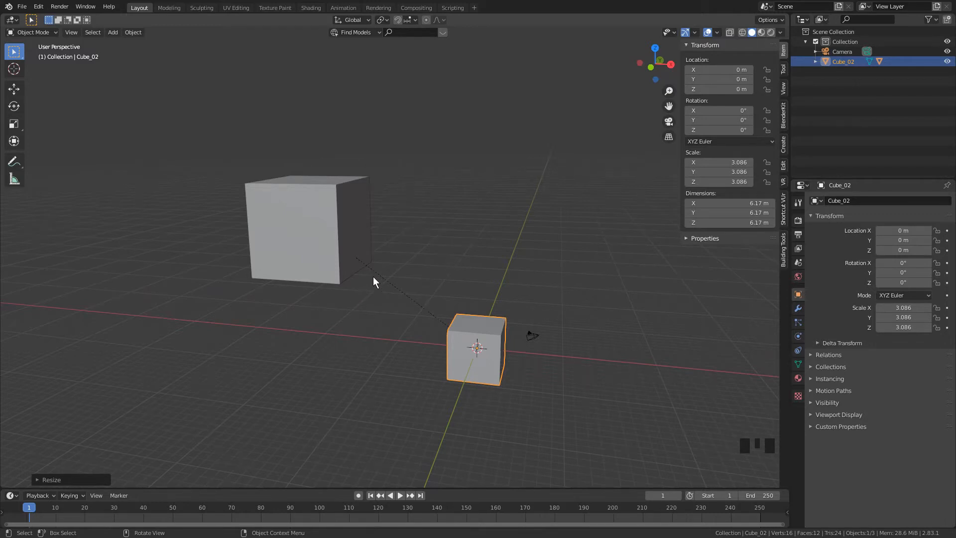
{"action": "mouse_move", "coordinate": [400, 277]}
{"action": "middle_mouse_down", "text": "shift"}
{"action": "mouse_move", "coordinate": [416, 273]}
{"action": "mouse_move", "coordinate": [408, 261]}
{"action": "middle_mouse_up", "text": "shift"}
{"action": "key", "text": "ctrl+z"}
{"action": "scroll", "coordinate": [468, 317], "scroll_direction": "up", "scroll_amount": 5}
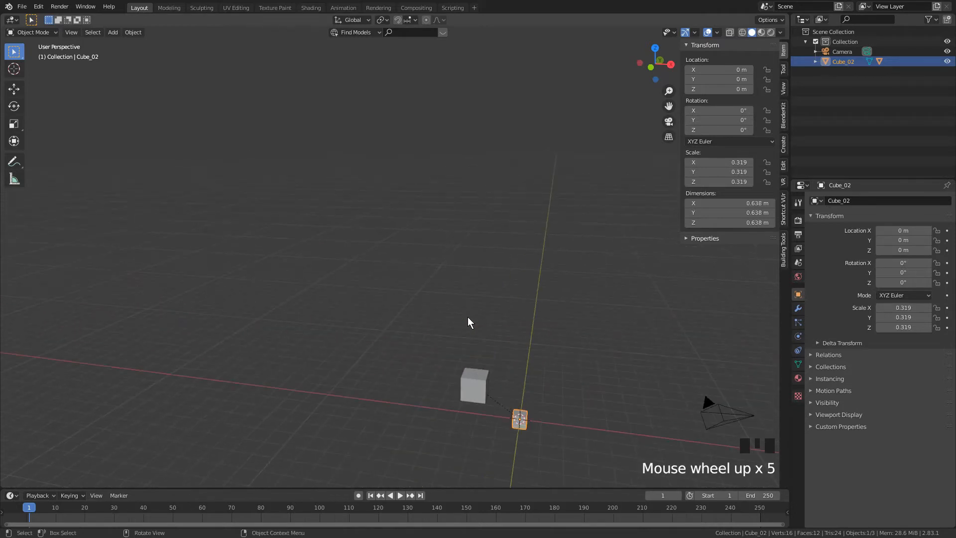
{"action": "key", "text": "KP_Decimal"}
{"action": "scroll", "coordinate": [466, 267], "scroll_direction": "down", "scroll_amount": 10}
{"action": "middle_click_drag", "start_coordinate": [466, 267], "coordinate": [524, 312], "text": "shift"}
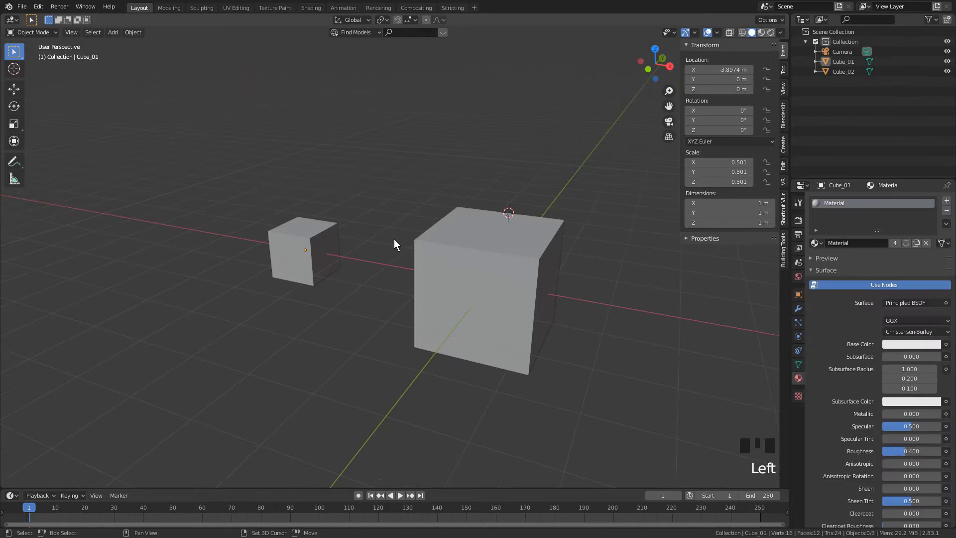
- Parent the small cube Cube_01 to the large cube Cube_02 using Object (Keep Transform)
{"action": "middle_click_drag", "start_coordinate": [393, 244], "coordinate": [379, 246], "text": "shift"}
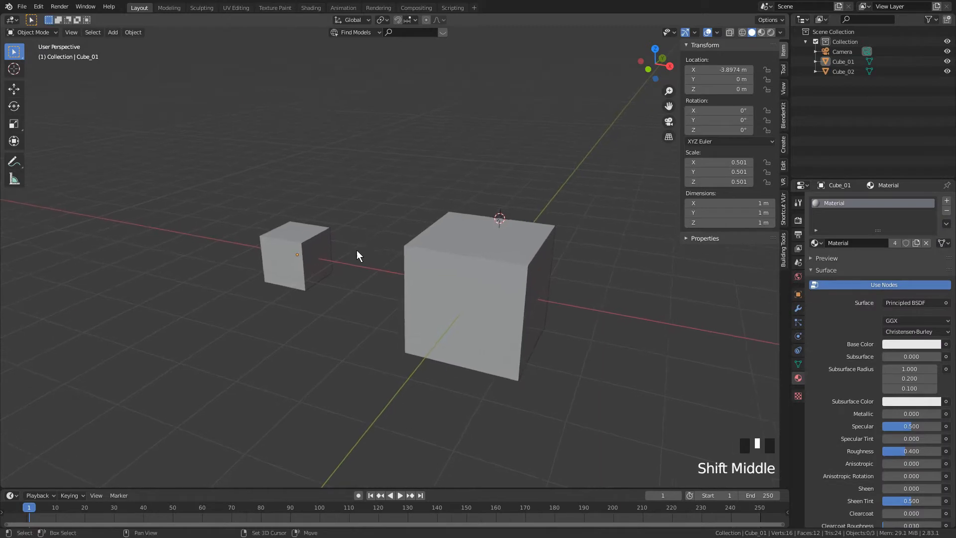
{"action": "left_click", "coordinate": [309, 248]}
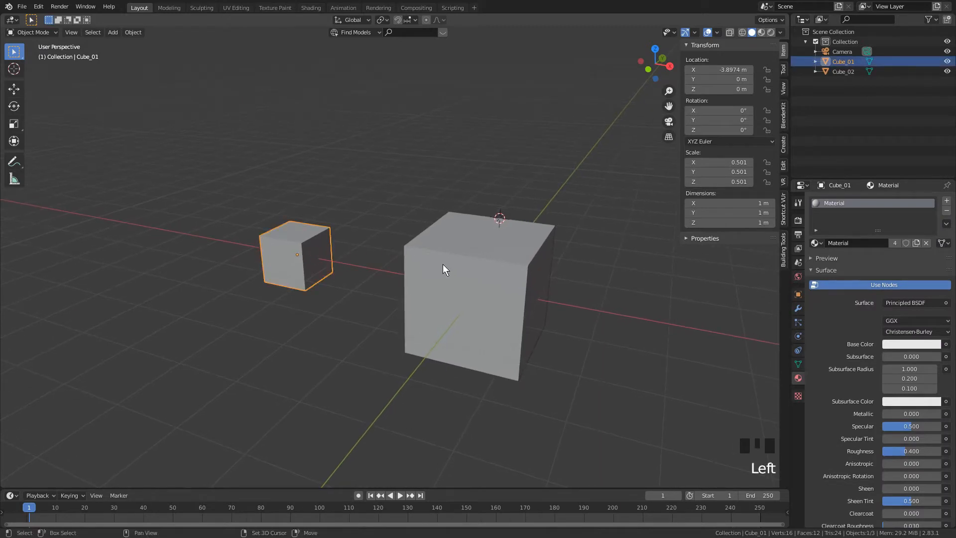
{"action": "left_click", "coordinate": [423, 261], "text": "shift"}
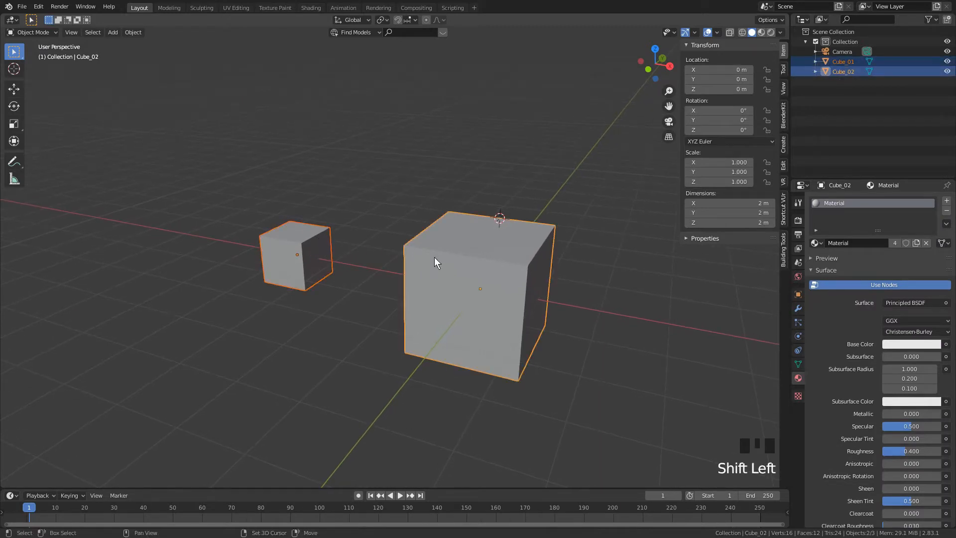
{"action": "middle_click_drag", "start_coordinate": [440, 284], "coordinate": [519, 311]}
{"action": "scroll", "coordinate": [449, 277], "scroll_direction": "down", "scroll_amount": 1}
{"action": "scroll", "coordinate": [450, 277], "scroll_direction": "up", "scroll_amount": 2}
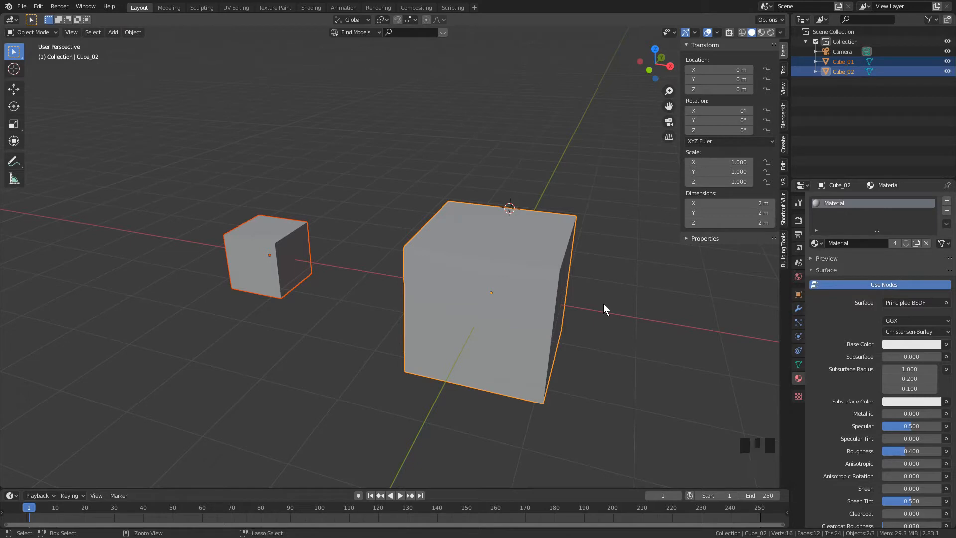
{"action": "key", "text": "ctrl+p"}
{"action": "key", "text": "ctrl+p"}
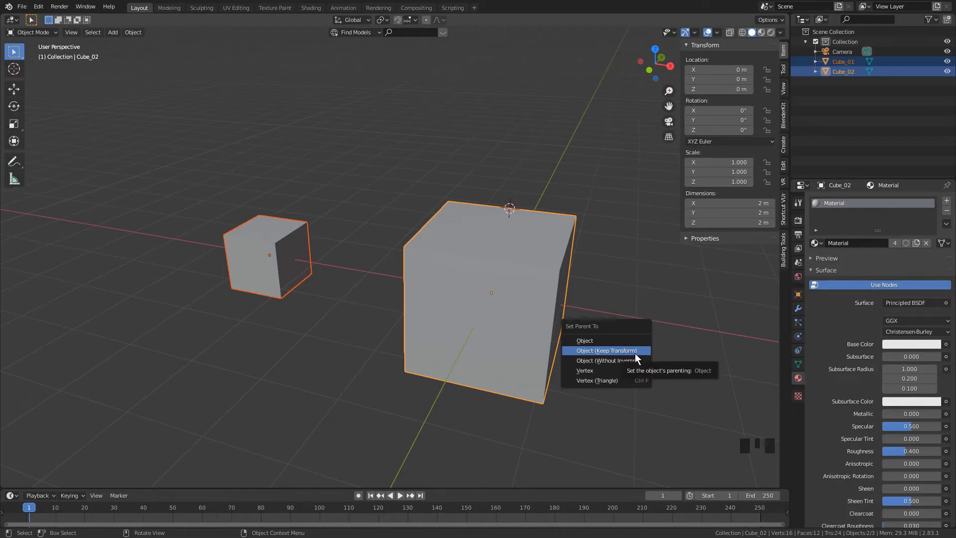
{"action": "left_click", "coordinate": [608, 355]}
{"action": "middle_click_drag", "start_coordinate": [589, 367], "coordinate": [588, 362]}
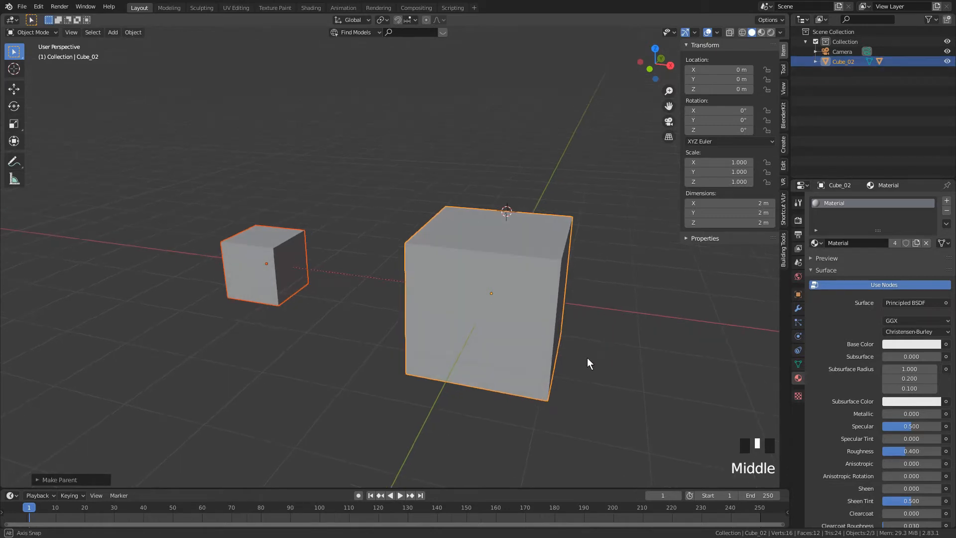
- Move the child cube Cube_01 freely to about X -3.98 m, Y 0.46 m, Z 1.26 m
{"action": "scroll", "coordinate": [342, 296], "scroll_direction": "down", "scroll_amount": 2}
{"action": "left_click", "coordinate": [324, 259]}
{"action": "key", "text": "g"}
{"action": "left_click", "coordinate": [449, 319]}
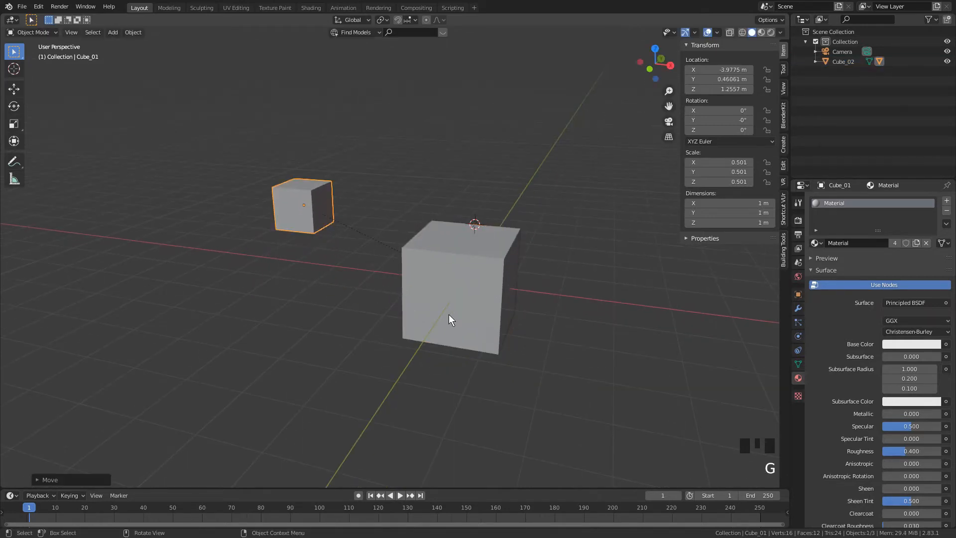
- Try to move the parent cube Cube_02 upward to about X -0.87 m, Y 0.72 m, Z 2.68 m
{"action": "left_click", "coordinate": [449, 319]}
{"action": "key", "text": "g"}
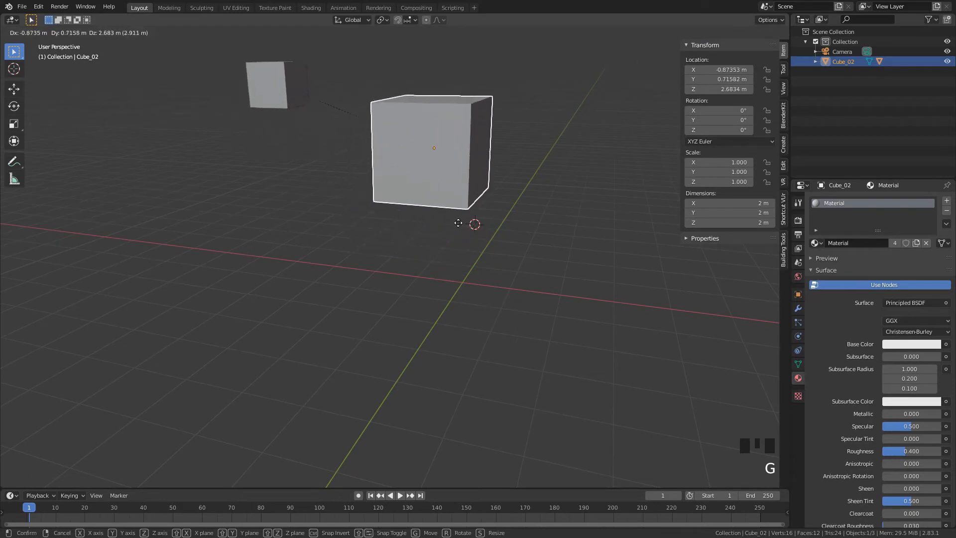
{"action": "right_click", "coordinate": [458, 222]}
{"action": "middle_click_drag", "start_coordinate": [517, 315], "coordinate": [543, 368], "text": "shift"}
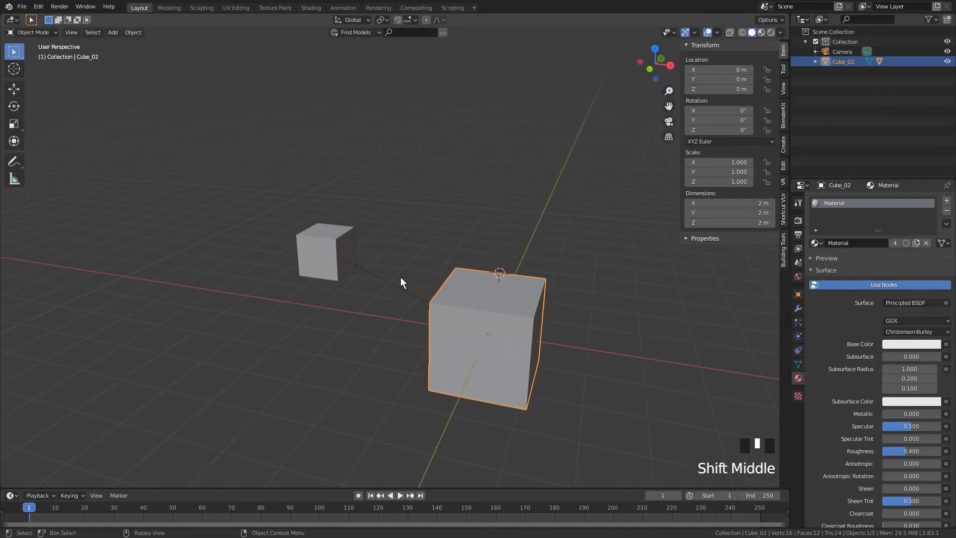
- Move the child cube Cube_01 higher to about X -4.08 m, Y 0.63 m, Z 1.80 m
{"action": "left_click", "coordinate": [348, 243]}
{"action": "key", "text": "g"}
{"action": "left_click", "coordinate": [354, 226]}
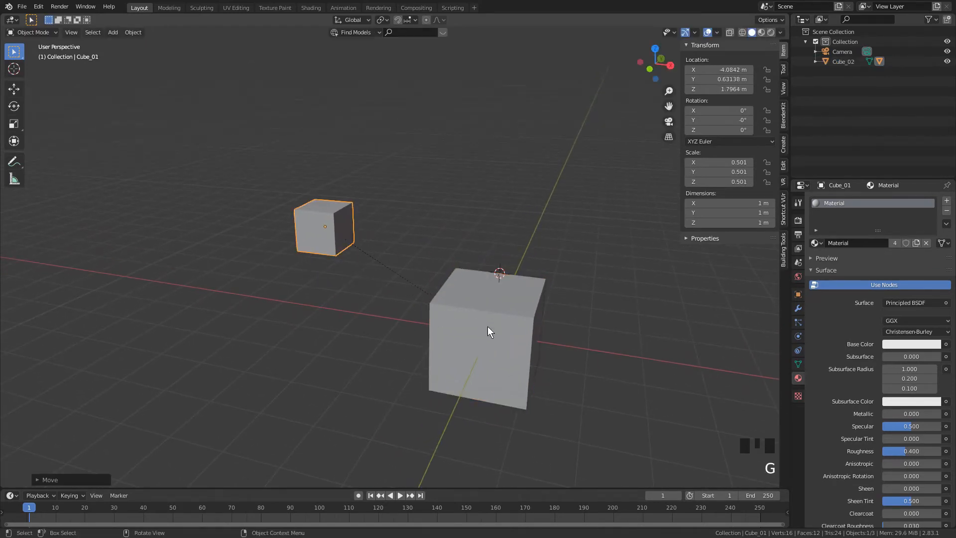
- Try twice to move the parent cube Cube_02 freely with its child
{"action": "left_click", "coordinate": [490, 331]}
{"action": "key", "text": "g"}
{"action": "right_click", "coordinate": [496, 283]}
{"action": "key", "text": "g"}
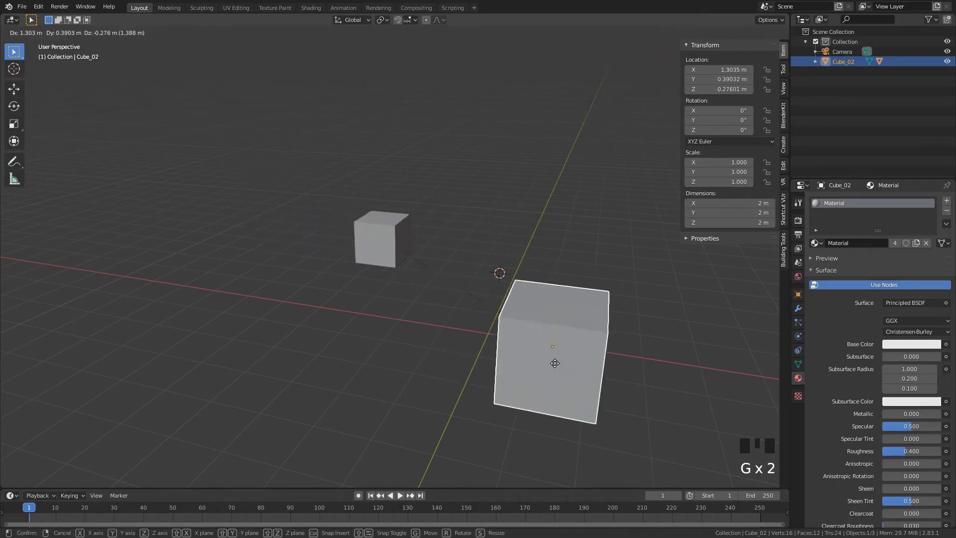
{"action": "right_click", "coordinate": [503, 336]}
- Duplicate the child cube Cube_01 four times, placing the copies one below another in an arc beside the parent cube
{"action": "left_click", "coordinate": [324, 229]}
{"action": "middle_click_drag", "start_coordinate": [420, 370], "coordinate": [444, 291], "text": "shift"}
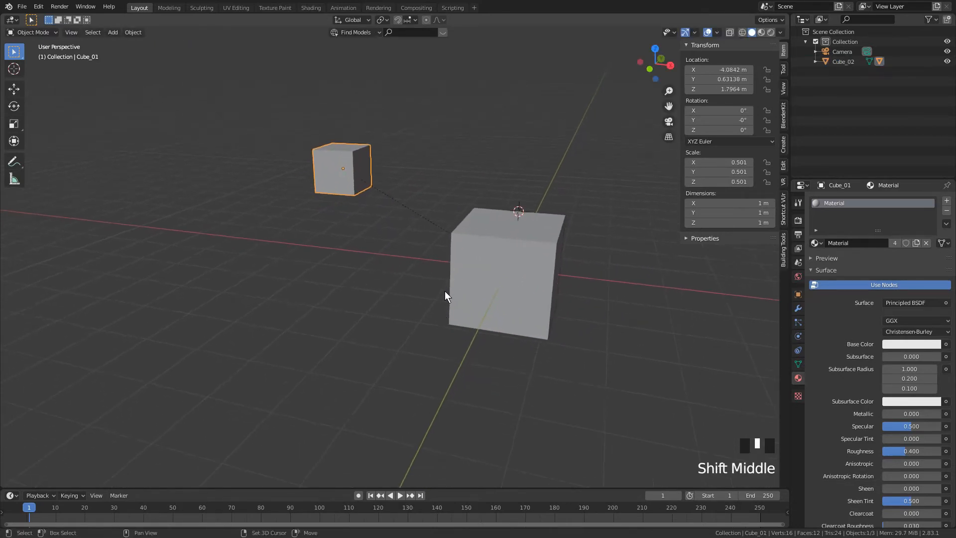
{"action": "key", "text": "shift+d"}
{"action": "left_click", "coordinate": [332, 229]}
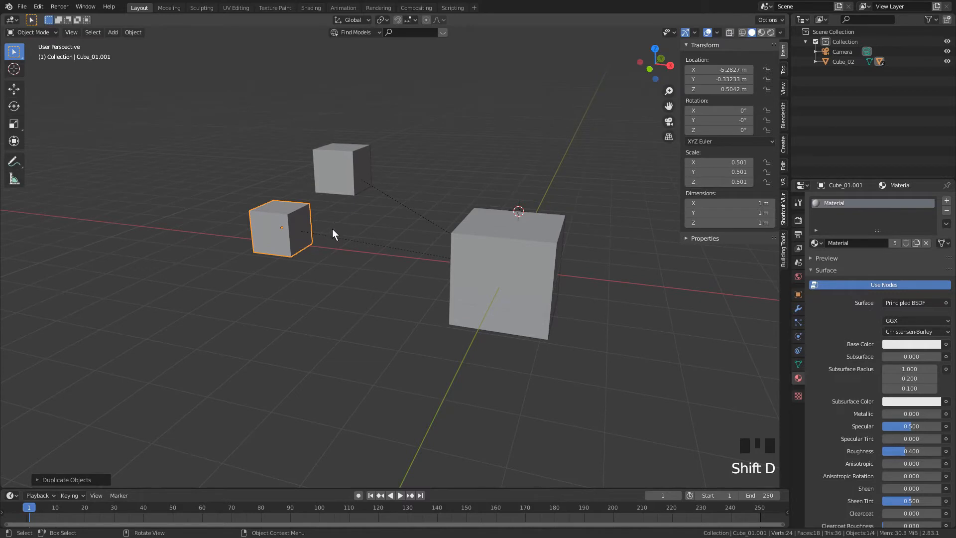
{"action": "key", "text": "shift+d"}
{"action": "left_click", "coordinate": [352, 302]}
{"action": "key", "text": "shift+d"}
{"action": "left_click", "coordinate": [363, 363]}
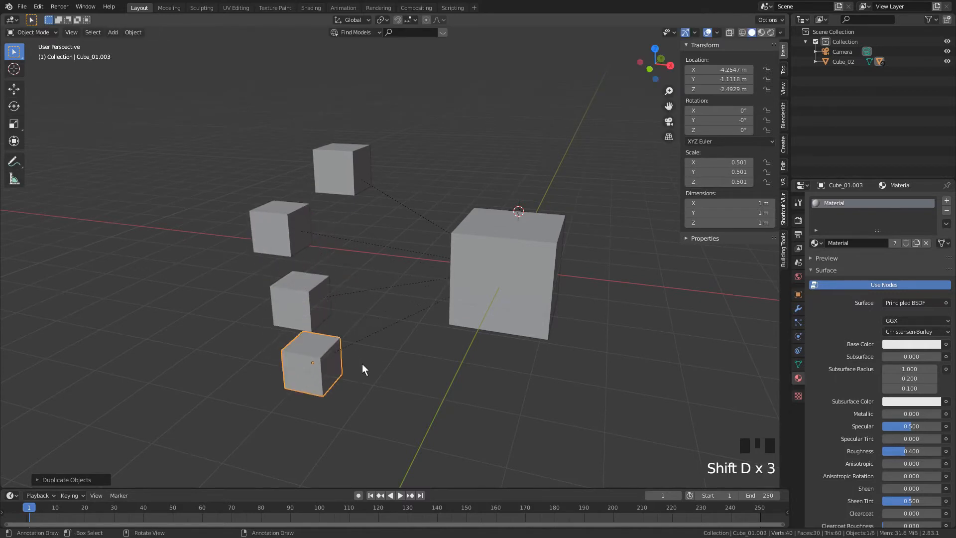
{"action": "key", "text": "shift+d"}
{"action": "left_click", "coordinate": [423, 419]}
- Select the five small child cubes, and try to move their parent Cube_02 to about X -1.94 m, Y 0.04 m, Z 2.00 m
{"action": "key", "text": "b"}
{"action": "left_click_drag", "start_coordinate": [225, 125], "coordinate": [383, 444]}
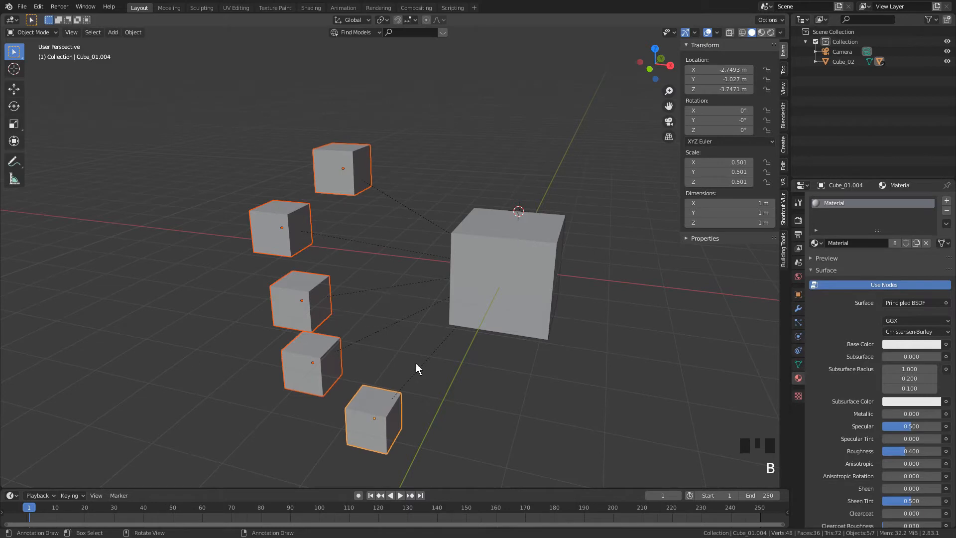
{"action": "left_click", "coordinate": [507, 252]}
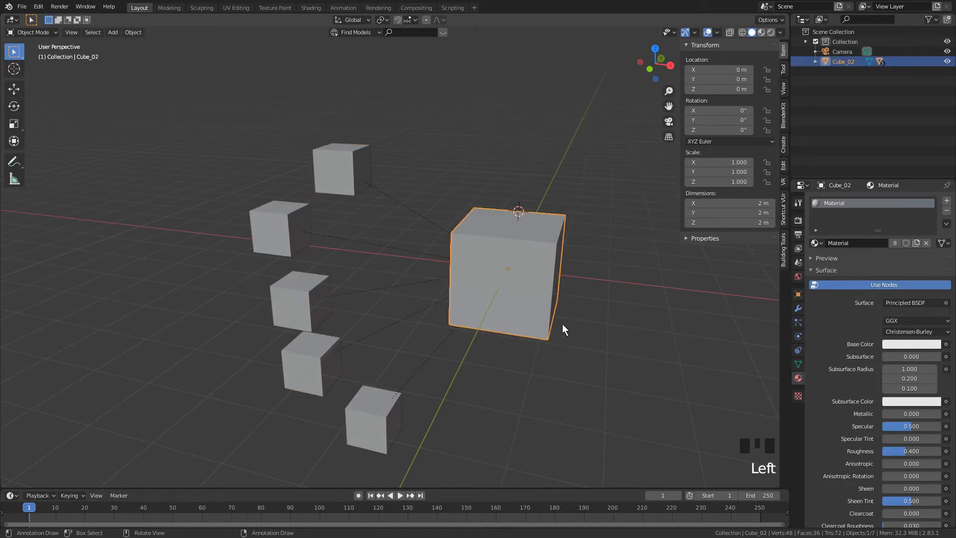
{"action": "key", "text": "g"}
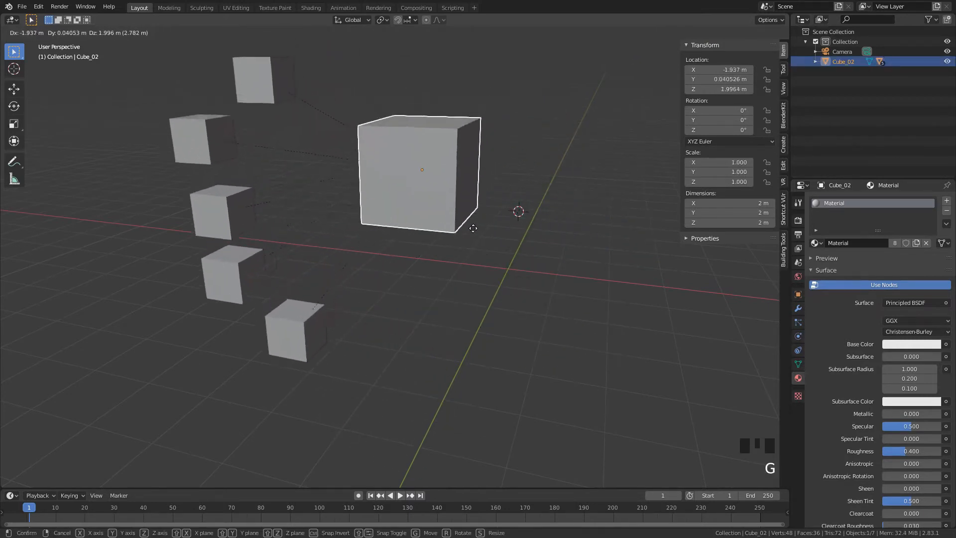
{"action": "right_click", "coordinate": [532, 271]}
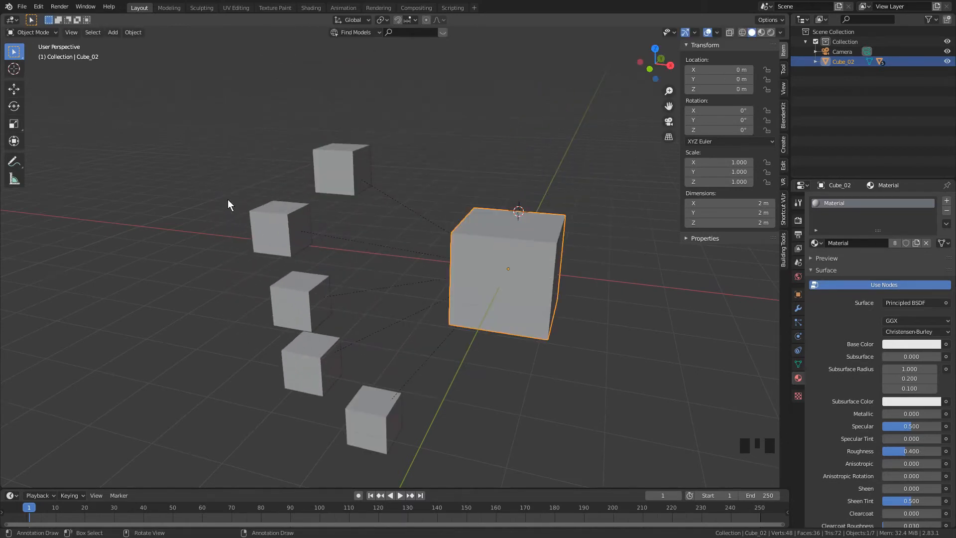
- Duplicate the large cube Cube_02 along the X axis, placing the copy beyond the small cubes at about X -9.86 m
{"action": "middle_click_drag", "start_coordinate": [340, 282], "coordinate": [420, 263], "text": "shift"}
{"action": "scroll", "coordinate": [438, 268], "scroll_direction": "down", "scroll_amount": 1}
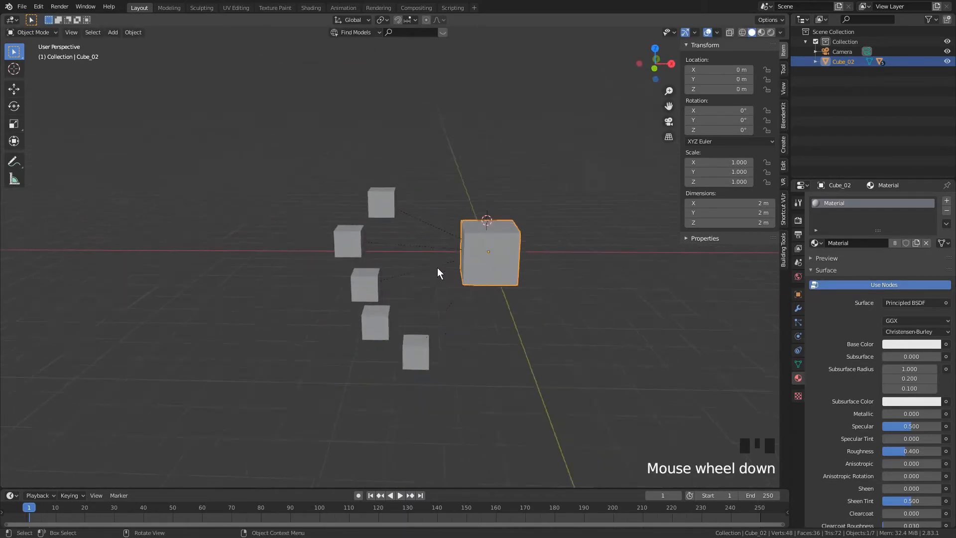
{"action": "scroll", "coordinate": [496, 267], "scroll_direction": "up", "scroll_amount": 2}
{"action": "key", "text": "shift+d"}
{"action": "key", "text": "x"}
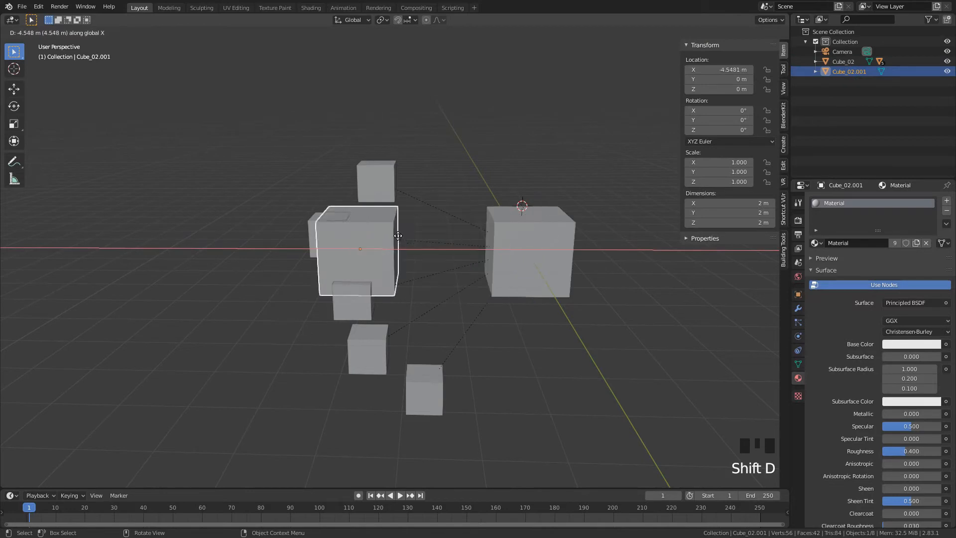
{"action": "left_click", "coordinate": [244, 219]}
- Parent the five small cubes to the duplicated large cube Cube_02.001 using Object (Keep Transform)
{"action": "middle_click_drag", "start_coordinate": [458, 258], "coordinate": [542, 243], "text": "shift"}
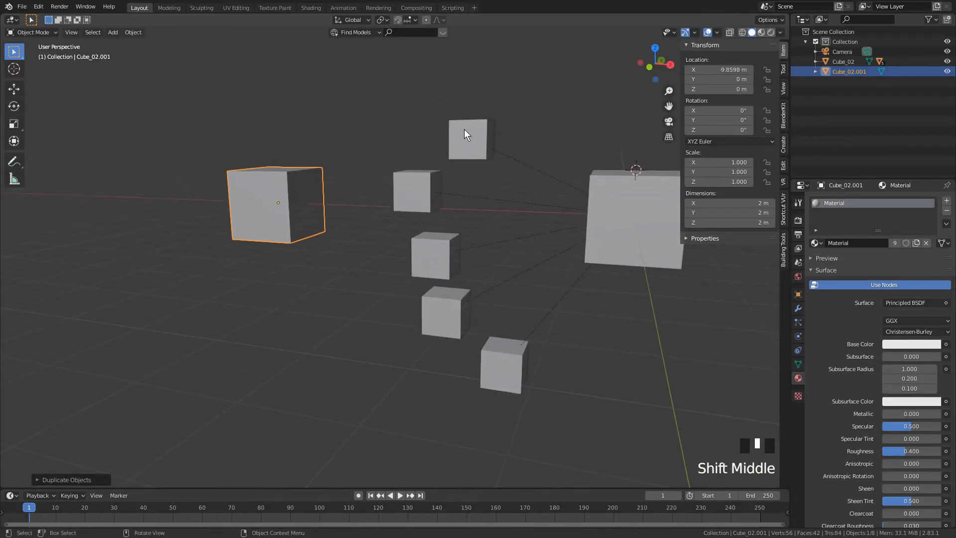
{"action": "left_click_drag", "start_coordinate": [369, 109], "coordinate": [531, 409]}
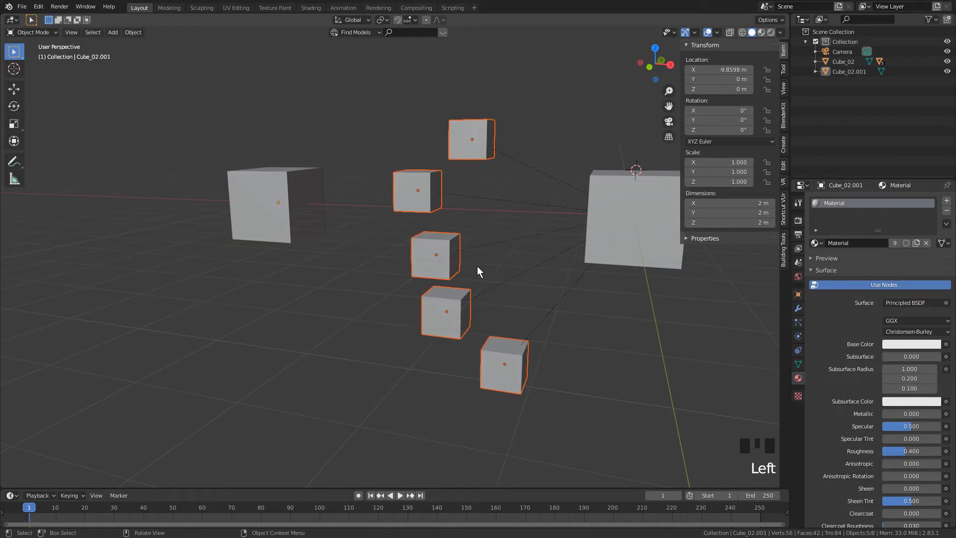
{"action": "middle_click_drag", "start_coordinate": [506, 267], "coordinate": [435, 253], "text": "shift"}
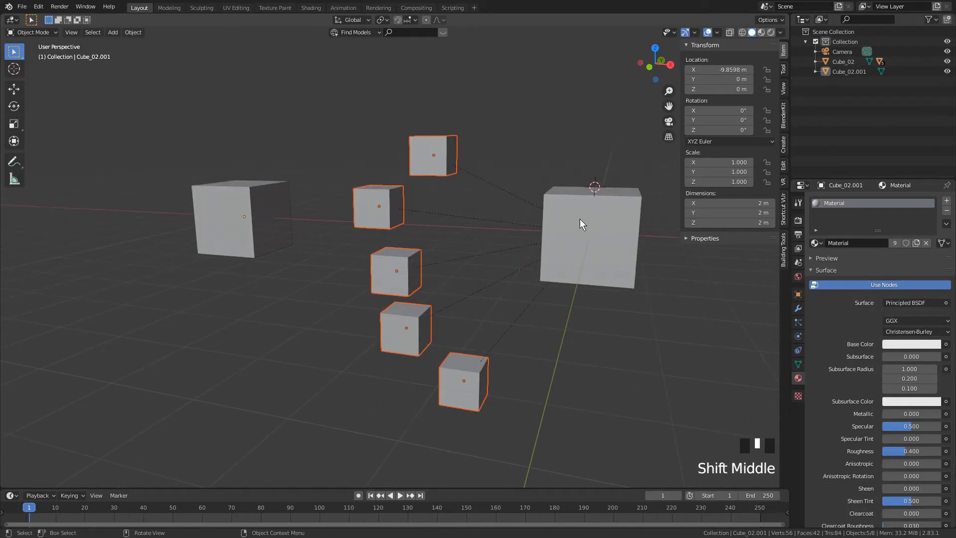
{"action": "middle_click_drag", "start_coordinate": [527, 230], "coordinate": [471, 243]}
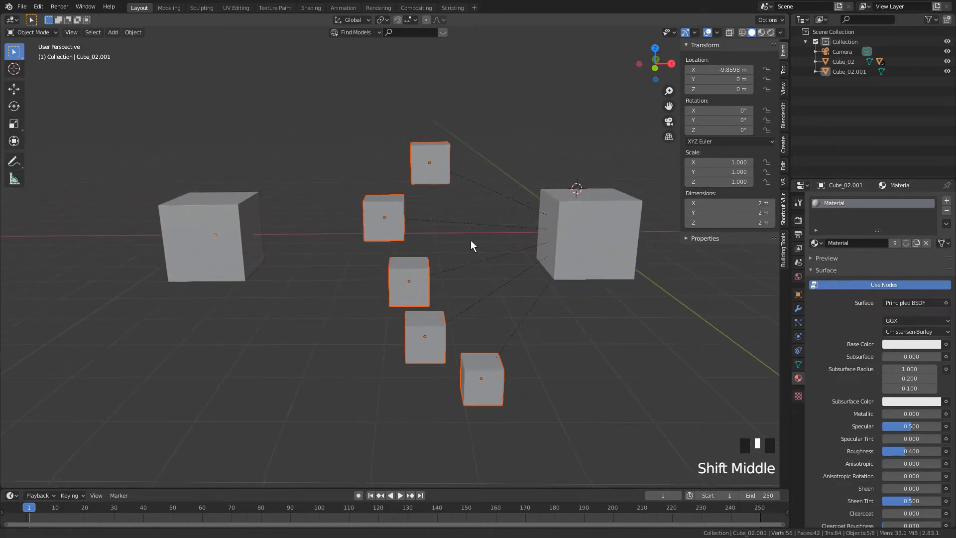
{"action": "left_click_drag", "start_coordinate": [355, 140], "coordinate": [492, 438]}
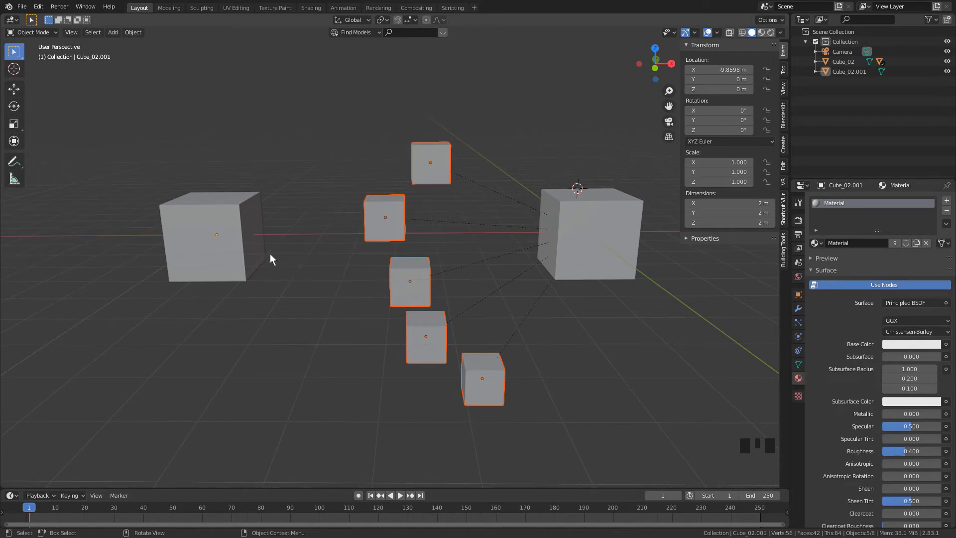
{"action": "left_click", "coordinate": [228, 216], "text": "shift"}
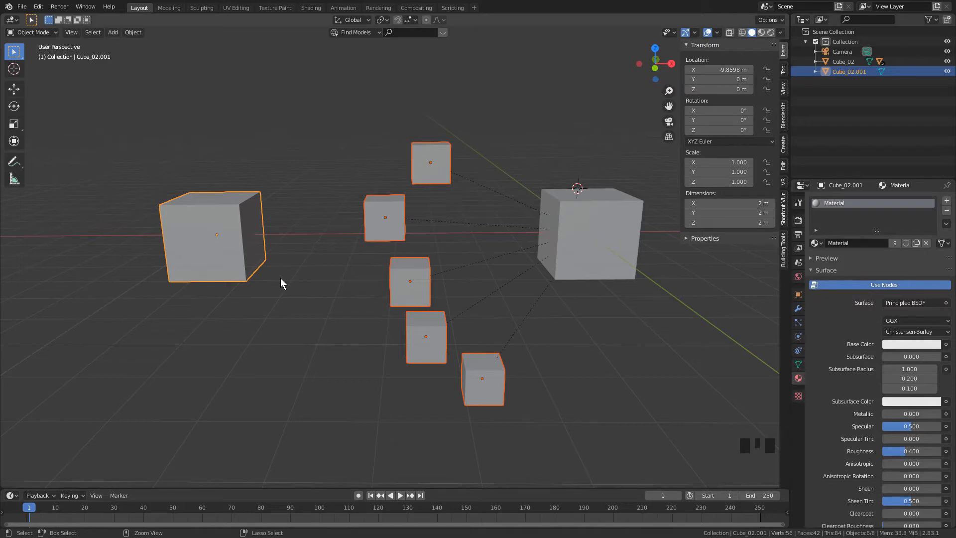
{"action": "key", "text": "ctrl+p"}
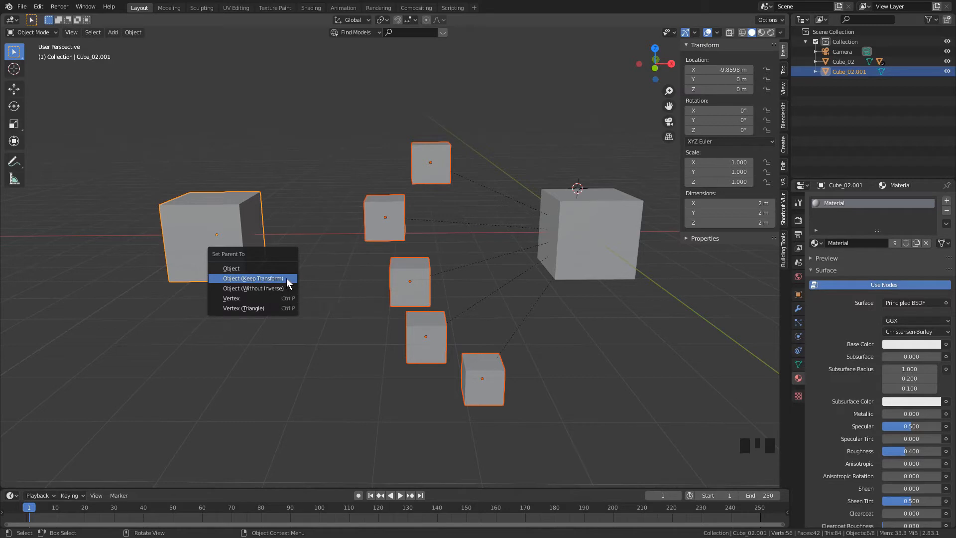
{"action": "left_click", "coordinate": [286, 278]}
- Examine the relationship lines between the small cubes and the large cubes, selecting the original cube Cube_02
{"action": "middle_click_drag", "start_coordinate": [504, 263], "coordinate": [420, 237]}
{"action": "scroll", "coordinate": [383, 175], "scroll_direction": "up", "scroll_amount": 3}
{"action": "left_click", "coordinate": [398, 182]}
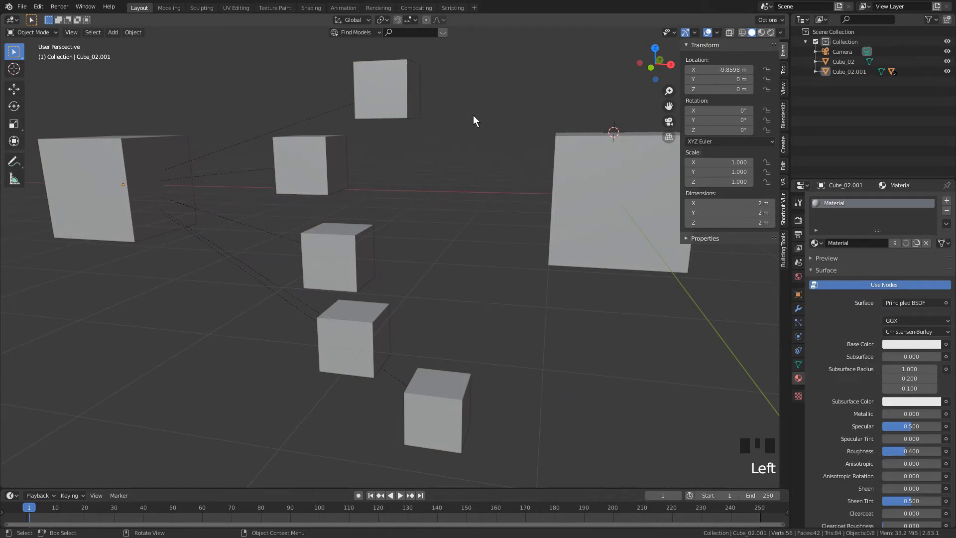
{"action": "left_click", "coordinate": [595, 184]}
{"action": "middle_click_drag", "start_coordinate": [519, 160], "coordinate": [565, 214], "text": "shift"}
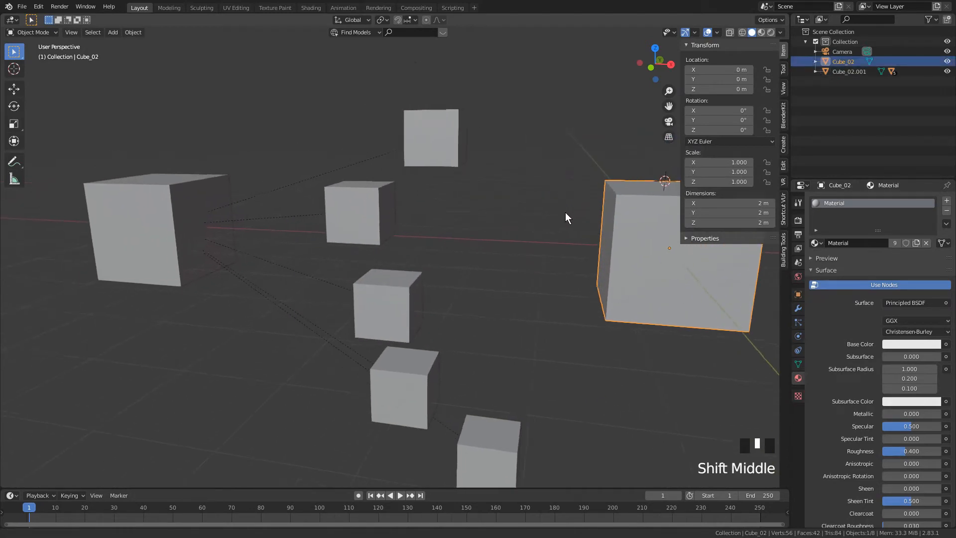
{"action": "scroll", "coordinate": [493, 210], "scroll_direction": "down", "scroll_amount": 2}
{"action": "middle_click_drag", "start_coordinate": [493, 210], "coordinate": [456, 204], "text": "shift"}
{"action": "scroll", "coordinate": [456, 204], "scroll_direction": "down", "scroll_amount": 1, "text": "shift"}
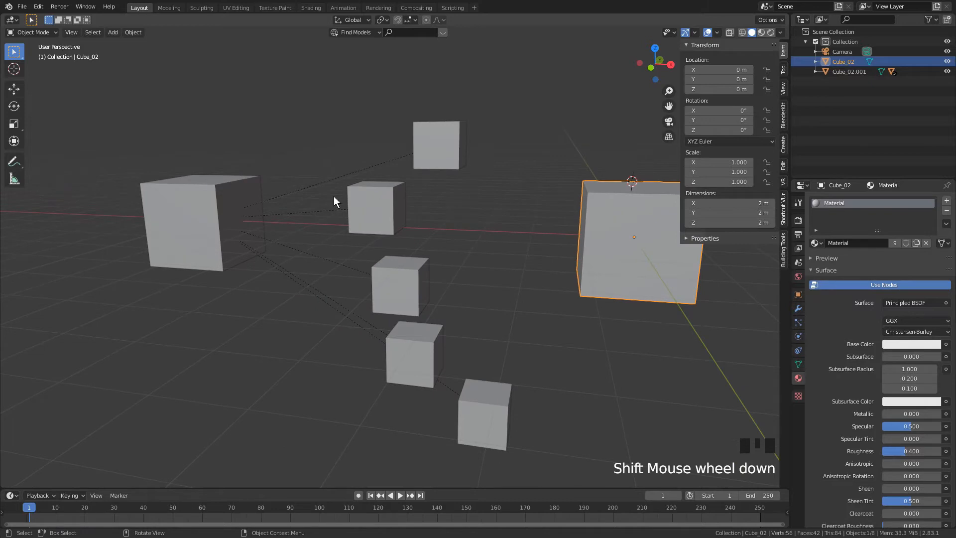
- Try to move the new parent cube Cube_02.001, and rotate it by about -15° in the view plane
{"action": "left_click", "coordinate": [211, 199]}
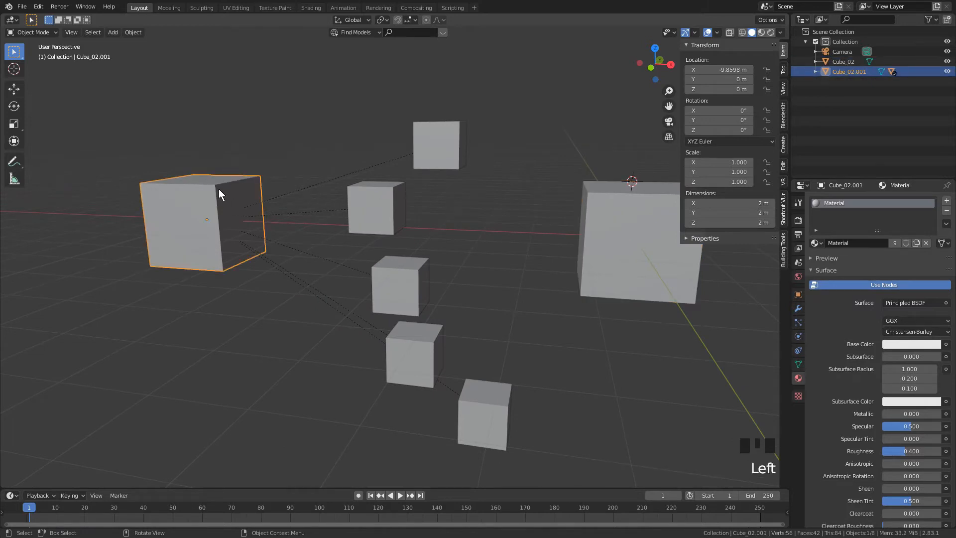
{"action": "key", "text": "g"}
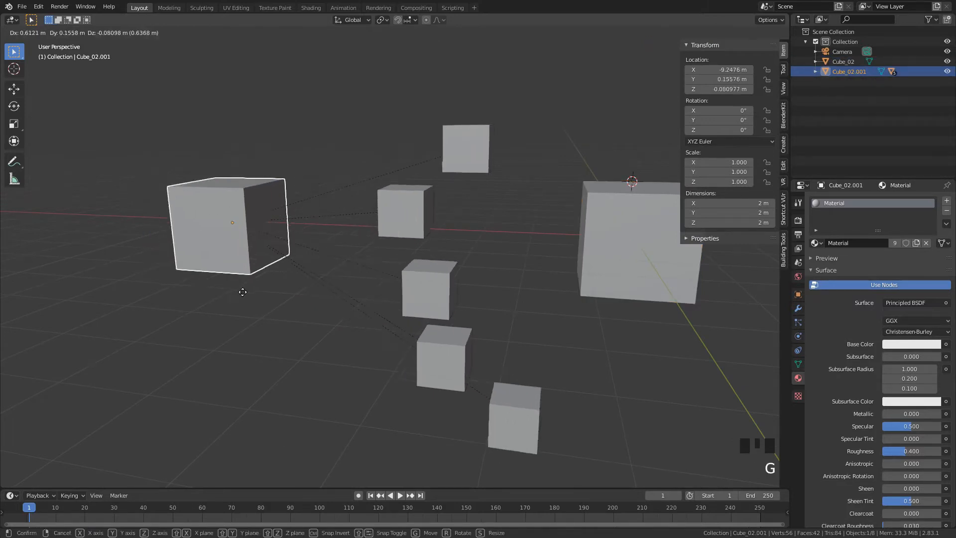
{"action": "key", "text": "Escape"}
{"action": "key", "text": "r"}
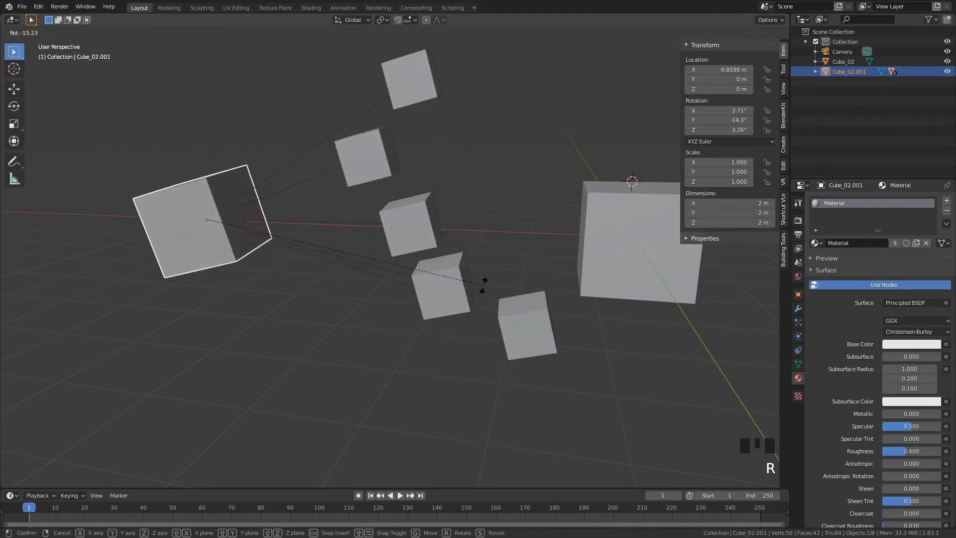
{"action": "left_click", "coordinate": [486, 284]}
- Try to move the original large cube Cube_02, the former parent of the small cubes
{"action": "left_click", "coordinate": [601, 263]}
{"action": "scroll", "coordinate": [593, 263], "scroll_direction": "down", "scroll_amount": 2}
{"action": "middle_click_drag", "start_coordinate": [584, 264], "coordinate": [494, 322], "text": "shift"}
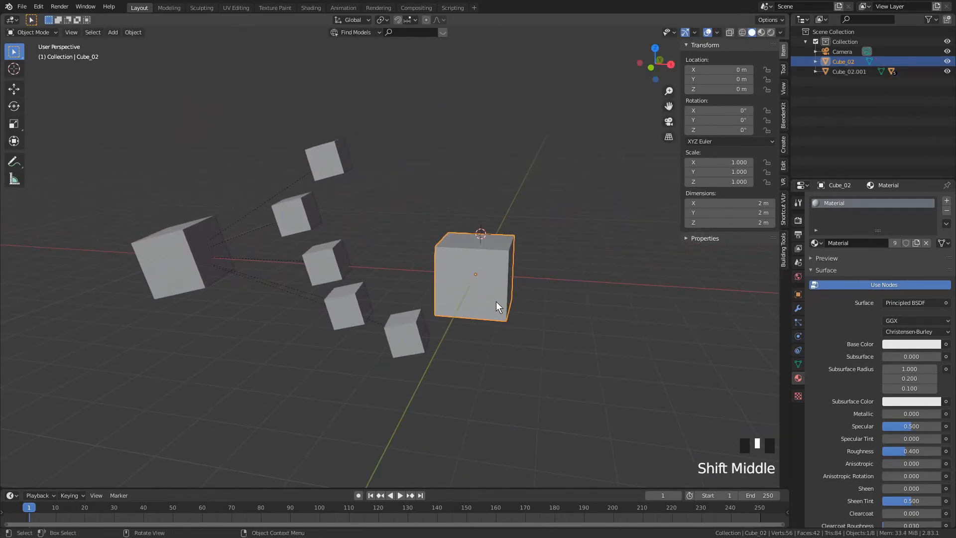
{"action": "key", "text": "g"}
{"action": "key", "text": "Escape"}
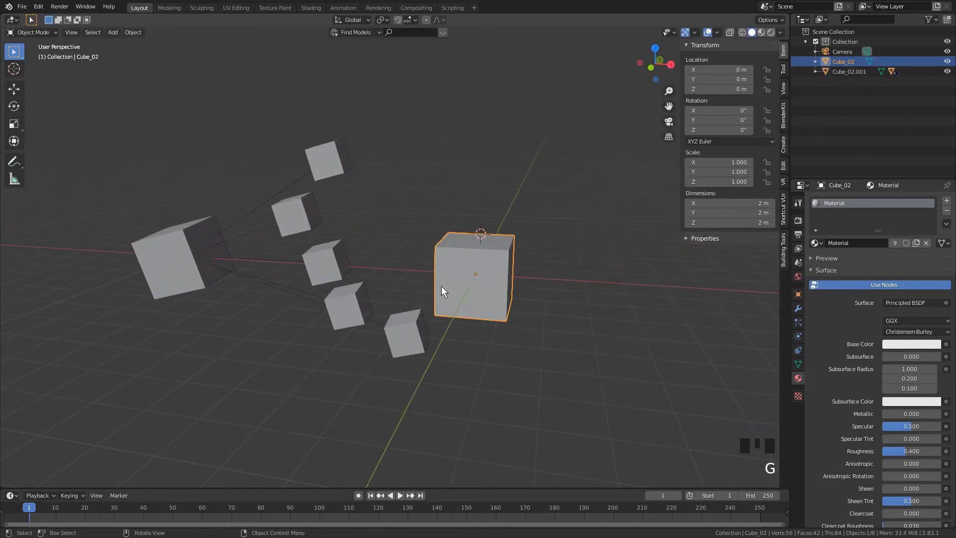
{"action": "middle_click_drag", "start_coordinate": [372, 271], "coordinate": [401, 202], "text": "shift"}
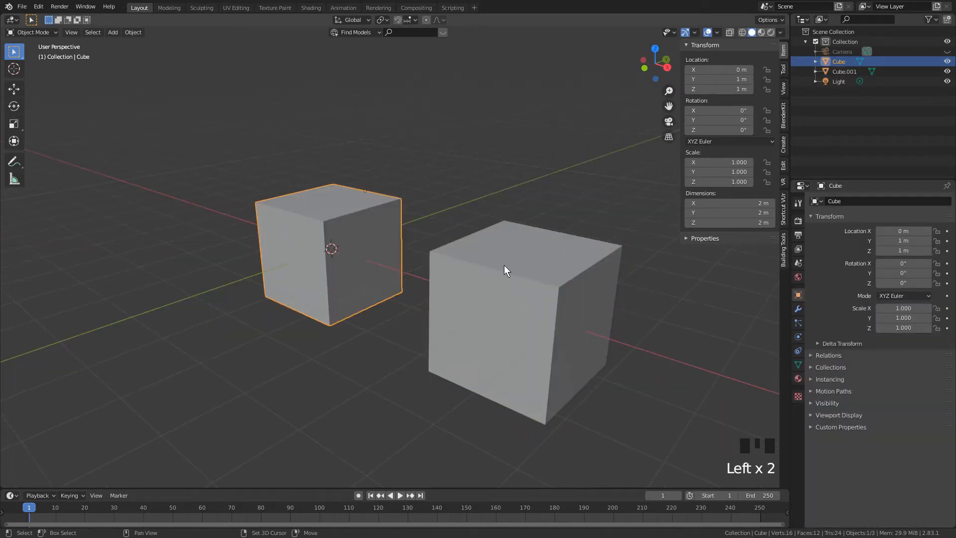
- Select Cube.001 together with Cube to compare where the origins of the two cubes sit
{"action": "left_click", "coordinate": [503, 266], "text": "shift"}
{"action": "middle_click_drag", "start_coordinate": [497, 207], "coordinate": [509, 239], "text": "shift"}
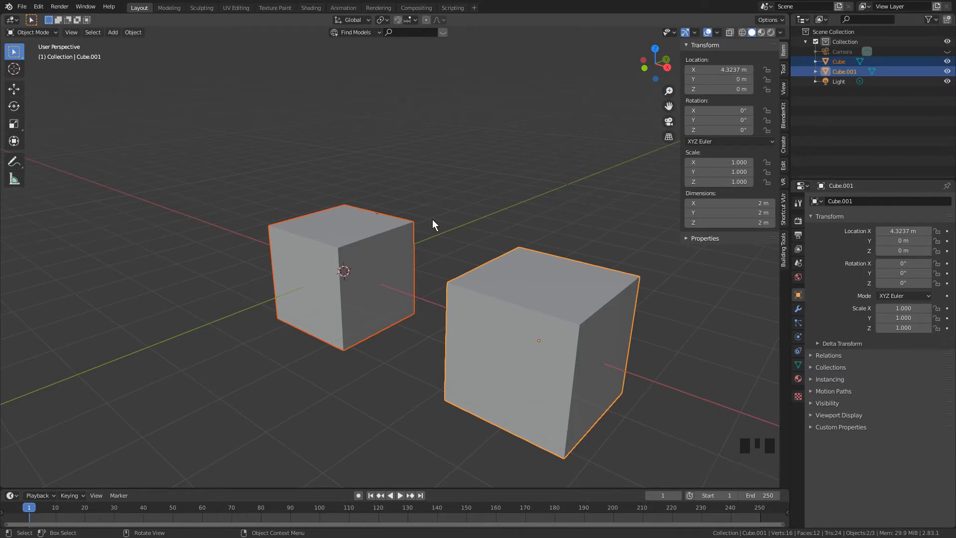
{"action": "middle_click_drag", "start_coordinate": [435, 215], "coordinate": [464, 208], "text": "shift"}
{"action": "scroll", "coordinate": [463, 212], "scroll_direction": "down", "scroll_amount": 1, "text": "shift"}
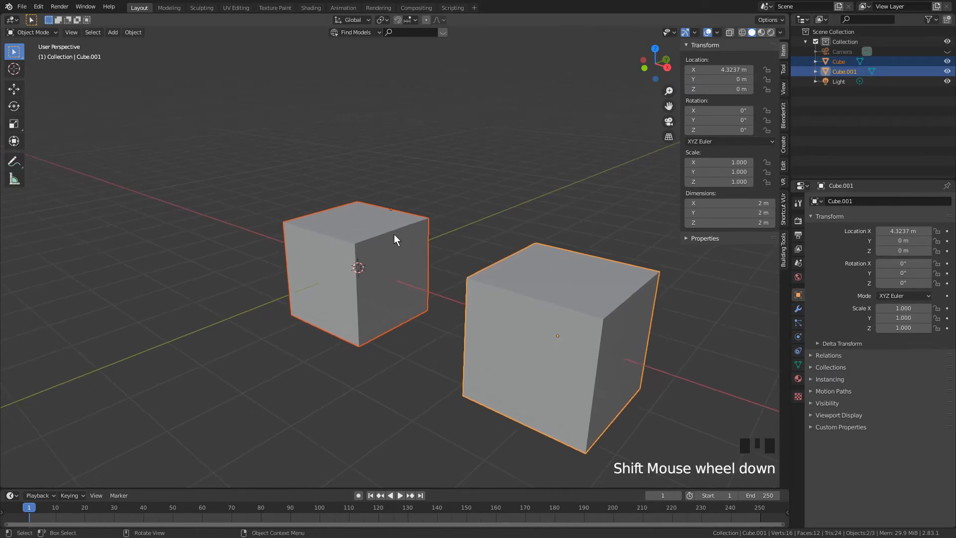
{"action": "middle_click_drag", "start_coordinate": [396, 230], "coordinate": [423, 214], "text": "shift"}
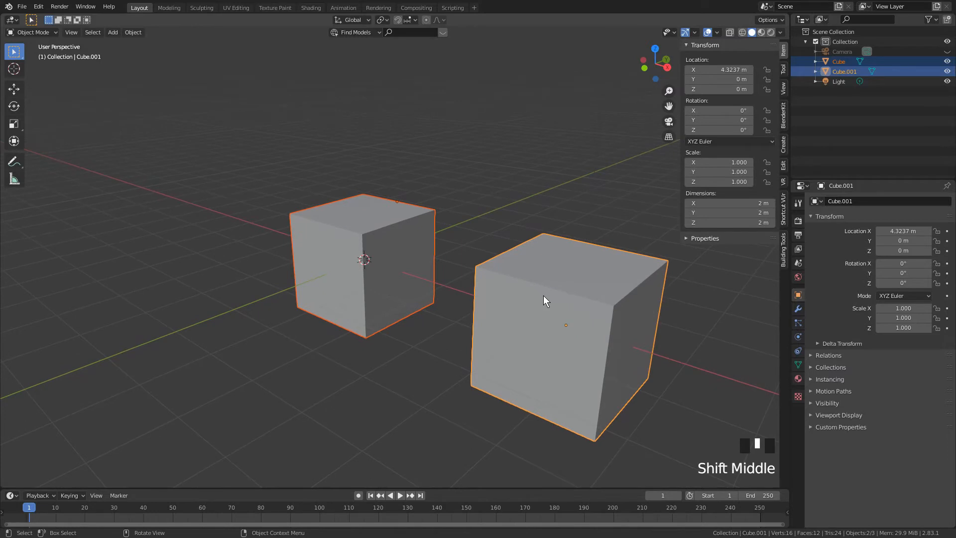
- Try to rotate only Cube.001, whose origin is at its centre, by about -50° around the global X axis and then freely
{"action": "left_click", "coordinate": [562, 312]}
{"action": "middle_click_drag", "start_coordinate": [566, 312], "coordinate": [503, 294], "text": "shift"}
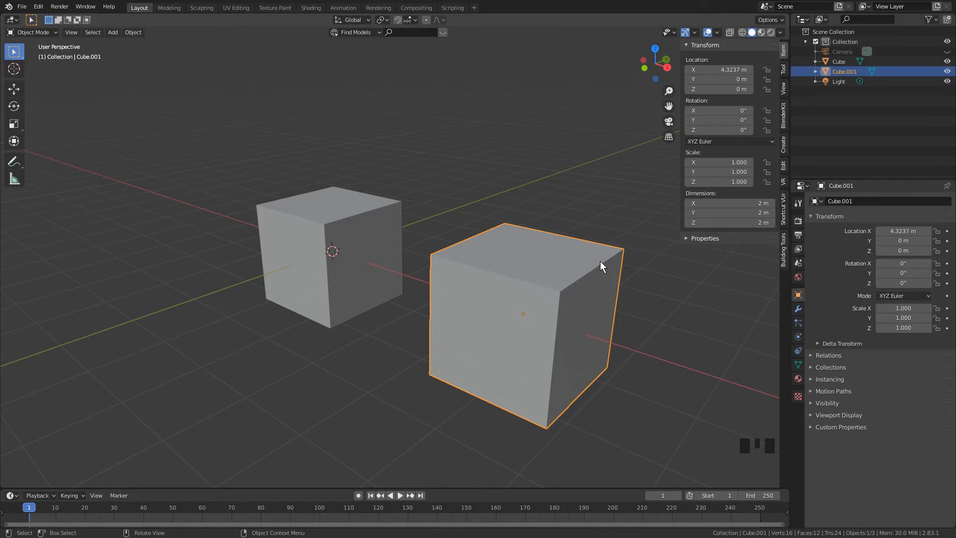
{"action": "key", "text": "r"}
{"action": "key", "text": "x"}
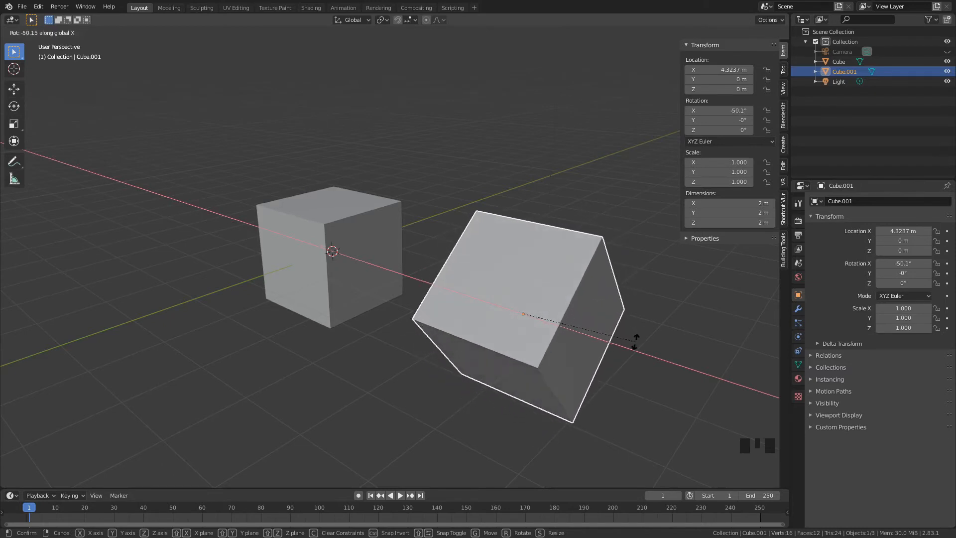
{"action": "key", "text": "Escape"}
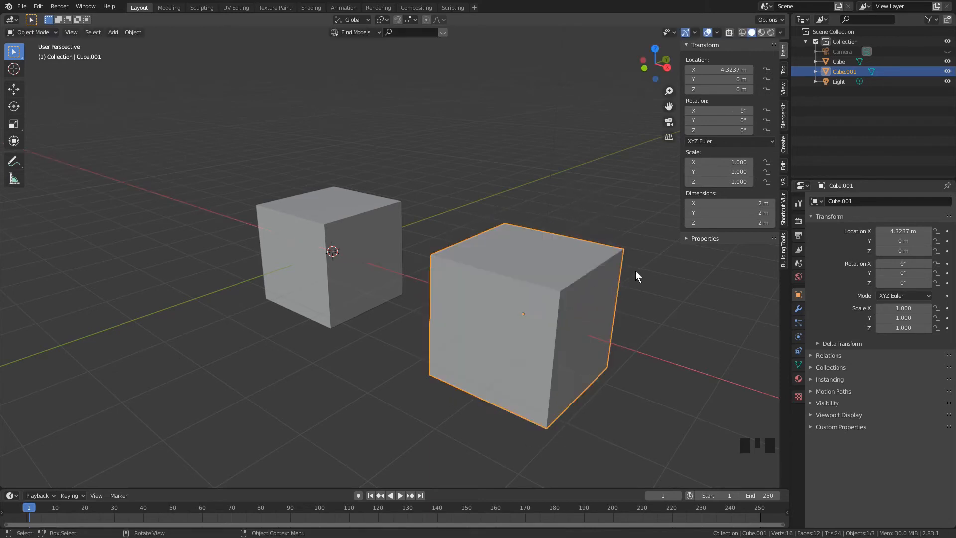
{"action": "key", "text": "r"}
{"action": "key", "text": "r"}
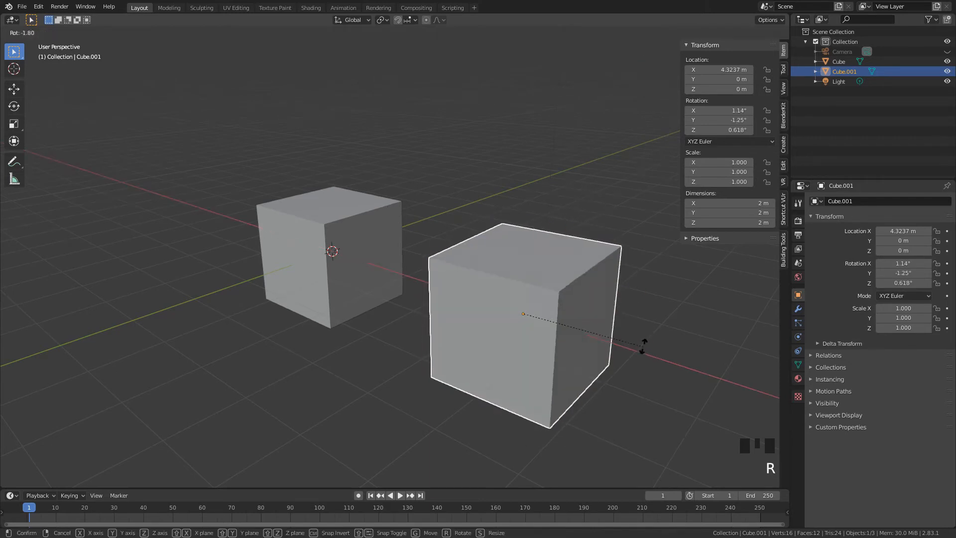
{"action": "key", "text": "Escape"}
- Try to rotate Cube around the global X axis by about -50°, then by small angles, pivoting on its top-edge origin
{"action": "left_click", "coordinate": [363, 205]}
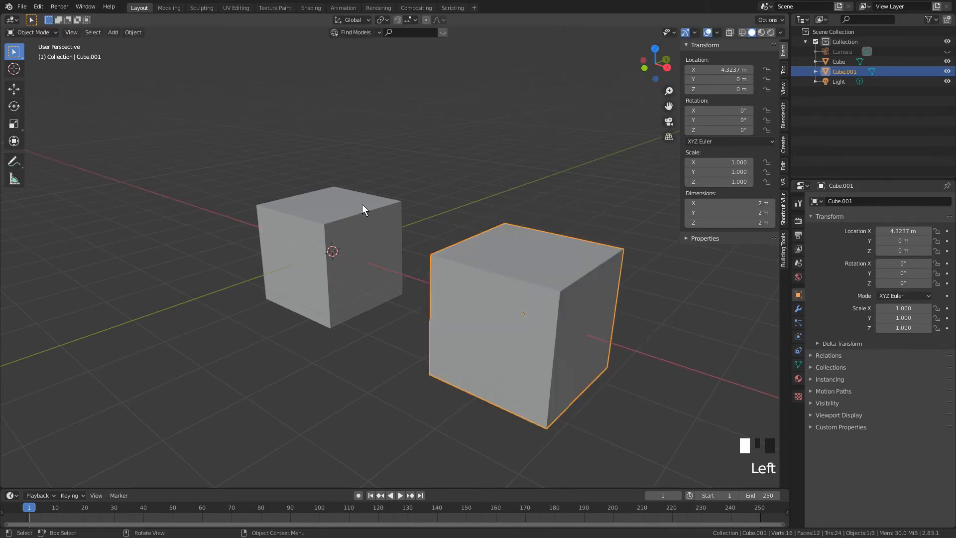
{"action": "middle_click_drag", "start_coordinate": [365, 197], "coordinate": [523, 207], "text": "shift"}
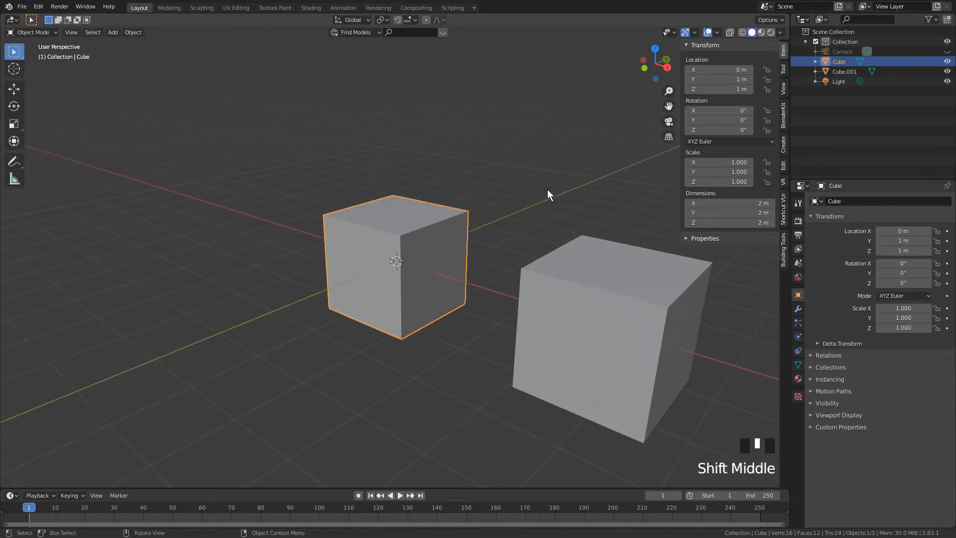
{"action": "key", "text": "r"}
{"action": "key", "text": "x"}
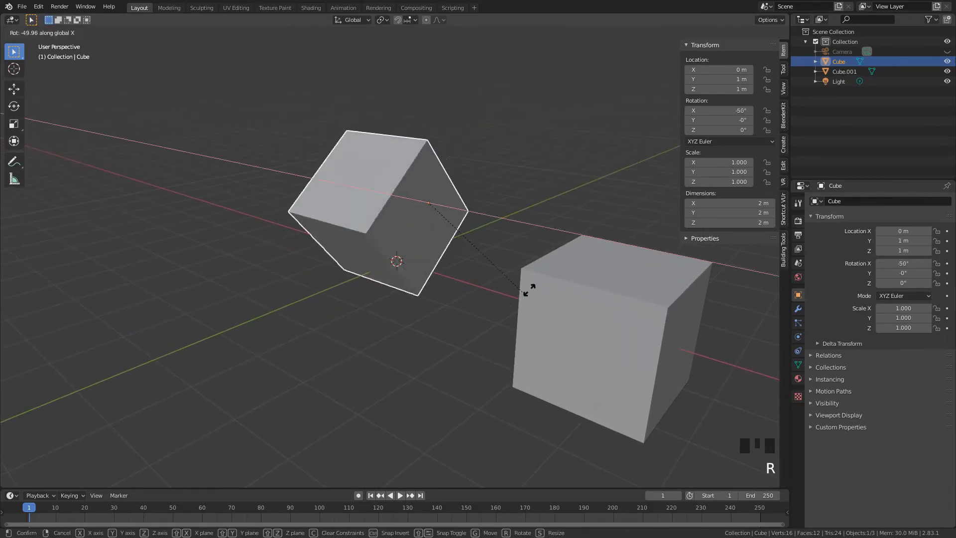
{"action": "right_click", "coordinate": [506, 159]}
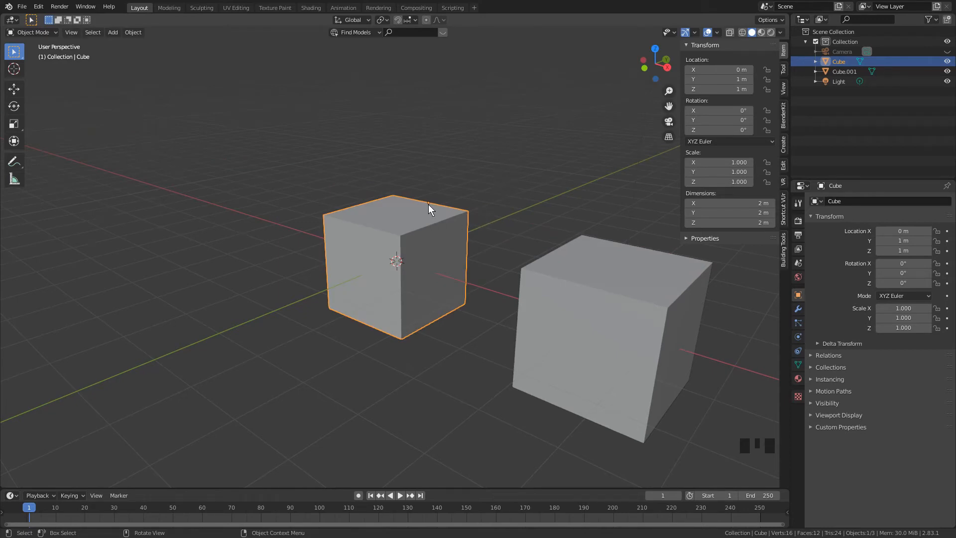
{"action": "middle_click_drag", "start_coordinate": [428, 205], "coordinate": [467, 240], "text": "shift"}
{"action": "scroll", "coordinate": [480, 235], "scroll_direction": "up", "scroll_amount": 4}
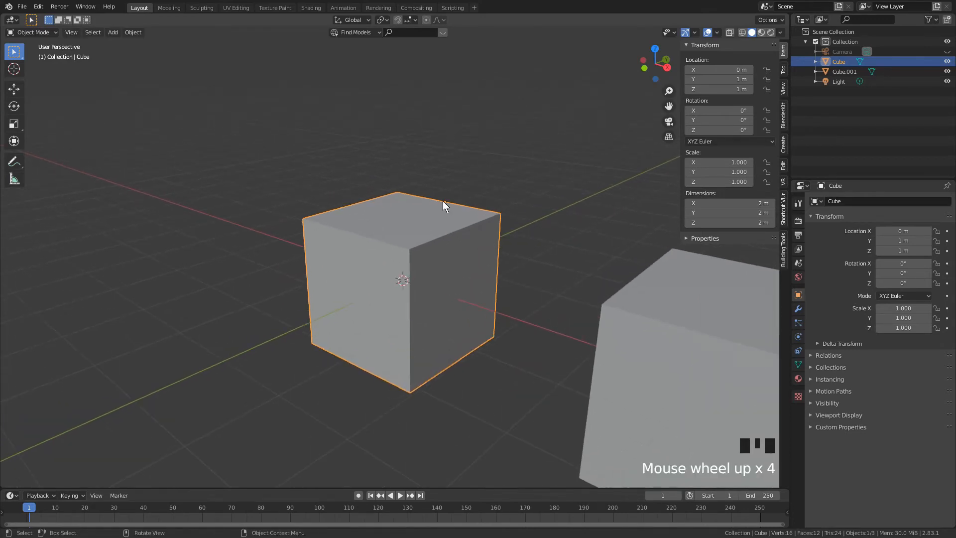
{"action": "key", "text": "r"}
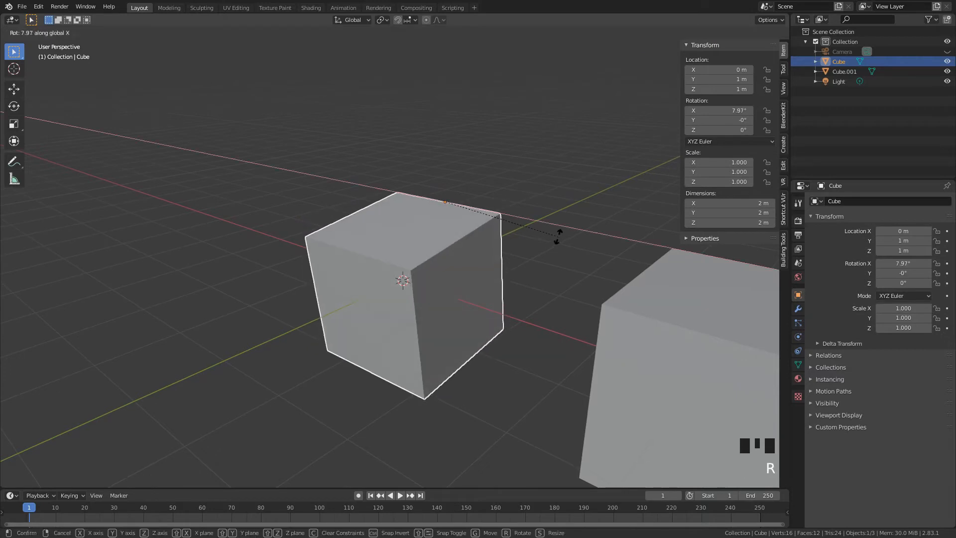
{"action": "key", "text": "x"}
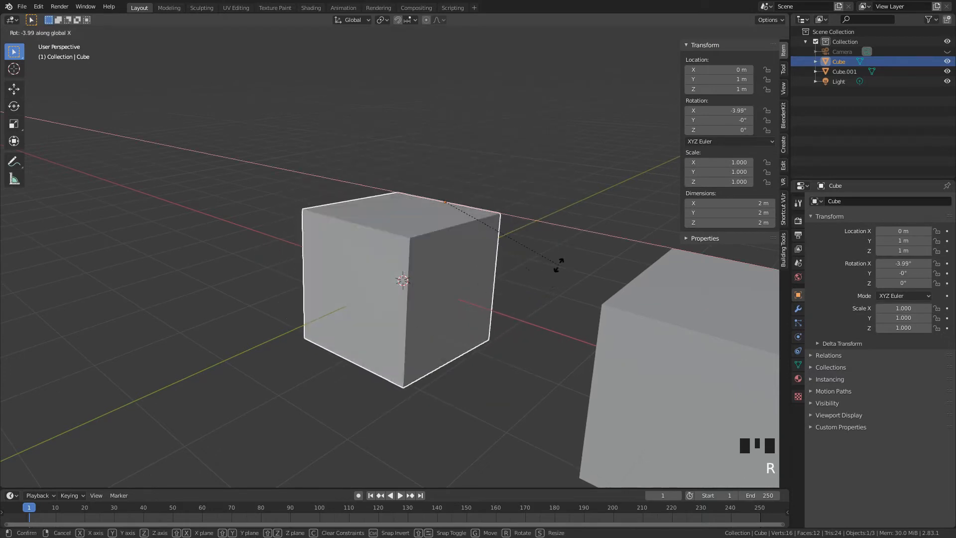
{"action": "right_click", "coordinate": [545, 246]}
- Enter Edit Mode on Cube.001 and, in edge select mode, select only its top edge on the +Y side
{"action": "scroll", "coordinate": [609, 295], "scroll_direction": "down", "scroll_amount": 2}
{"action": "middle_click_drag", "start_coordinate": [608, 296], "coordinate": [466, 234], "text": "shift"}
{"action": "left_click", "coordinate": [466, 234]}
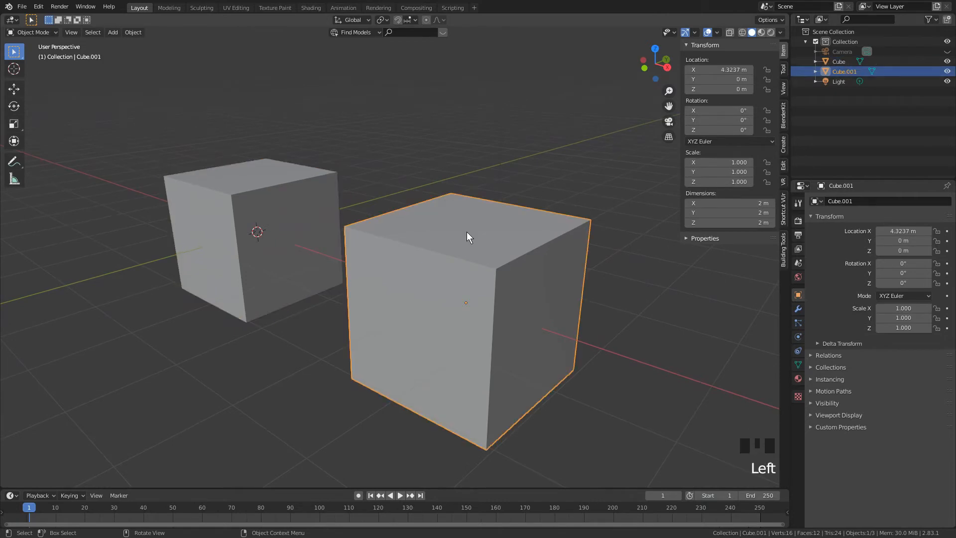
{"action": "middle_click_drag", "start_coordinate": [468, 240], "coordinate": [473, 254]}
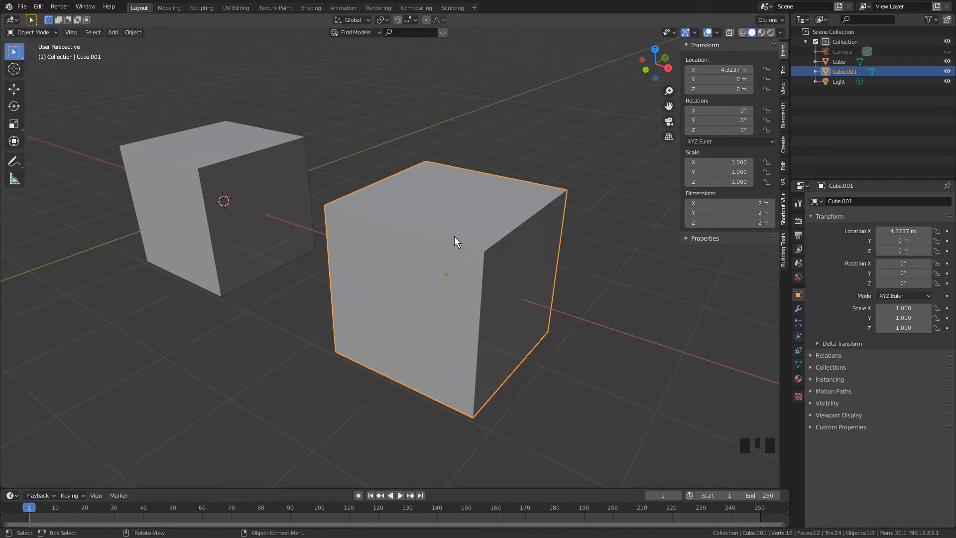
{"action": "key", "text": "Tab"}
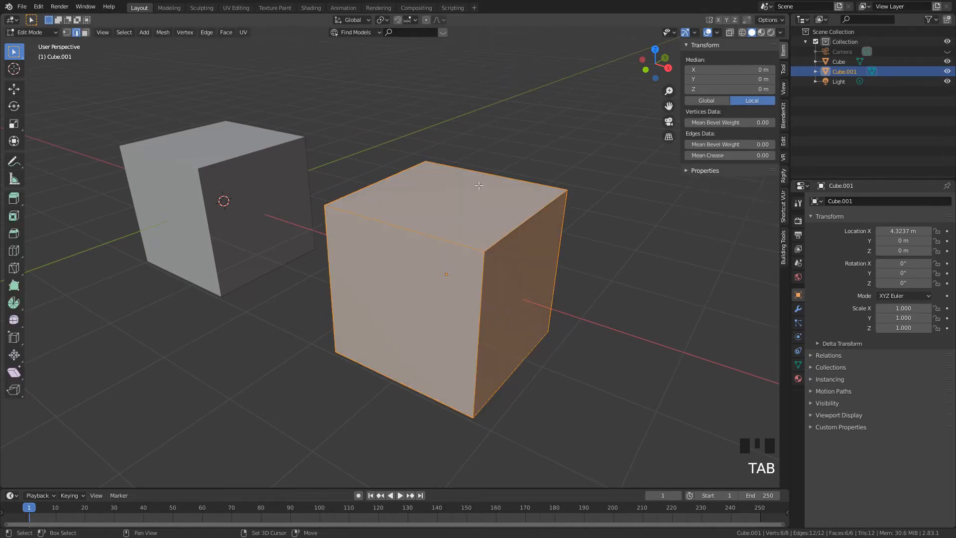
{"action": "middle_click_drag", "start_coordinate": [474, 200], "coordinate": [467, 209], "text": "shift"}
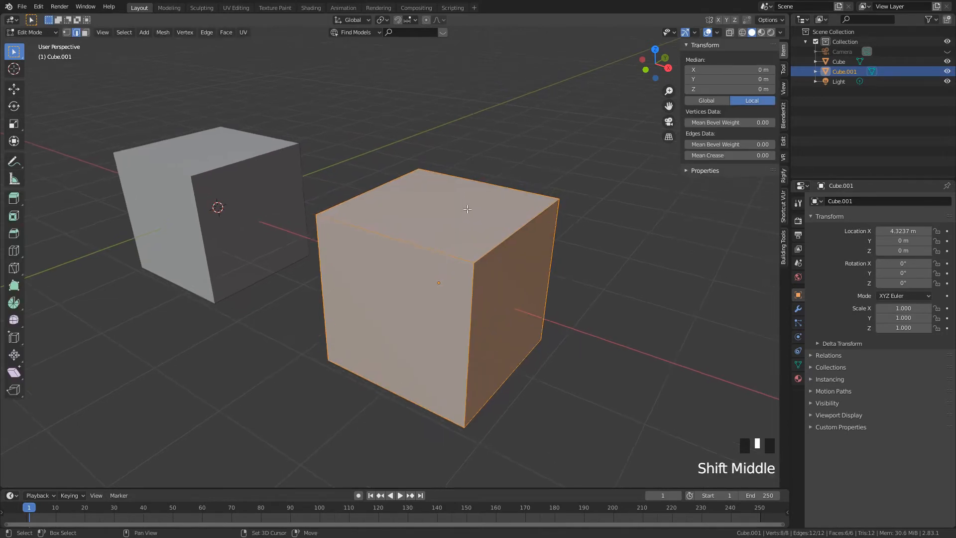
{"action": "left_click", "coordinate": [77, 34]}
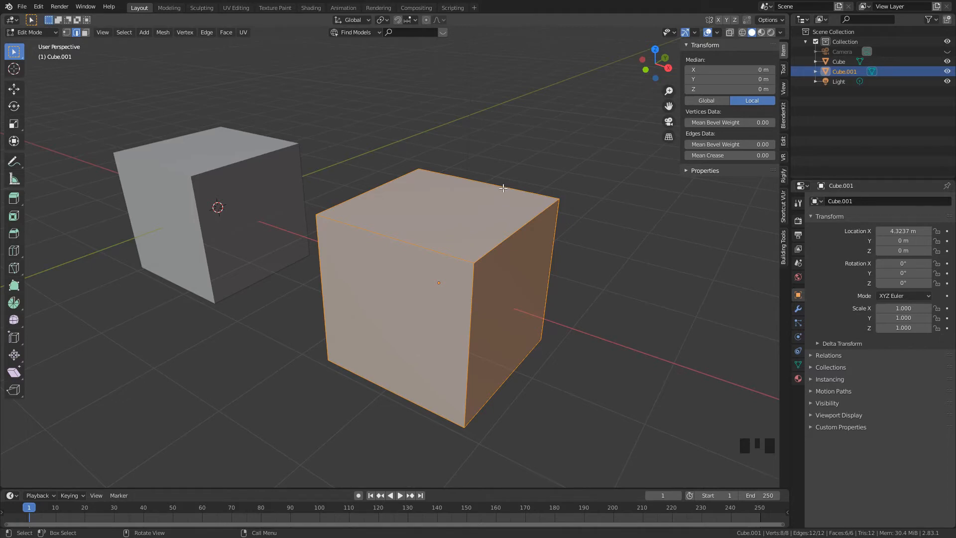
{"action": "left_click", "coordinate": [503, 188]}
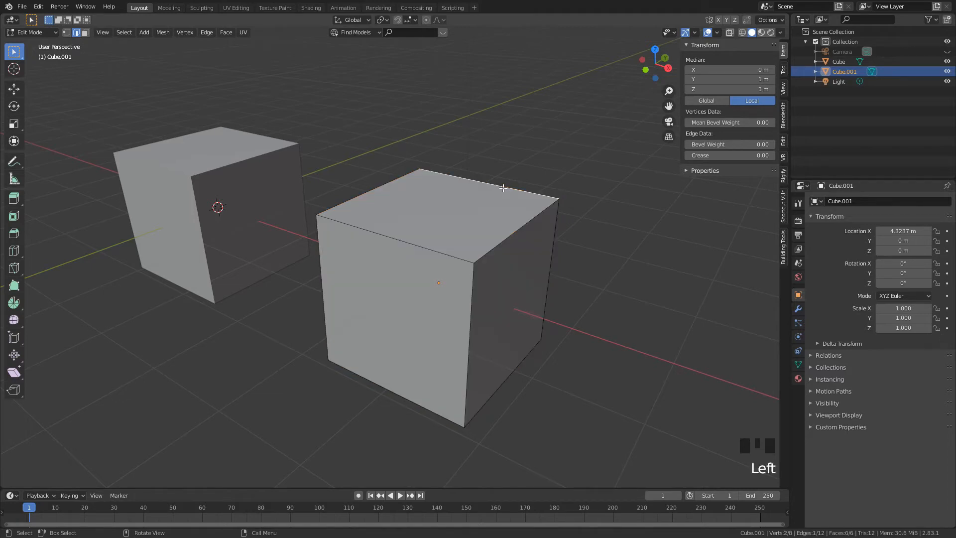
- Snap the 3D cursor to the middle of the selected top edge with Cursor to Selected
{"action": "middle_click_drag", "start_coordinate": [512, 174], "coordinate": [518, 205], "text": "shift"}
{"action": "middle_click_drag", "start_coordinate": [573, 267], "coordinate": [534, 265]}
{"action": "scroll", "coordinate": [535, 265], "scroll_direction": "down", "scroll_amount": 2}
{"action": "middle_click_drag", "start_coordinate": [611, 292], "coordinate": [469, 253], "text": "shift"}
{"action": "scroll", "coordinate": [470, 253], "scroll_direction": "down", "scroll_amount": 2, "text": "shift"}
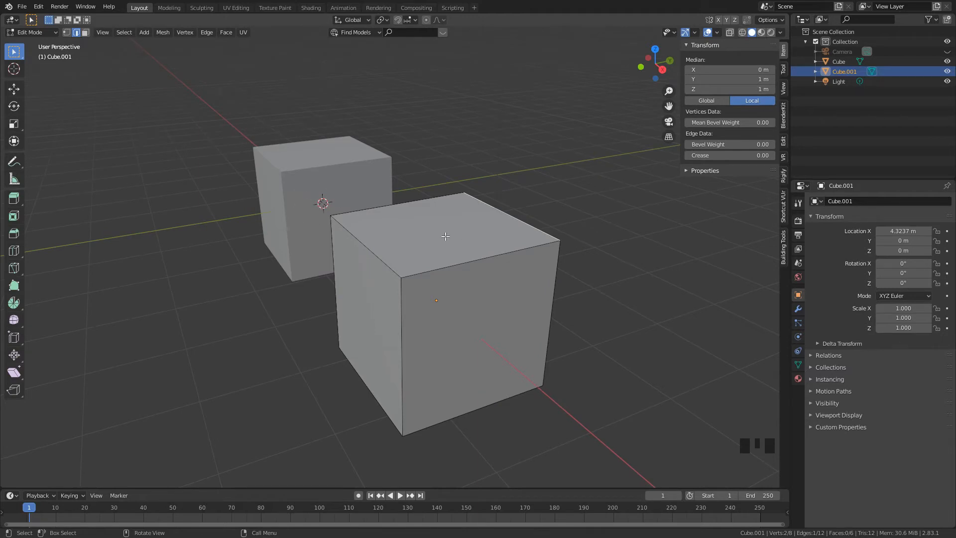
{"action": "key", "text": "shift+s"}
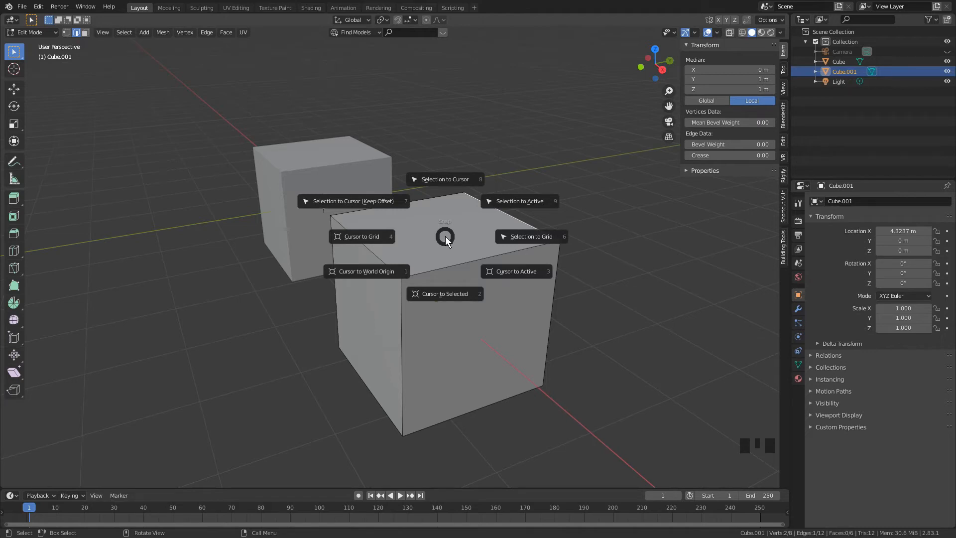
{"action": "left_click", "coordinate": [444, 298]}
- Return to Object Mode and set the origin of Cube.001 to the 3D cursor with Origin to 3D Cursor
{"action": "middle_click_drag", "start_coordinate": [537, 269], "coordinate": [491, 304], "text": "shift"}
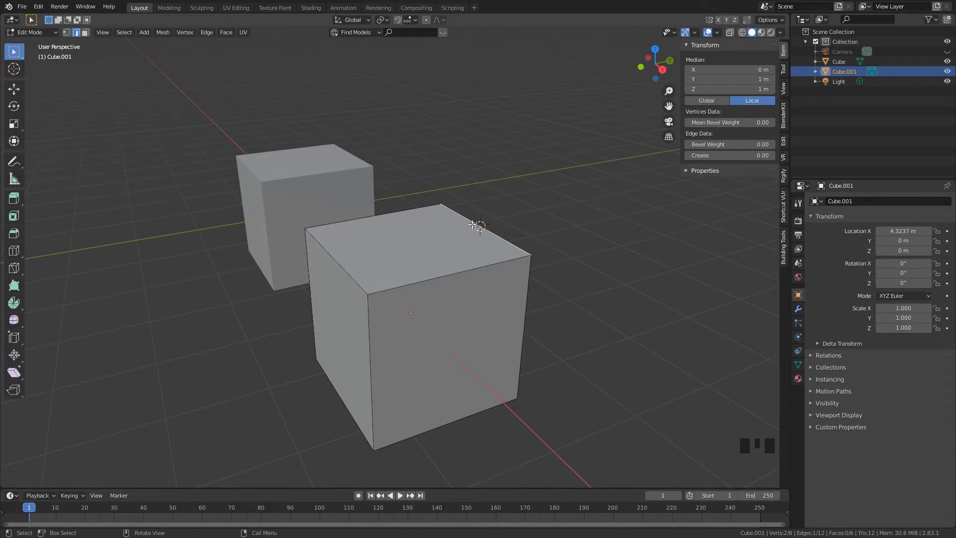
{"action": "middle_click_drag", "start_coordinate": [466, 220], "coordinate": [445, 209]}
{"action": "scroll", "coordinate": [502, 253], "scroll_direction": "down", "scroll_amount": 1}
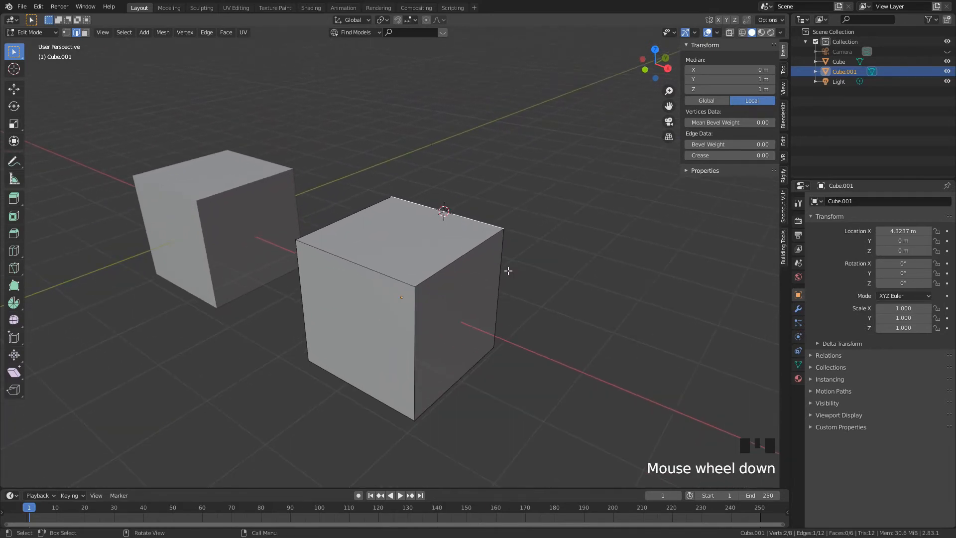
{"action": "middle_click_drag", "start_coordinate": [505, 271], "coordinate": [495, 262]}
{"action": "scroll", "coordinate": [494, 261], "scroll_direction": "down", "scroll_amount": 1}
{"action": "scroll", "coordinate": [469, 272], "scroll_direction": "up", "scroll_amount": 1}
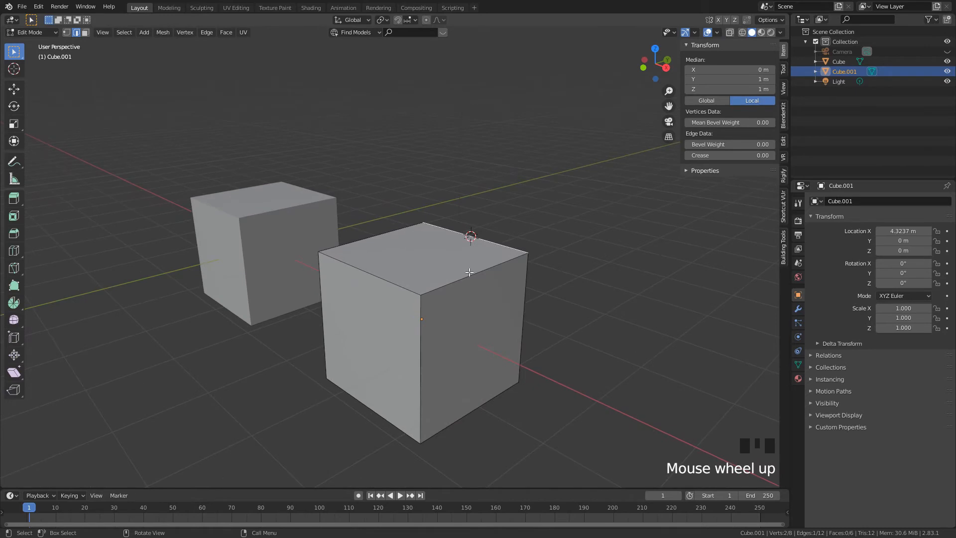
{"action": "key", "text": "Tab"}
{"action": "middle_click_drag", "start_coordinate": [513, 301], "coordinate": [500, 283], "text": "shift"}
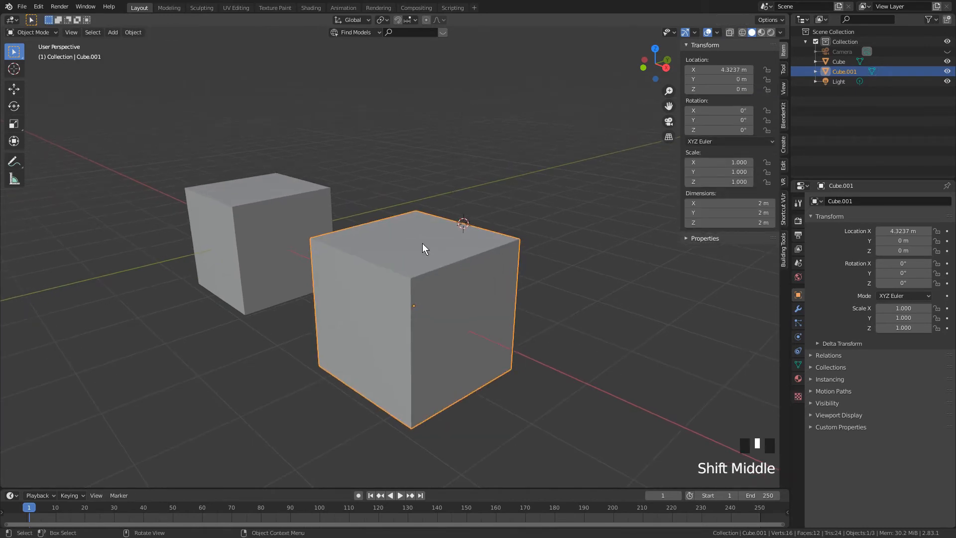
{"action": "left_click", "coordinate": [140, 35]}
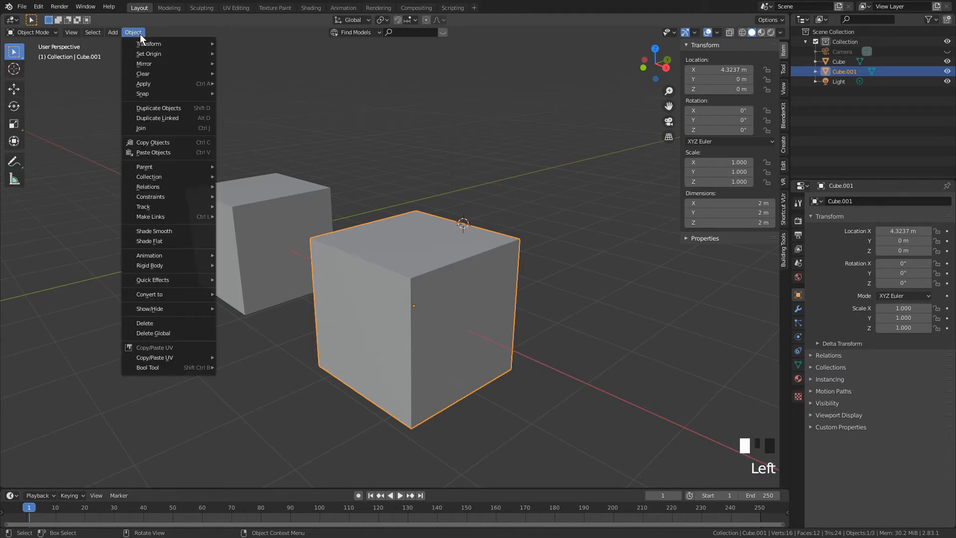
{"action": "mouse_move", "coordinate": [154, 45]}
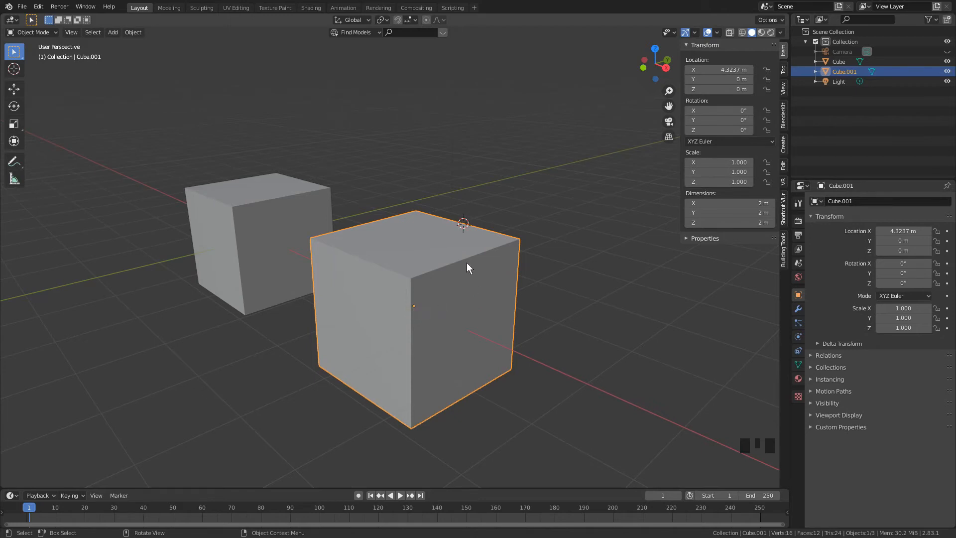
{"action": "left_click", "coordinate": [133, 32]}
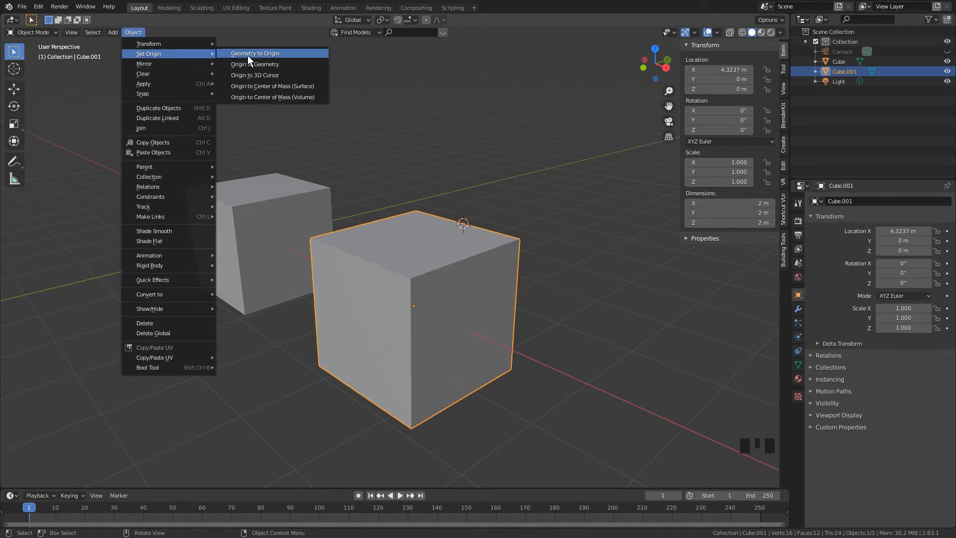
{"action": "left_click", "coordinate": [281, 74]}
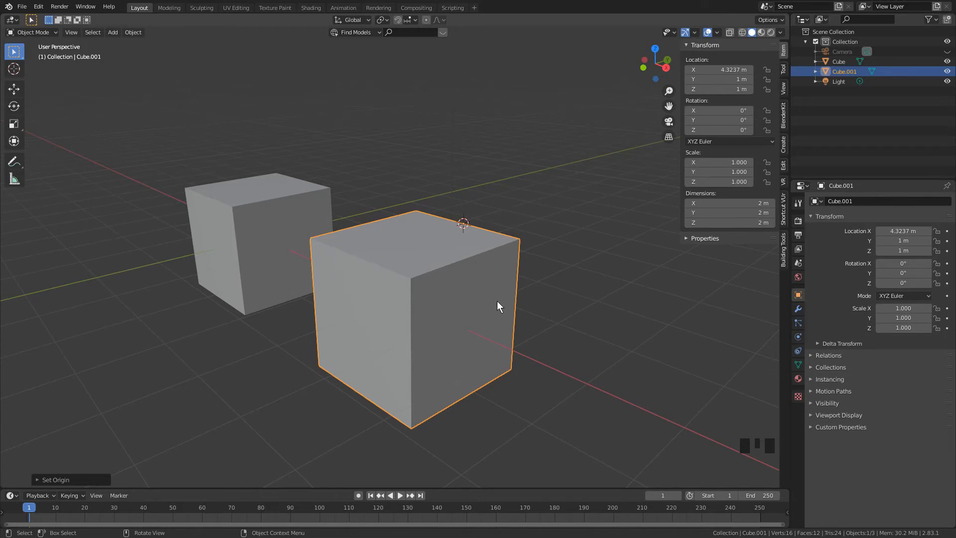
- Move Cube.001 along the X axis, away from the other cube, to about 5.66 m
{"action": "key", "text": "g"}
{"action": "left_click", "coordinate": [647, 355]}
{"action": "middle_click_drag", "start_coordinate": [649, 352], "coordinate": [561, 260], "text": "shift"}
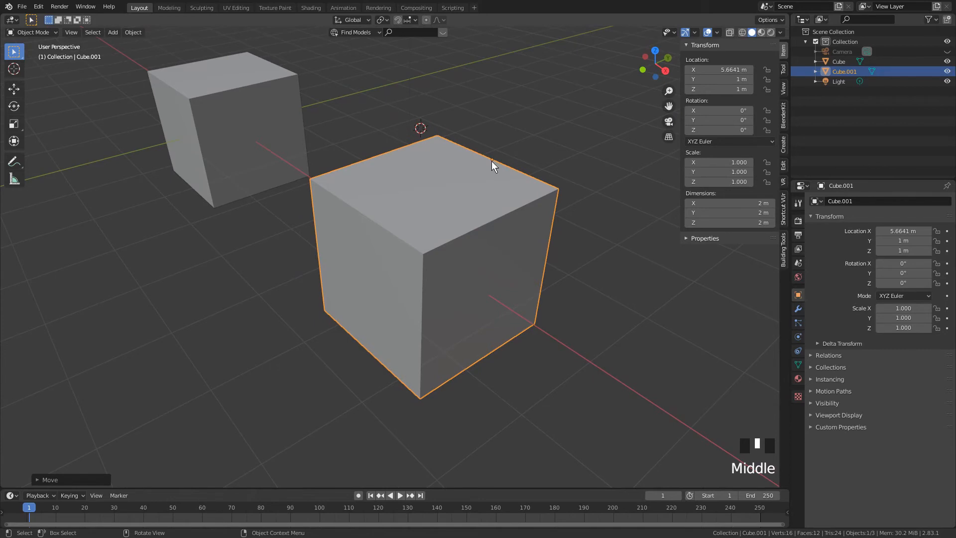
- Try to rotate Cube.001 about its top-edge origin by about -60° around global X, then about -50° around global Y
{"action": "middle_click_drag", "start_coordinate": [559, 263], "coordinate": [536, 315]}
{"action": "key", "text": "r"}
{"action": "key", "text": "x"}
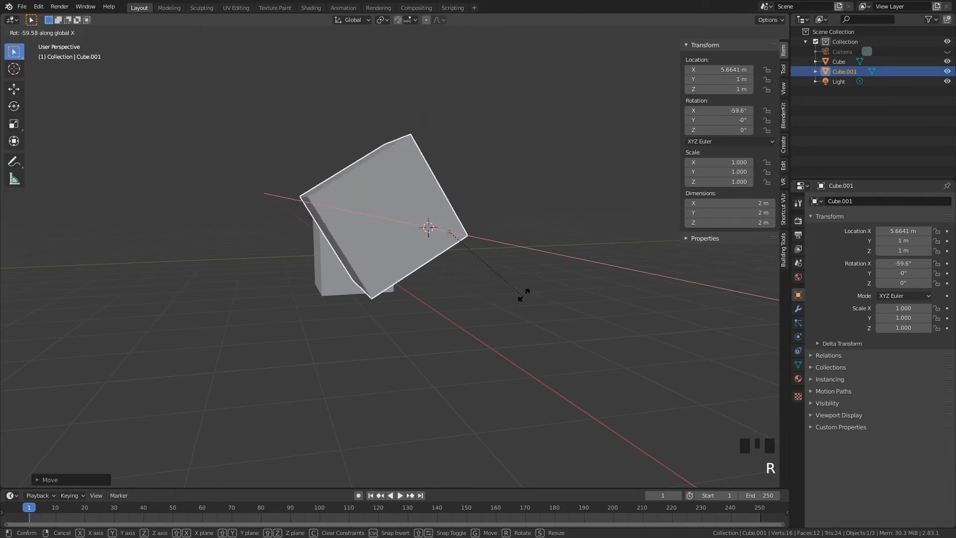
{"action": "right_click", "coordinate": [528, 247]}
{"action": "middle_click_drag", "start_coordinate": [528, 246], "coordinate": [498, 241]}
{"action": "key", "text": "r"}
{"action": "key", "text": "y"}
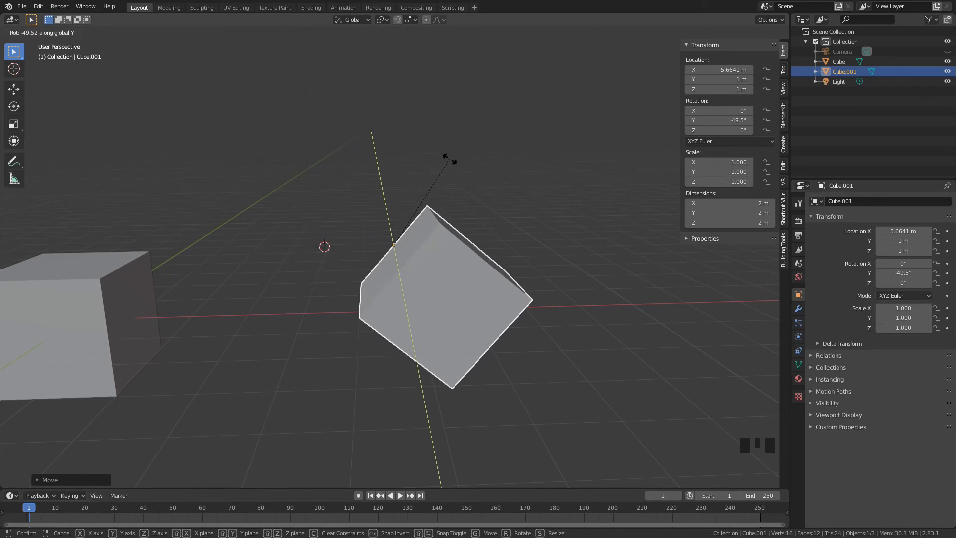
{"action": "key", "text": "Escape"}
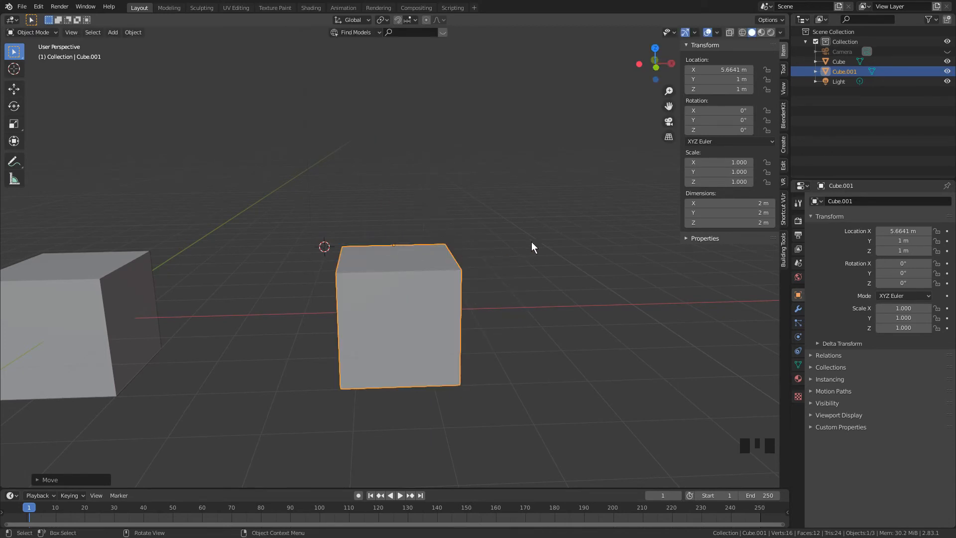
- Try to rotate Cube.001 about its top-edge origin by about -28° around global Z
{"action": "key", "text": "r"}
{"action": "key", "text": "z"}
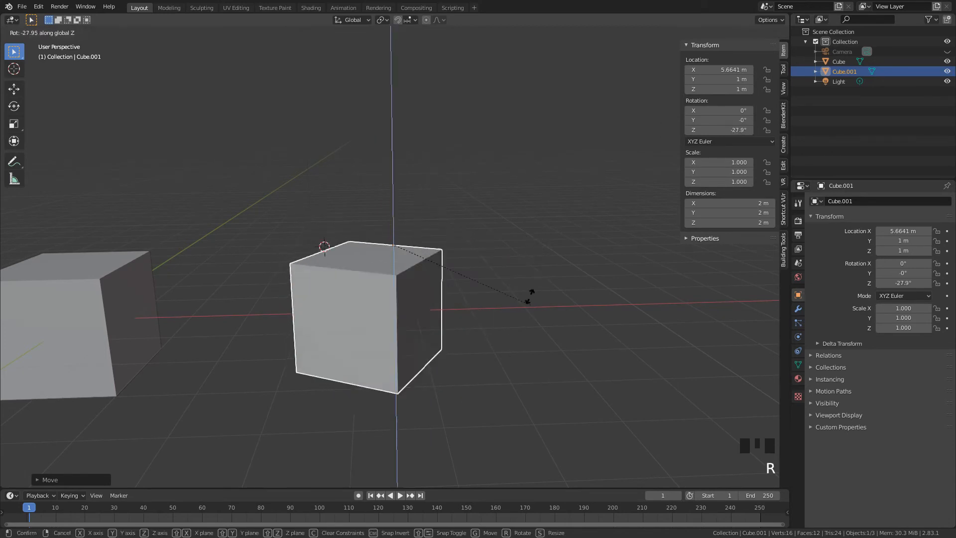
{"action": "key", "text": "Escape"}
- Delete the second cube, Cube.001, from the scene
{"action": "scroll", "coordinate": [450, 348], "scroll_direction": "down", "scroll_amount": 2}
{"action": "middle_click_drag", "start_coordinate": [447, 316], "coordinate": [444, 265], "text": "shift"}
{"action": "scroll", "coordinate": [441, 247], "scroll_direction": "up", "scroll_amount": 3}
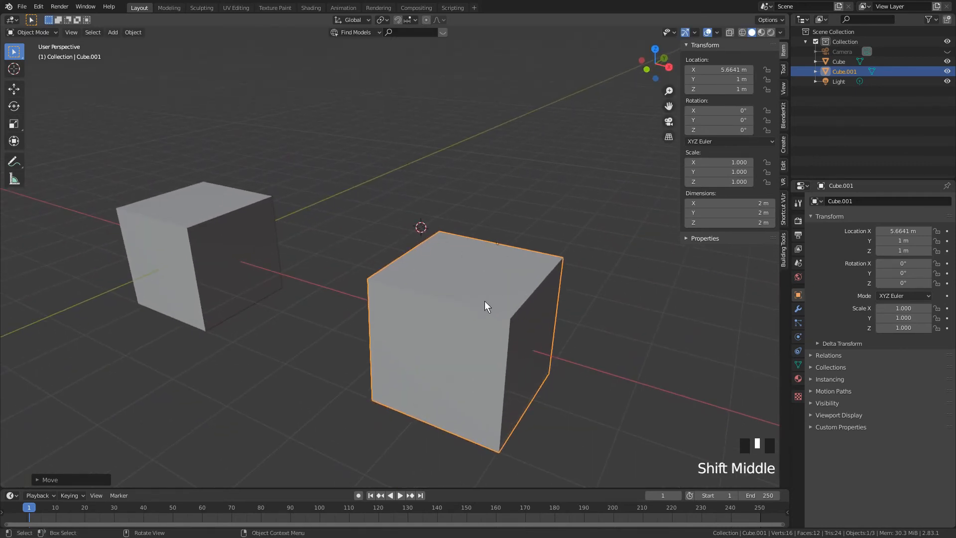
{"action": "key", "text": "x"}
{"action": "left_click", "coordinate": [375, 173]}
- With snapping on, duplicate the remaining cube twice along the negative Y axis, forming a row with the last copy at Y -3 m
{"action": "middle_click_drag", "start_coordinate": [324, 218], "coordinate": [574, 236], "text": "shift"}
{"action": "left_click", "coordinate": [384, 247]}
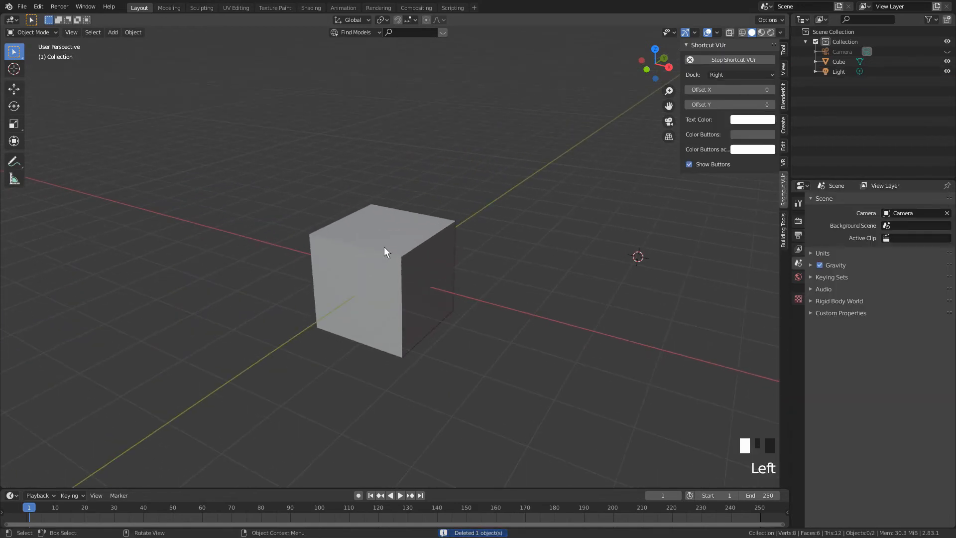
{"action": "scroll", "coordinate": [383, 239], "scroll_direction": "down", "scroll_amount": 2}
{"action": "middle_click_drag", "start_coordinate": [383, 237], "coordinate": [442, 253], "text": "shift"}
{"action": "key", "text": "shift+Tab"}
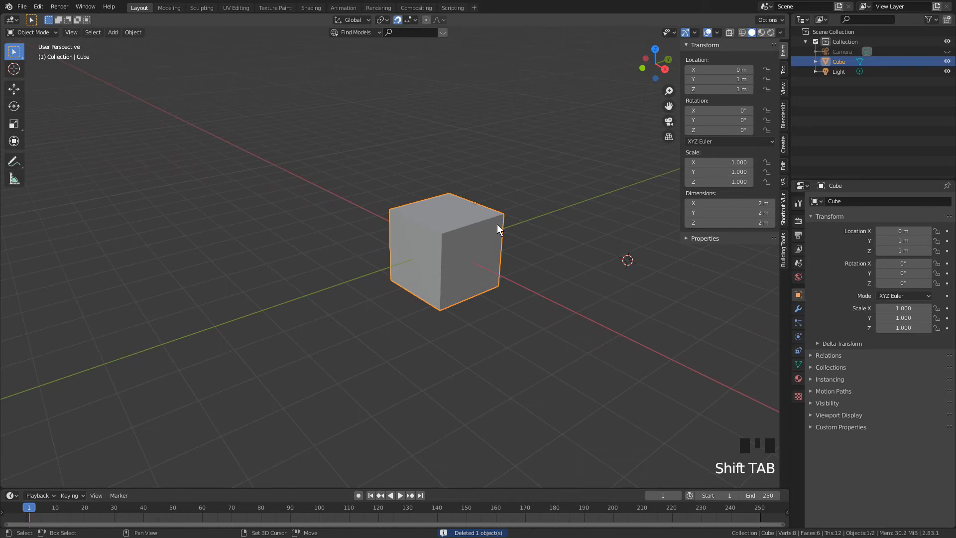
{"action": "key", "text": "shift+d"}
{"action": "left_click", "coordinate": [470, 250]}
{"action": "key", "text": "shift+d"}
- Give the end cube at Y -3 m its own material with a blue viewport display colour
{"action": "left_click", "coordinate": [798, 379]}
{"action": "scroll", "coordinate": [887, 308], "scroll_direction": "up", "scroll_amount": 10}
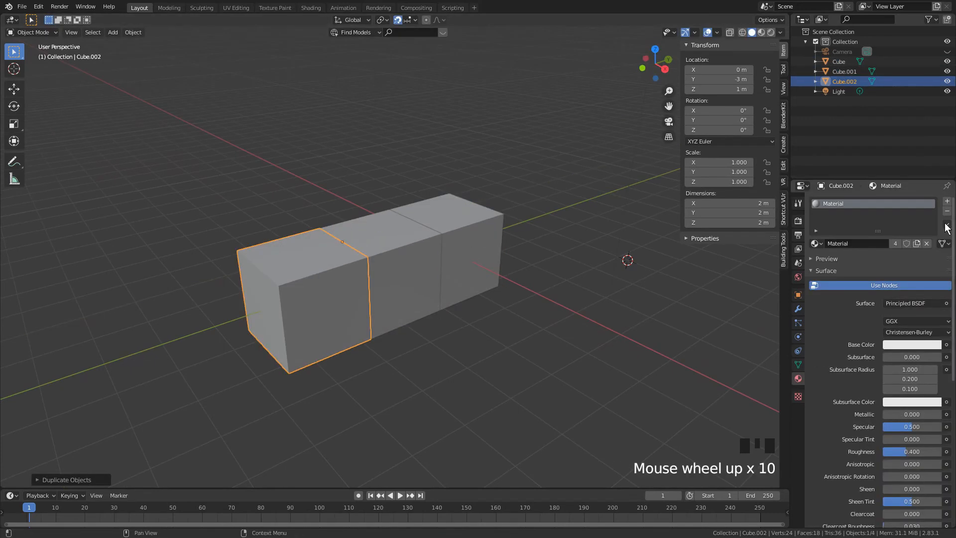
{"action": "scroll", "coordinate": [879, 502], "scroll_direction": "down", "scroll_amount": 20}
{"action": "left_click", "coordinate": [908, 485]}
{"action": "left_click_drag", "start_coordinate": [898, 375], "coordinate": [863, 391]}
- Give the middle cube its own material with a yellow viewport display colour, then return to the object properties
{"action": "left_click", "coordinate": [403, 264]}
{"action": "scroll", "coordinate": [886, 299], "scroll_direction": "up", "scroll_amount": 20}
{"action": "left_click", "coordinate": [879, 233]}
{"action": "scroll", "coordinate": [911, 428], "scroll_direction": "down", "scroll_amount": 20}
{"action": "left_click", "coordinate": [909, 485]}
{"action": "left_click", "coordinate": [798, 295]}
- Clear the object selection and turn snapping off
{"action": "left_click", "coordinate": [488, 250]}
{"action": "scroll", "coordinate": [518, 279], "scroll_direction": "up", "scroll_amount": 3}
{"action": "left_click", "coordinate": [573, 309]}
{"action": "middle_click_drag", "start_coordinate": [523, 311], "coordinate": [537, 307]}
{"action": "middle_click_drag", "start_coordinate": [528, 308], "coordinate": [560, 283], "text": "shift"}
{"action": "key", "text": "shift+Tab"}
{"action": "middle_click_drag", "start_coordinate": [594, 324], "coordinate": [604, 325], "text": "shift"}
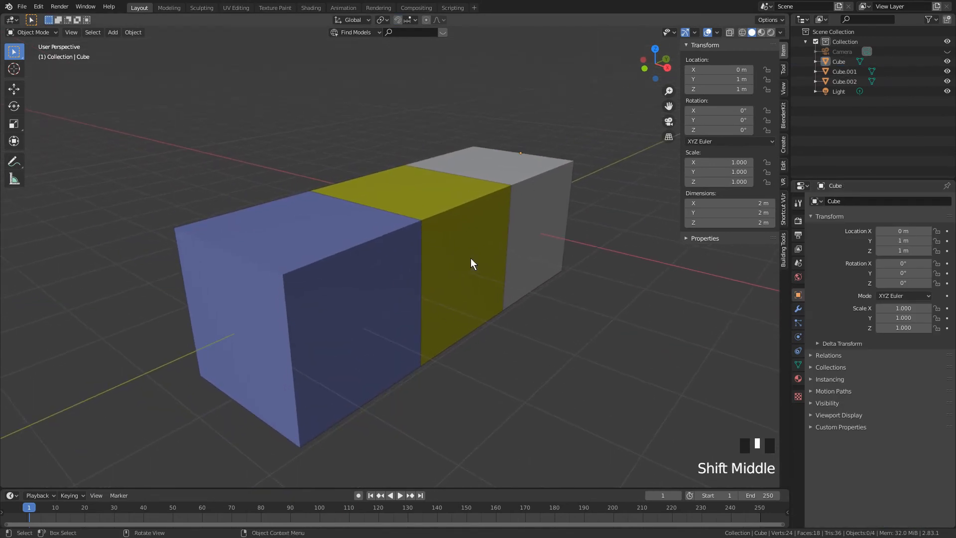
- Select all three cubes, examine their origins on the shared top edges, and deselect them
{"action": "left_click", "coordinate": [455, 234], "text": "shift"}
{"action": "left_click", "coordinate": [375, 281], "text": "shift"}
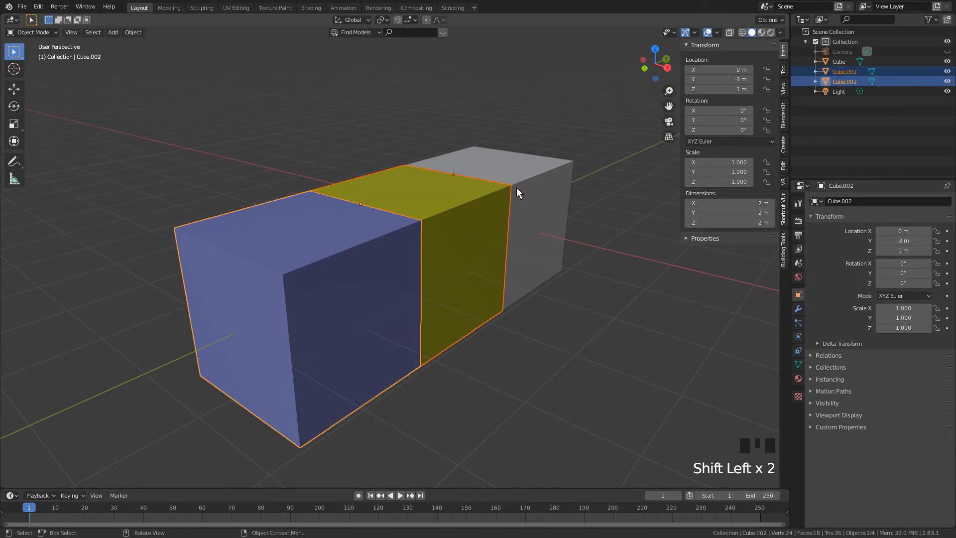
{"action": "left_click", "coordinate": [528, 188]}
{"action": "left_click", "coordinate": [416, 281], "text": "shift"}
{"action": "left_click", "coordinate": [463, 294], "text": "shift"}
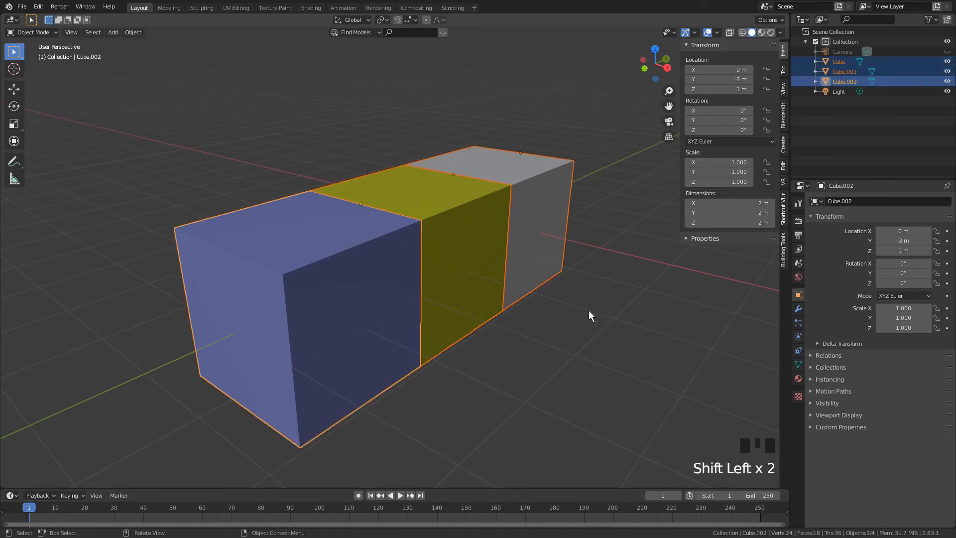
{"action": "scroll", "coordinate": [573, 319], "scroll_direction": "down", "scroll_amount": 3, "text": "shift"}
{"action": "middle_click_drag", "start_coordinate": [566, 323], "coordinate": [448, 325], "text": "shift"}
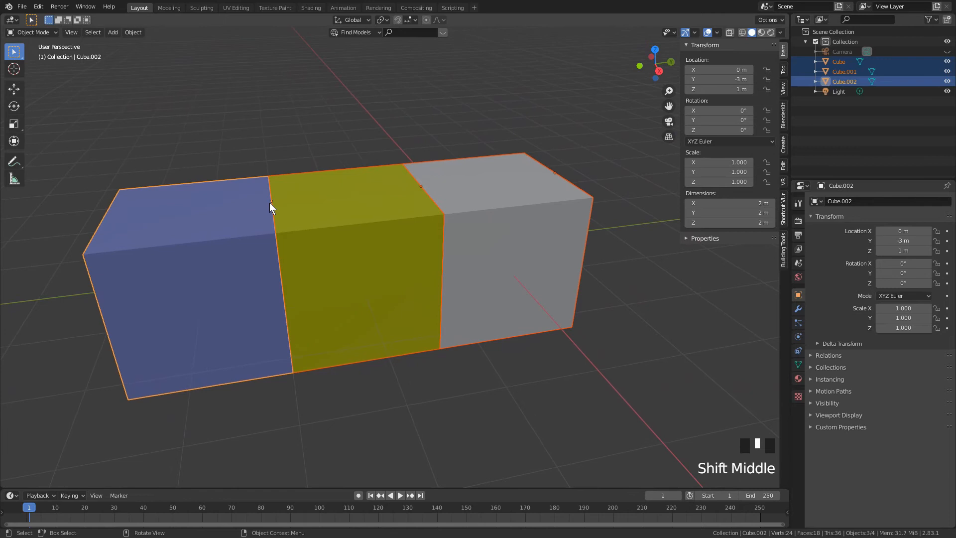
{"action": "middle_click_drag", "start_coordinate": [477, 188], "coordinate": [510, 318], "text": "shift"}
{"action": "left_click", "coordinate": [510, 318]}
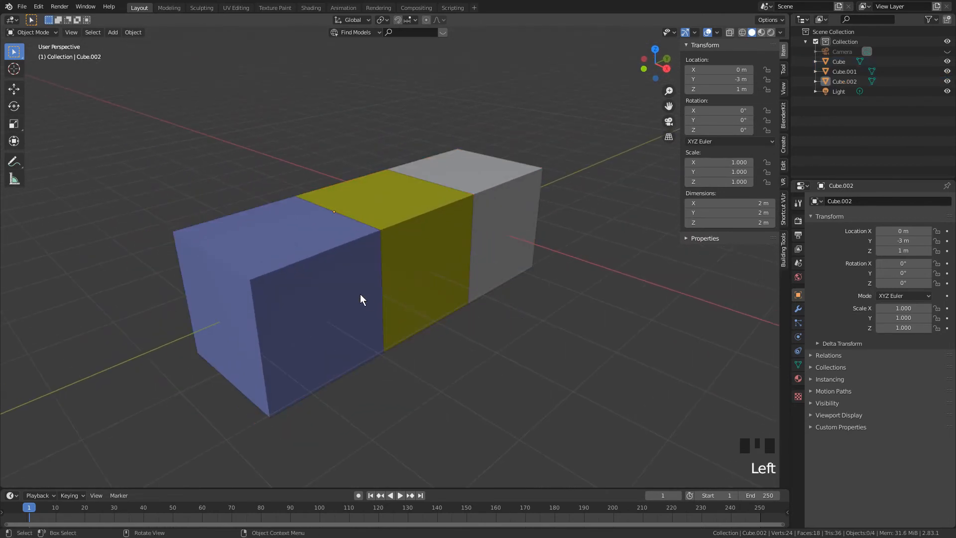
- Parent the blue cube to the yellow cube with Object (Keep Transform)
{"action": "left_click", "coordinate": [328, 284]}
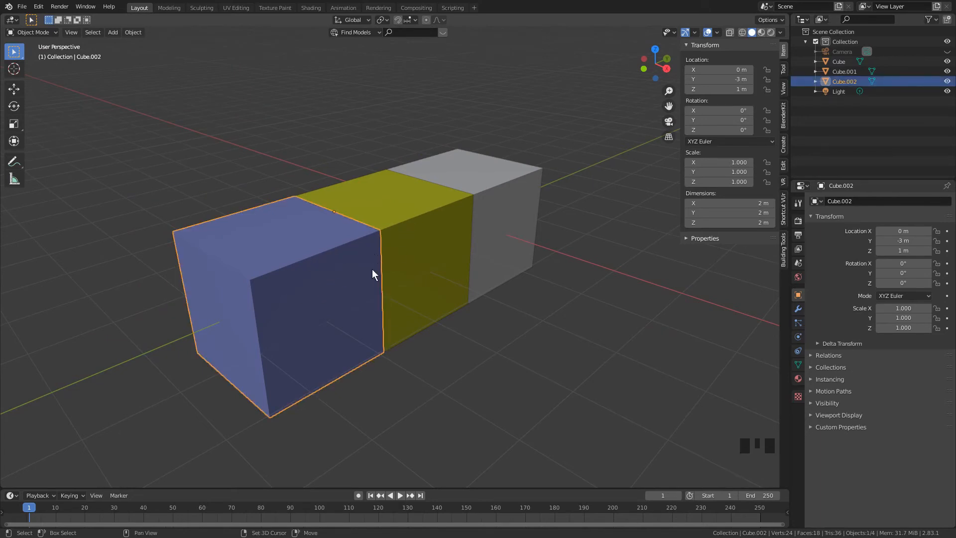
{"action": "left_click", "coordinate": [408, 231], "text": "shift"}
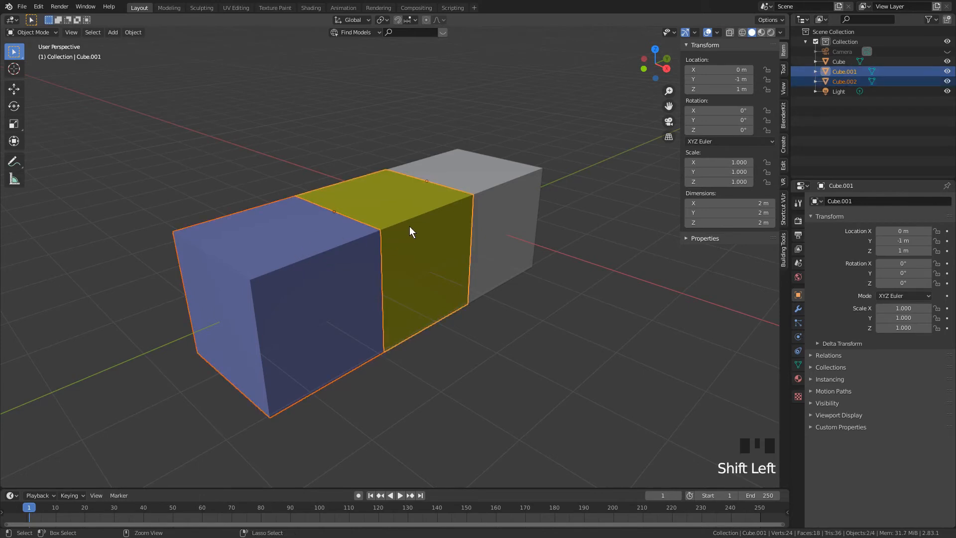
{"action": "key", "text": "ctrl+p"}
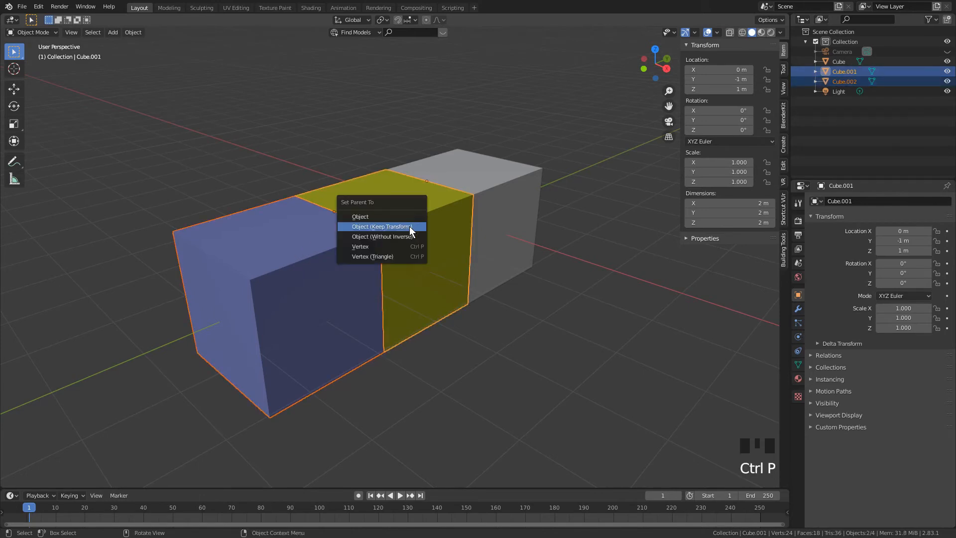
{"action": "left_click", "coordinate": [417, 228]}
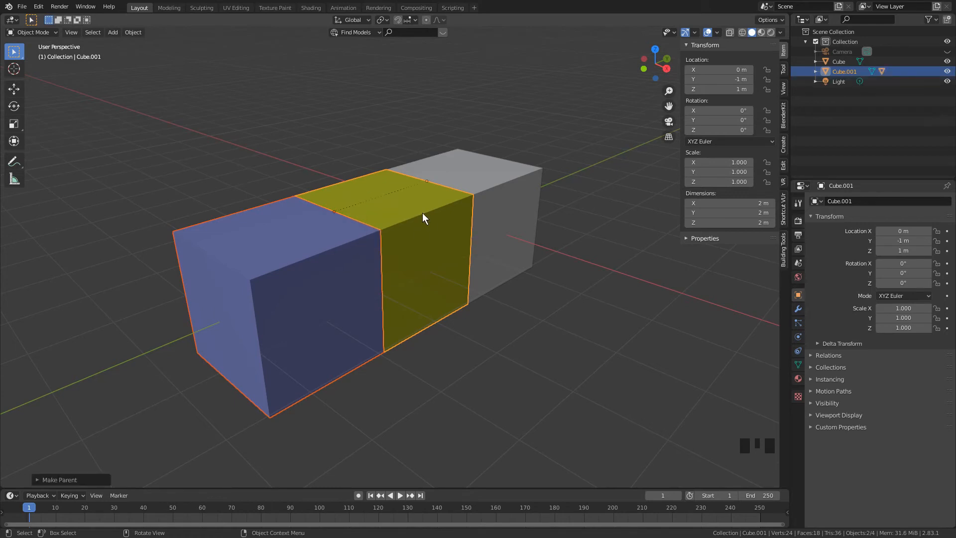
- Parent the yellow cube to the grey cube with Object (Keep Transform)
{"action": "left_click", "coordinate": [455, 235]}
{"action": "left_click", "coordinate": [434, 253]}
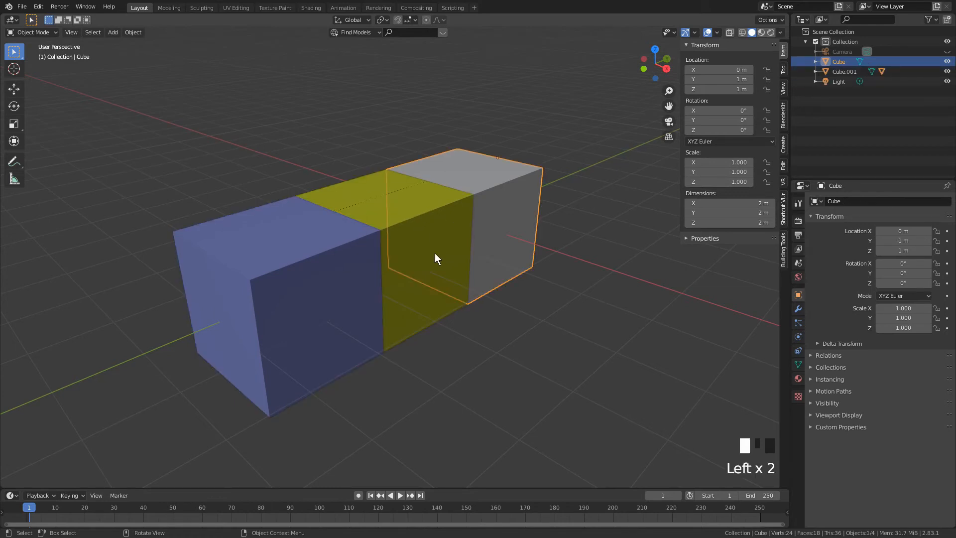
{"action": "left_click", "coordinate": [488, 204], "text": "shift"}
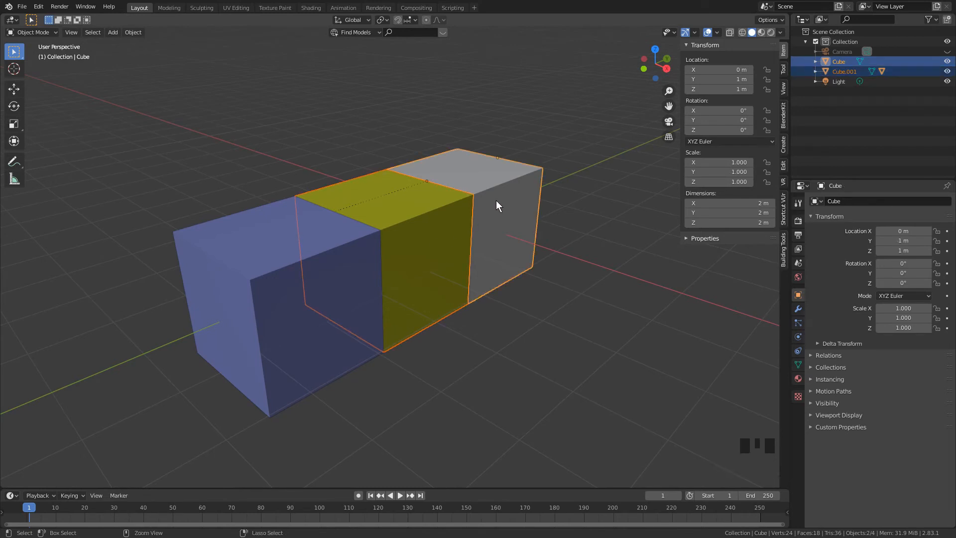
{"action": "key", "text": "ctrl+p"}
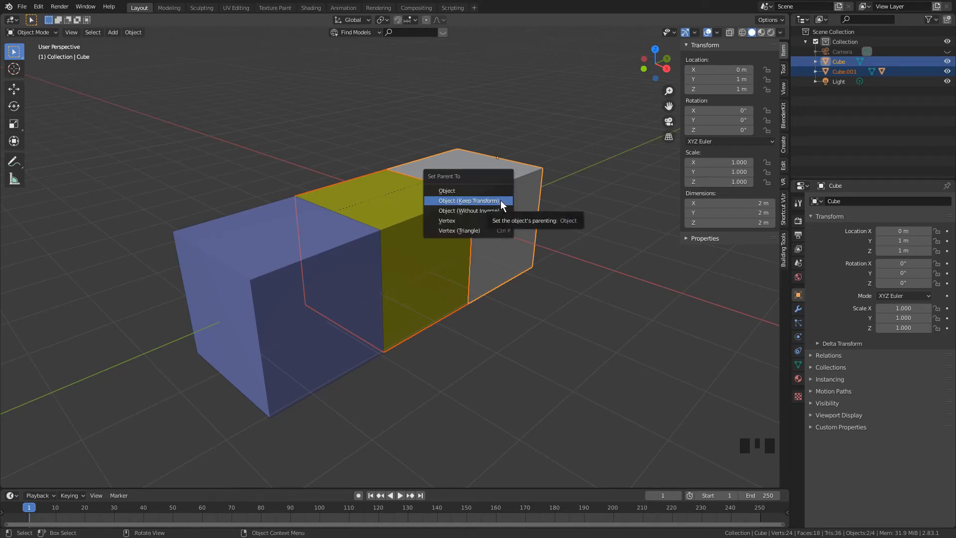
{"action": "left_click", "coordinate": [500, 200]}
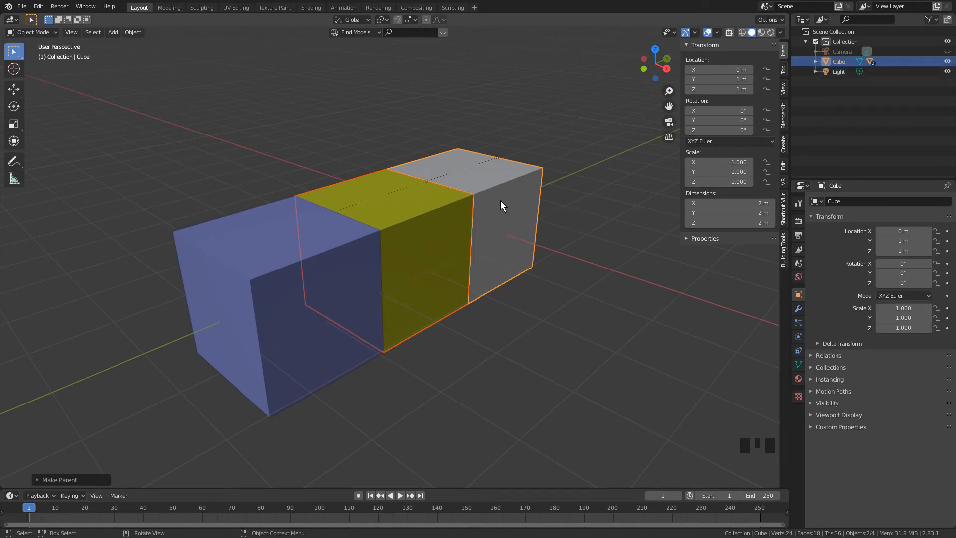
- Rotate the blue cube freely in the view plane to about X -50.5°, Y 12.1°, Z -18.4°
{"action": "scroll", "coordinate": [501, 199], "scroll_direction": "down", "scroll_amount": 2}
{"action": "middle_click_drag", "start_coordinate": [503, 188], "coordinate": [519, 209], "text": "shift"}
{"action": "left_click", "coordinate": [374, 283]}
{"action": "middle_click_drag", "start_coordinate": [512, 245], "coordinate": [500, 177]}
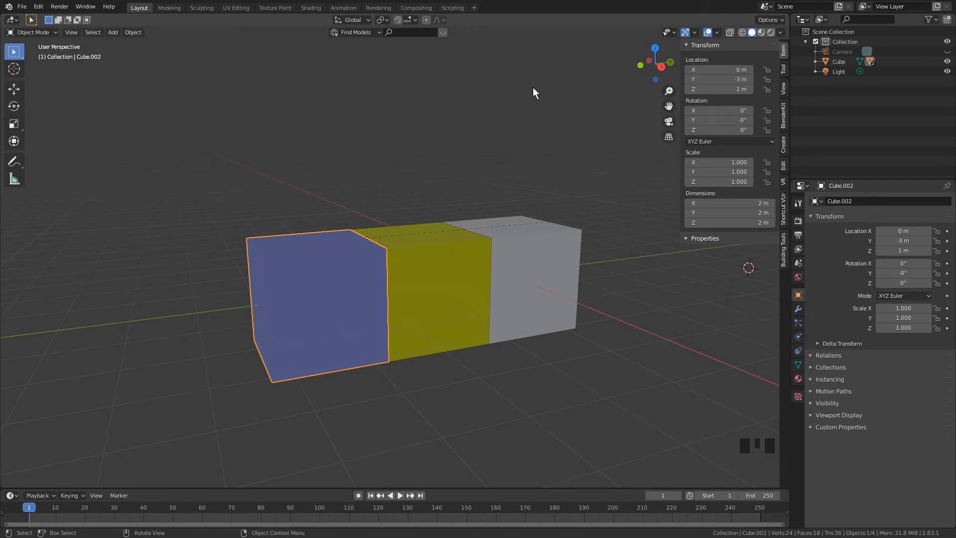
{"action": "key", "text": "r"}
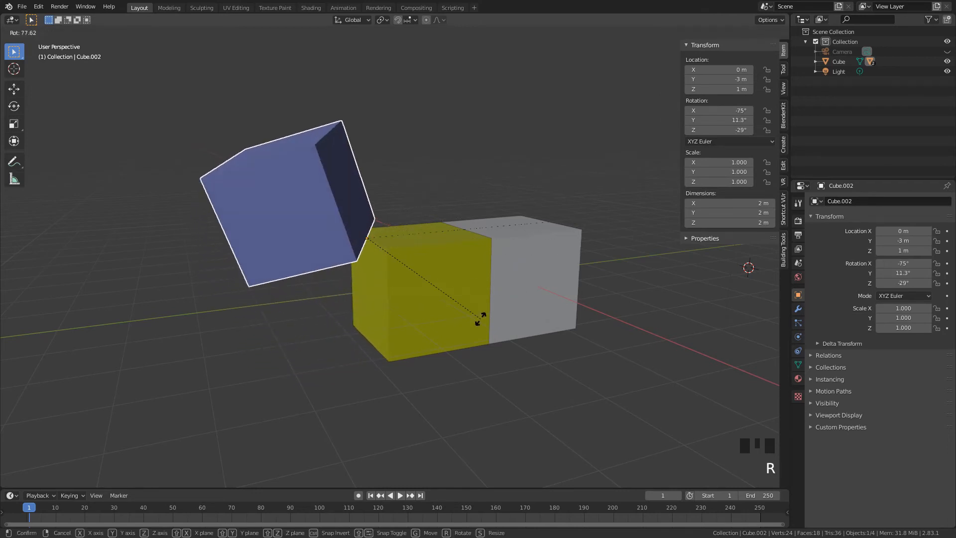
{"action": "left_click", "coordinate": [443, 290]}
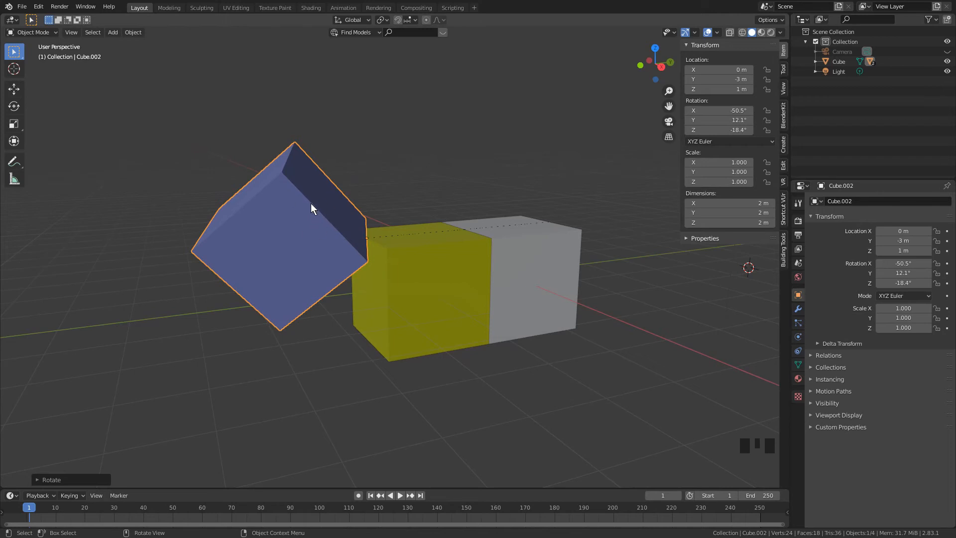
- Rotate the yellow cube, with its blue child, to about X -61.8°, Y 0.2°, Z -15.4°
{"action": "left_click", "coordinate": [426, 284]}
{"action": "middle_click_drag", "start_coordinate": [484, 185], "coordinate": [451, 235], "text": "shift"}
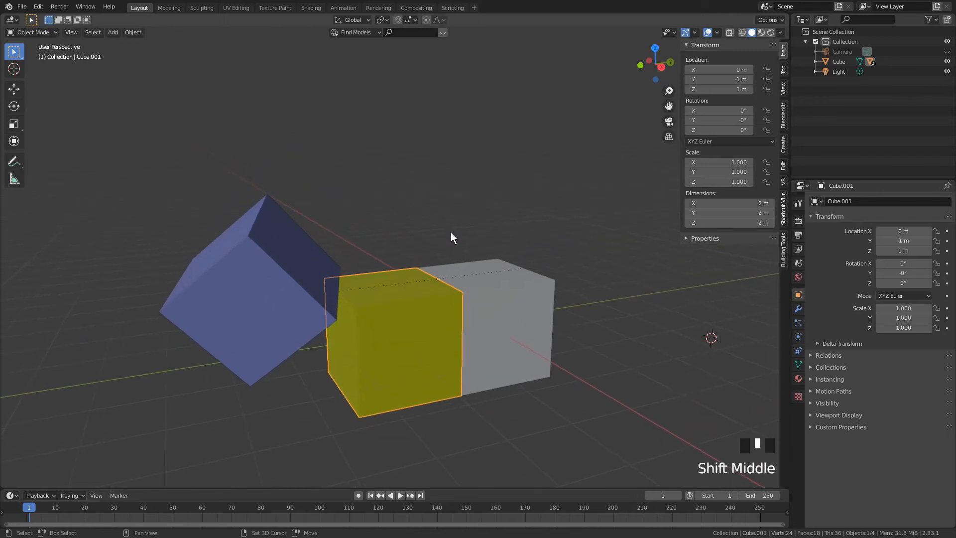
{"action": "middle_click_drag", "start_coordinate": [458, 273], "coordinate": [478, 271], "text": "shift"}
{"action": "middle_click_drag", "start_coordinate": [536, 255], "coordinate": [419, 300]}
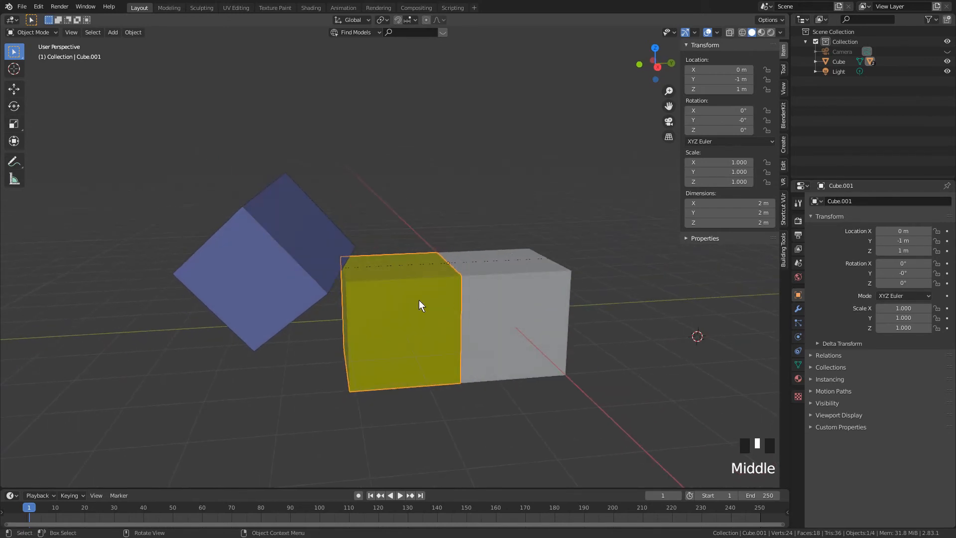
{"action": "key", "text": "r"}
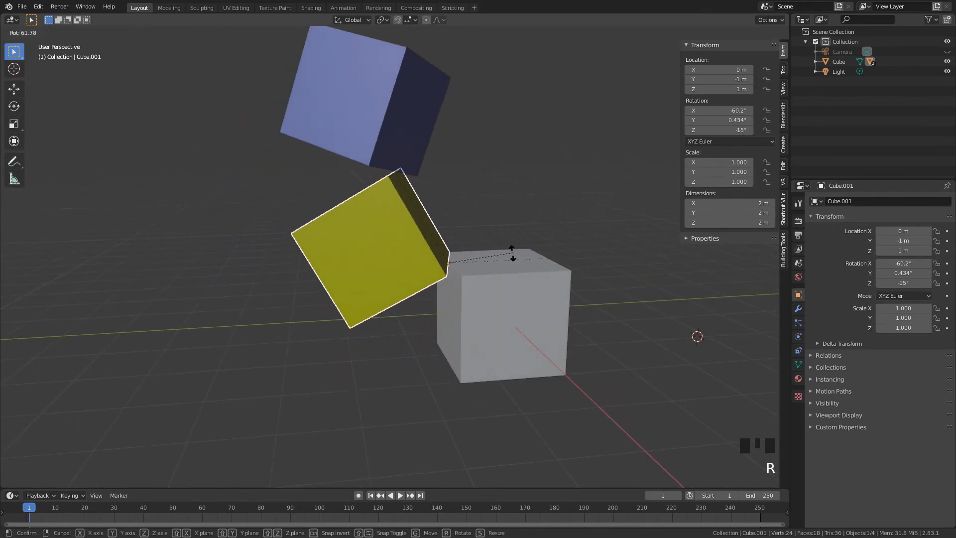
{"action": "left_click", "coordinate": [501, 256]}
- Rotate the blue child cube freely about its origin with trackball rotation
{"action": "middle_click_drag", "start_coordinate": [534, 208], "coordinate": [438, 225], "text": "shift"}
{"action": "scroll", "coordinate": [470, 246], "scroll_direction": "down", "scroll_amount": 2}
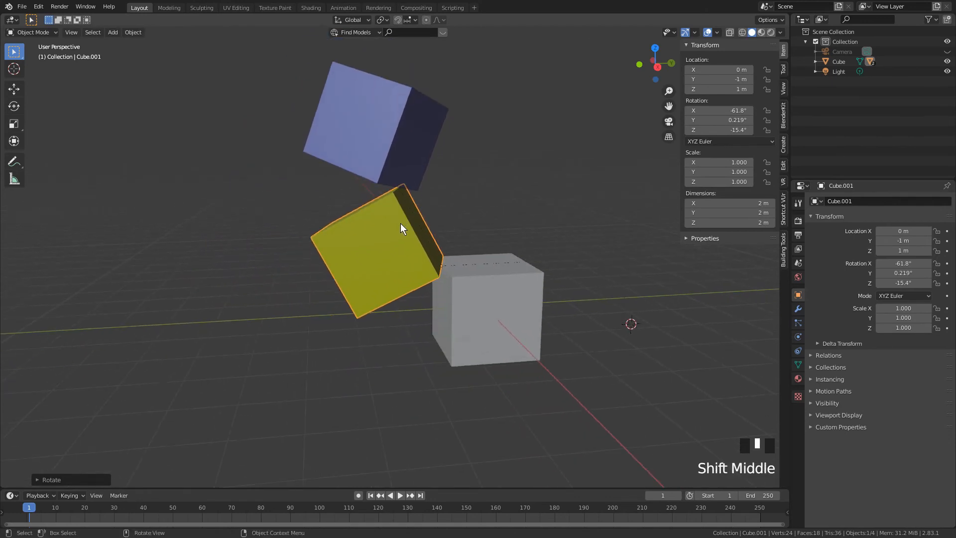
{"action": "left_click", "coordinate": [384, 140]}
{"action": "key", "text": "r"}
{"action": "key", "text": "r"}
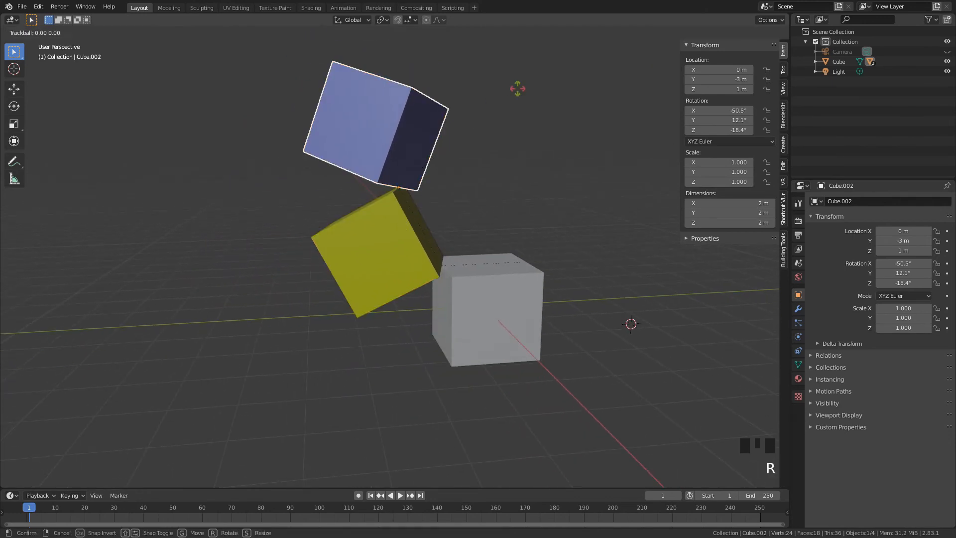
{"action": "left_click", "coordinate": [567, 107]}
- Rotate the yellow cube with trackball rotation to about X -87.3°, Y -30.3°, Z 45.8°
{"action": "left_click", "coordinate": [436, 214]}
{"action": "key", "text": "r"}
{"action": "key", "text": "r"}
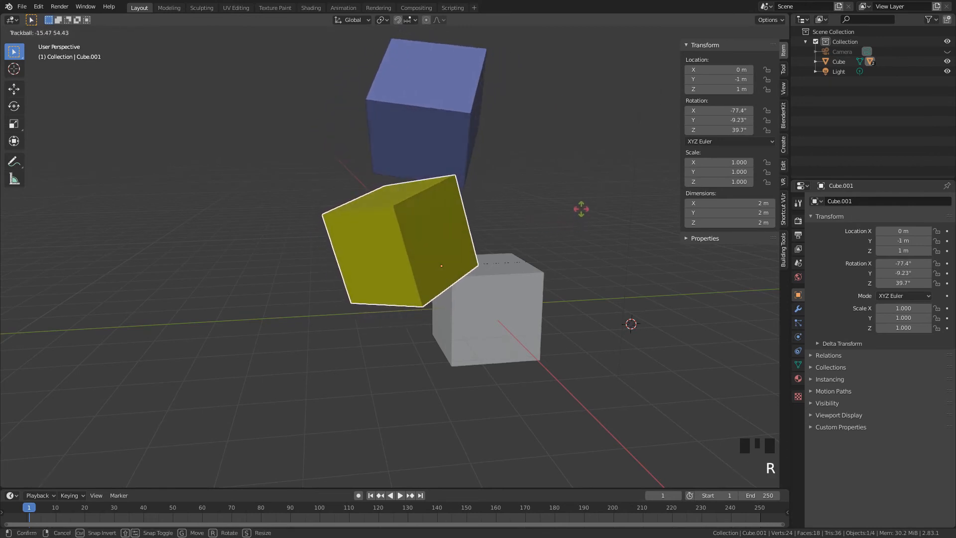
{"action": "left_click", "coordinate": [578, 189]}
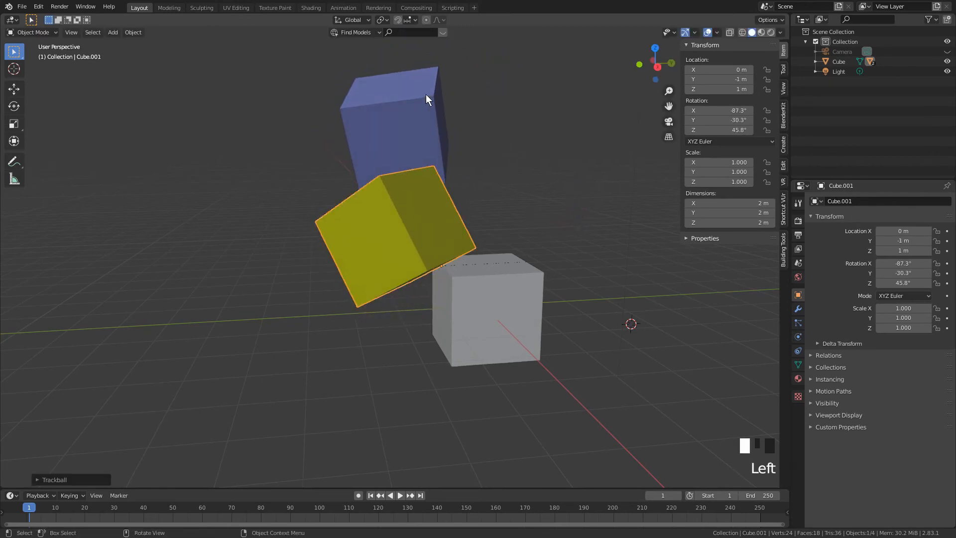
- Rotate the blue cube to about X -67°, Y -31.4°, Z 11.4° and scale it down to about 0.59
{"action": "left_click", "coordinate": [426, 95]}
{"action": "middle_click_drag", "start_coordinate": [426, 94], "coordinate": [535, 162]}
{"action": "key", "text": "r"}
{"action": "left_click", "coordinate": [500, 124]}
{"action": "key", "text": "s"}
{"action": "left_click", "coordinate": [469, 154]}
- Scale the yellow parent cube down to about 0.58
{"action": "left_click", "coordinate": [378, 235]}
{"action": "key", "text": "s"}
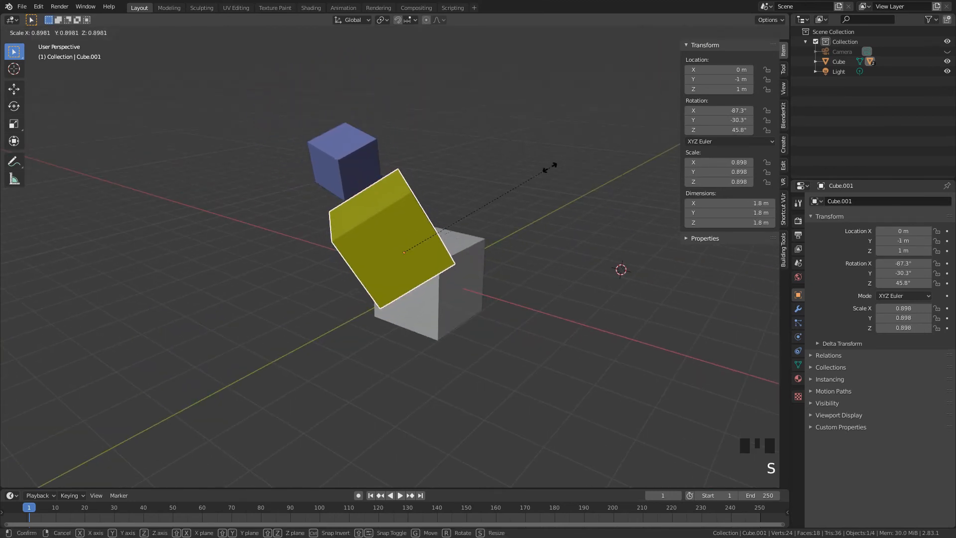
{"action": "left_click", "coordinate": [495, 194]}
- Rotate the scaled yellow cube freely to about X -36.6°, Y -3.6°, Z 1°
{"action": "middle_click_drag", "start_coordinate": [420, 217], "coordinate": [526, 235]}
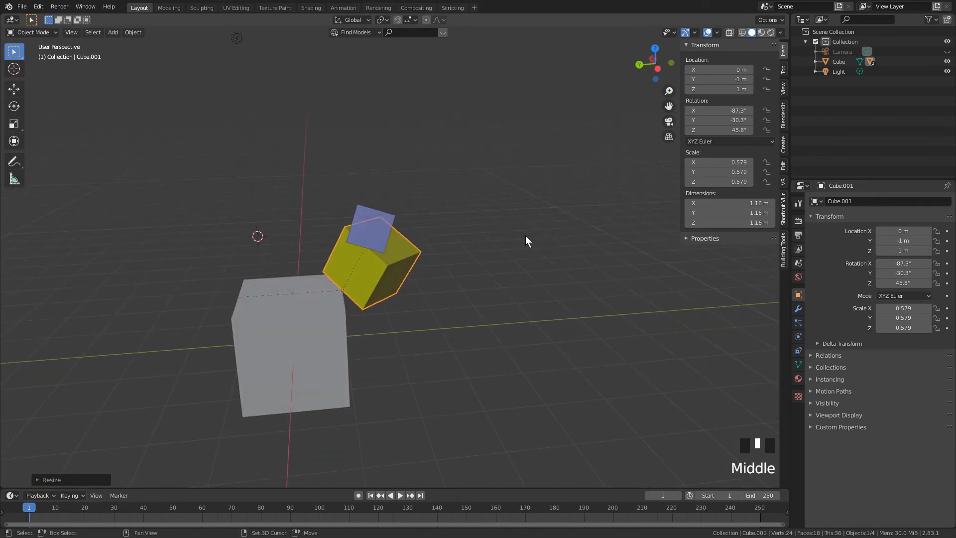
{"action": "scroll", "coordinate": [583, 205], "scroll_direction": "down", "scroll_amount": 3, "text": "shift"}
{"action": "middle_click_drag", "start_coordinate": [584, 205], "coordinate": [459, 249]}
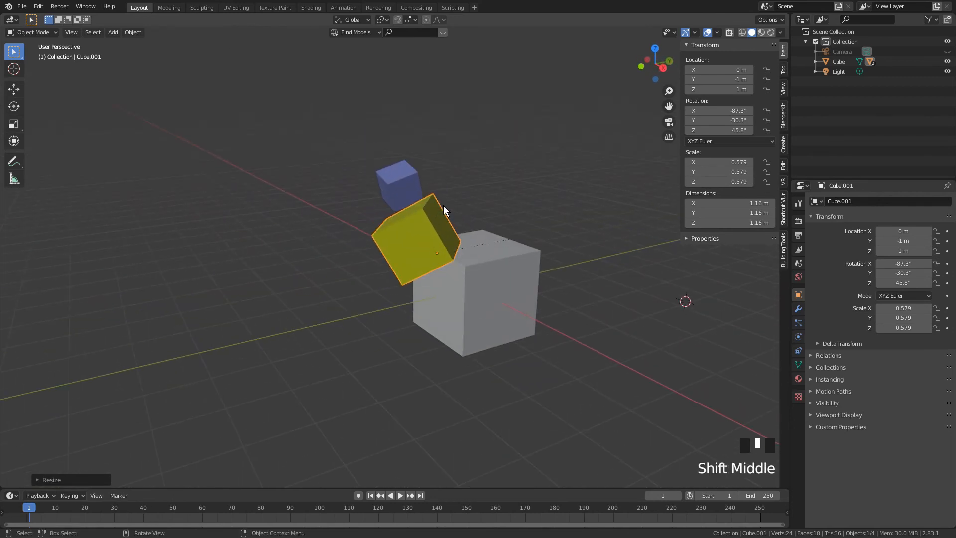
{"action": "middle_click_drag", "start_coordinate": [444, 205], "coordinate": [498, 201]}
{"action": "key", "text": "r"}
{"action": "key", "text": "r"}
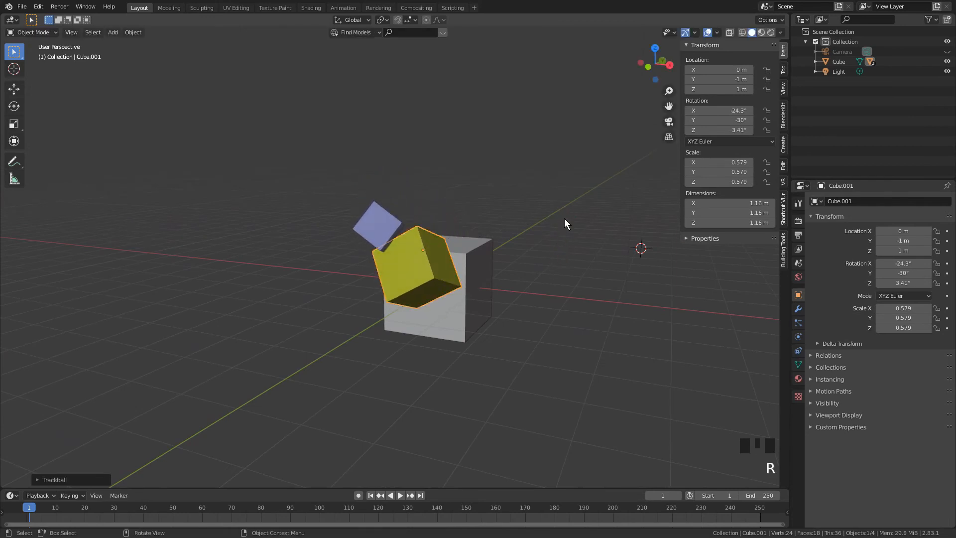
{"action": "left_click", "coordinate": [569, 294]}
{"action": "middle_click_drag", "start_coordinate": [547, 297], "coordinate": [459, 244]}
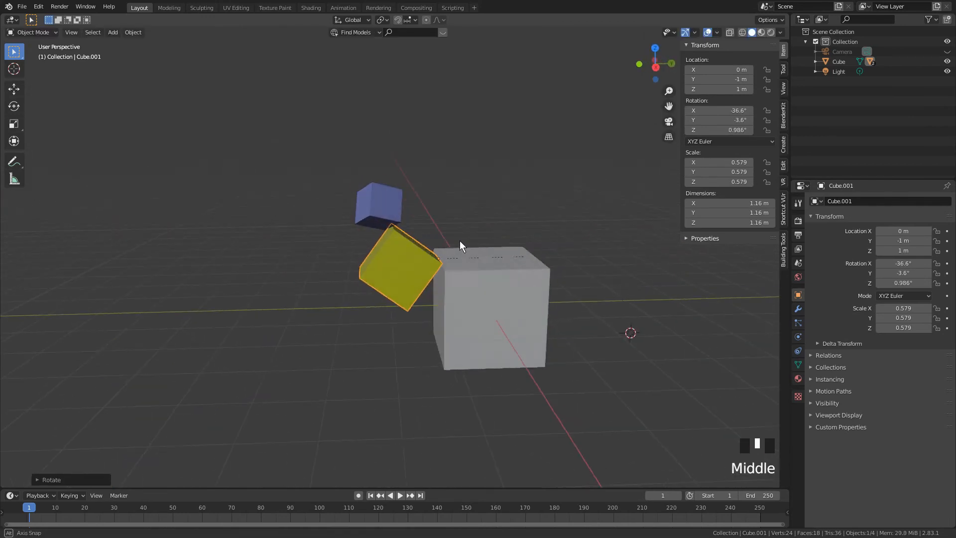
- Rotate the blue cube with trackball rotation to about X -56.7°, Y 2.1°, Z -0.6°
{"action": "scroll", "coordinate": [463, 257], "scroll_direction": "up", "scroll_amount": 3}
{"action": "middle_click_drag", "start_coordinate": [540, 271], "coordinate": [422, 215]}
{"action": "left_click", "coordinate": [366, 157]}
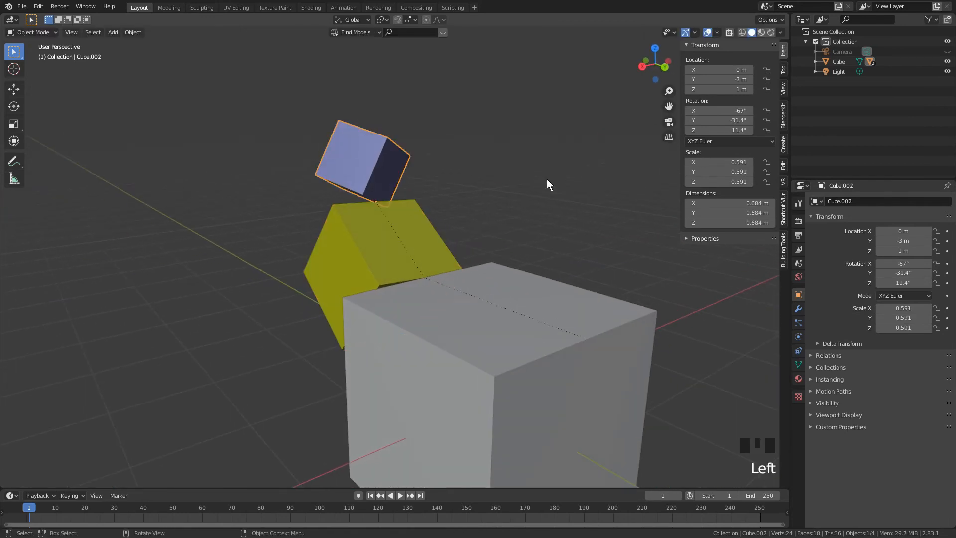
{"action": "key", "text": "r"}
{"action": "key", "text": "r"}
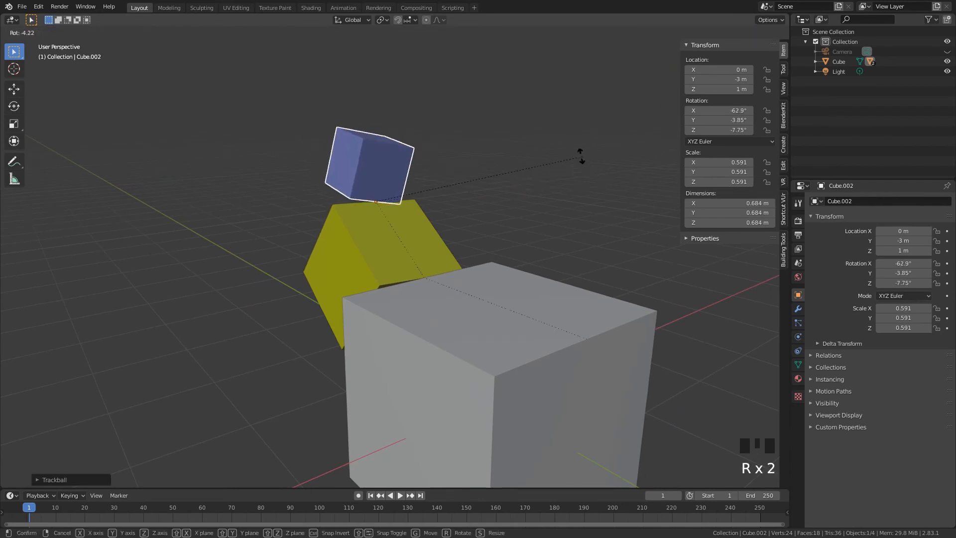
{"action": "left_click", "coordinate": [532, 136]}
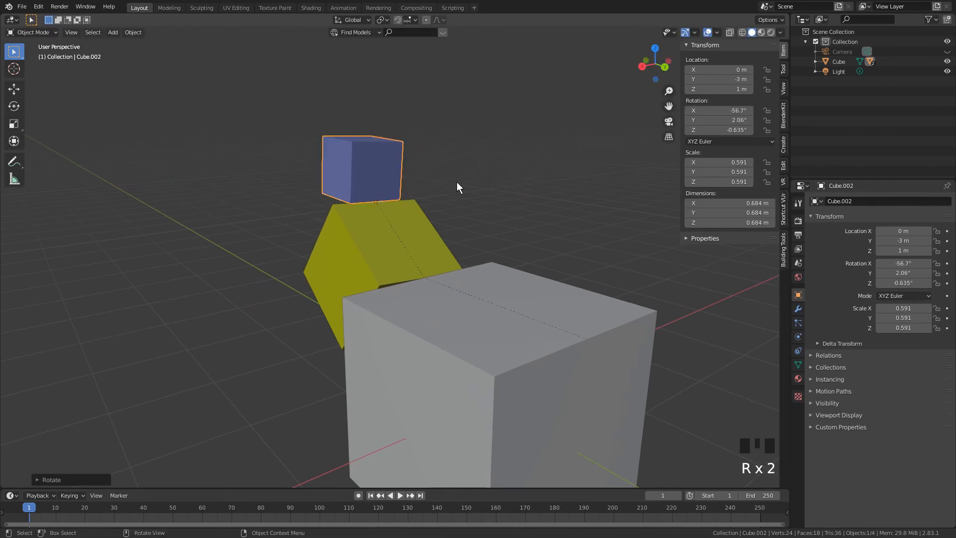
- Undo the trial rotations and scalings until all three cubes are back in a straight, unrotated row
{"action": "scroll", "coordinate": [438, 189], "scroll_direction": "down", "scroll_amount": 2}
{"action": "middle_click_drag", "start_coordinate": [437, 189], "coordinate": [513, 202]}
{"action": "key", "text": "ctrl+z"}
{"action": "key", "text": "ctrl+z"}
{"action": "key", "text": "ctrl+z"}
{"action": "key", "text": "ctrl+z"}
{"action": "key", "text": "ctrl+z"}
{"action": "key", "text": "ctrl+z"}
{"action": "key", "text": "ctrl+z"}
{"action": "key", "text": "ctrl+z"}
{"action": "key", "text": "ctrl+z"}
{"action": "key", "text": "ctrl+z"}
{"action": "key", "text": "ctrl+z"}
{"action": "key", "text": "ctrl+z"}
{"action": "key", "text": "ctrl+z"}
{"action": "key", "text": "ctrl+z"}
{"action": "key", "text": "ctrl+z"}
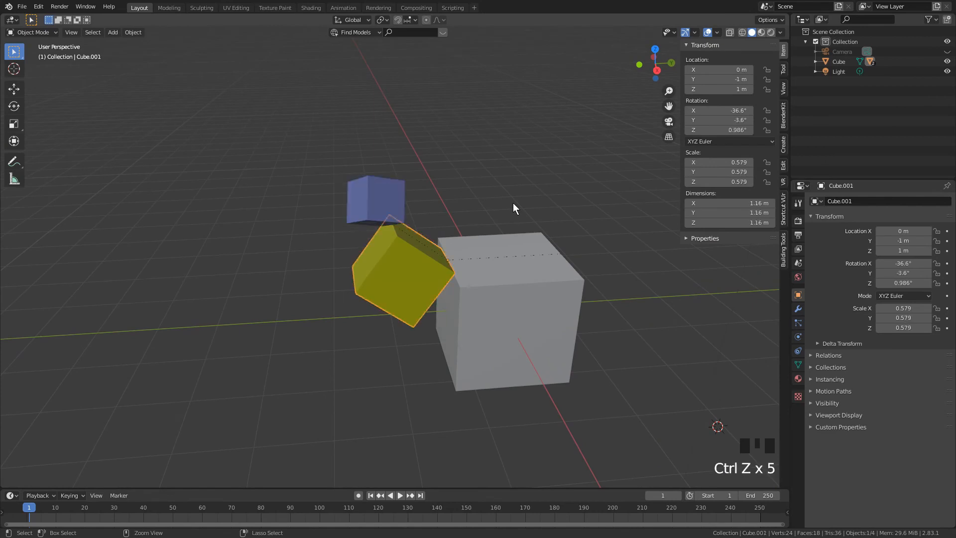
{"action": "key", "text": "ctrl+z"}
{"action": "key", "text": "ctrl+z"}
{"action": "key", "text": "ctrl+z"}
{"action": "key", "text": "ctrl+z"}
{"action": "key", "text": "ctrl+z"}
{"action": "key", "text": "ctrl+z"}
{"action": "key", "text": "ctrl+z"}
{"action": "key", "text": "ctrl+z"}
{"action": "key", "text": "ctrl+z"}
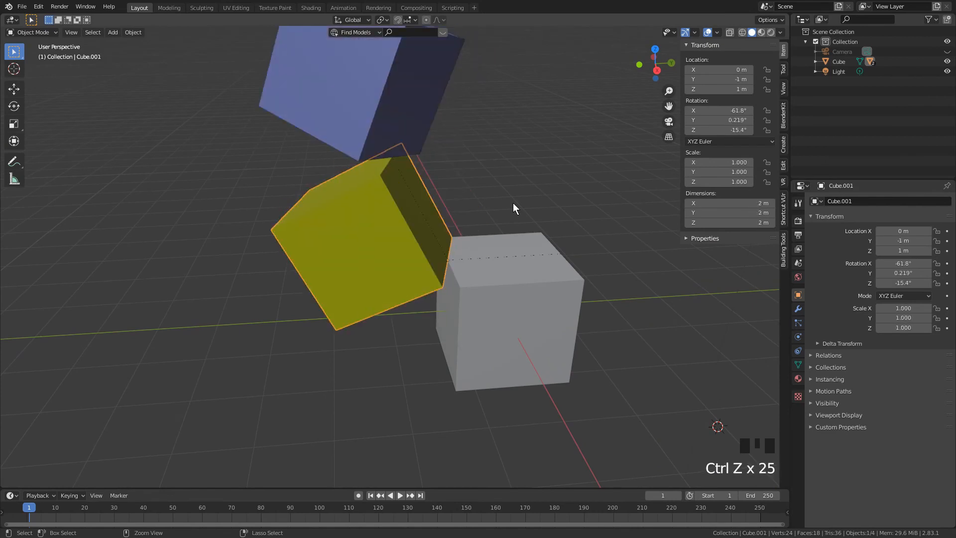
{"action": "scroll", "coordinate": [421, 215], "scroll_direction": "down", "scroll_amount": 2, "text": "shift"}
{"action": "middle_click_drag", "start_coordinate": [421, 219], "coordinate": [512, 205]}
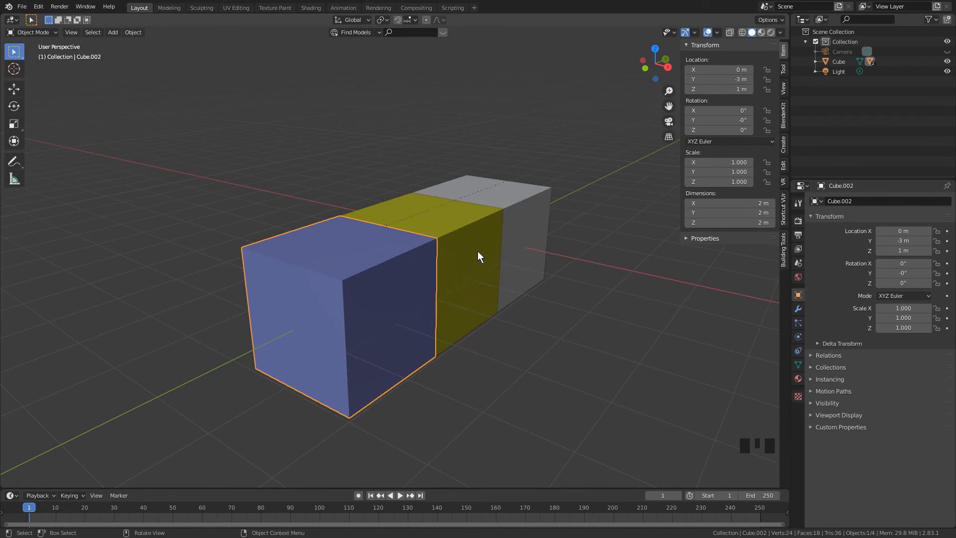
- Insert a rotation keyframe for the unrotated blue cube at frame 1
{"action": "scroll", "coordinate": [450, 250], "scroll_direction": "up", "scroll_amount": 1, "text": "shift"}
{"action": "middle_click_drag", "start_coordinate": [467, 265], "coordinate": [392, 290], "text": "shift"}
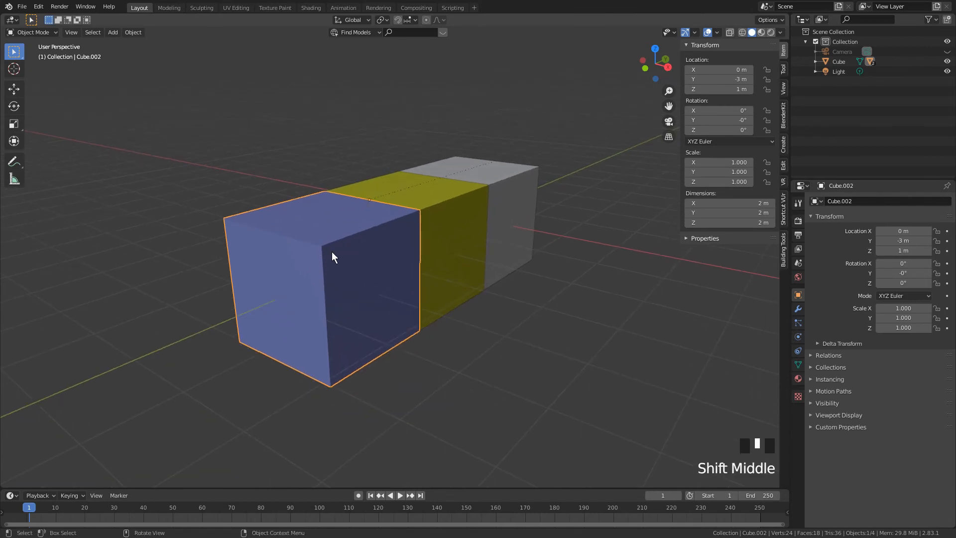
{"action": "middle_click_drag", "start_coordinate": [369, 258], "coordinate": [397, 276], "text": "shift"}
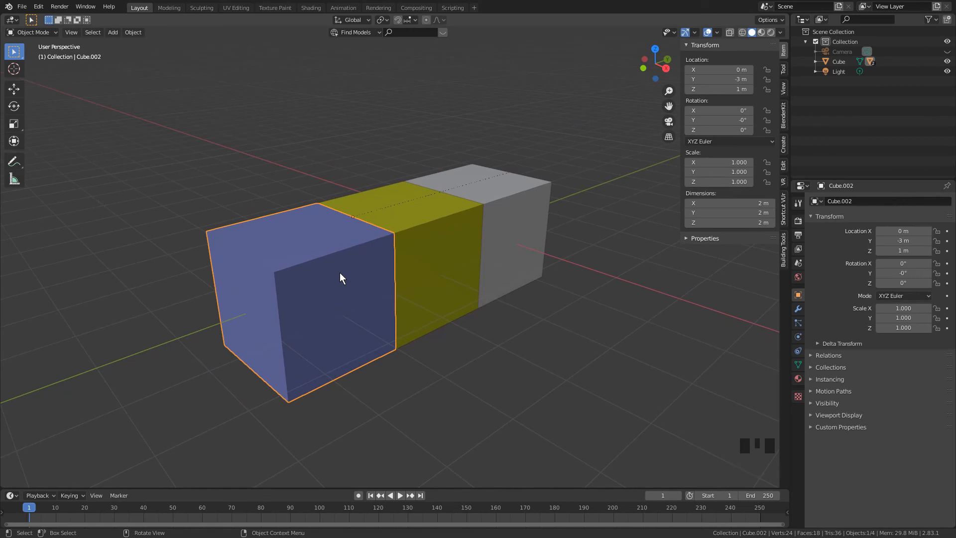
{"action": "key", "text": "i"}
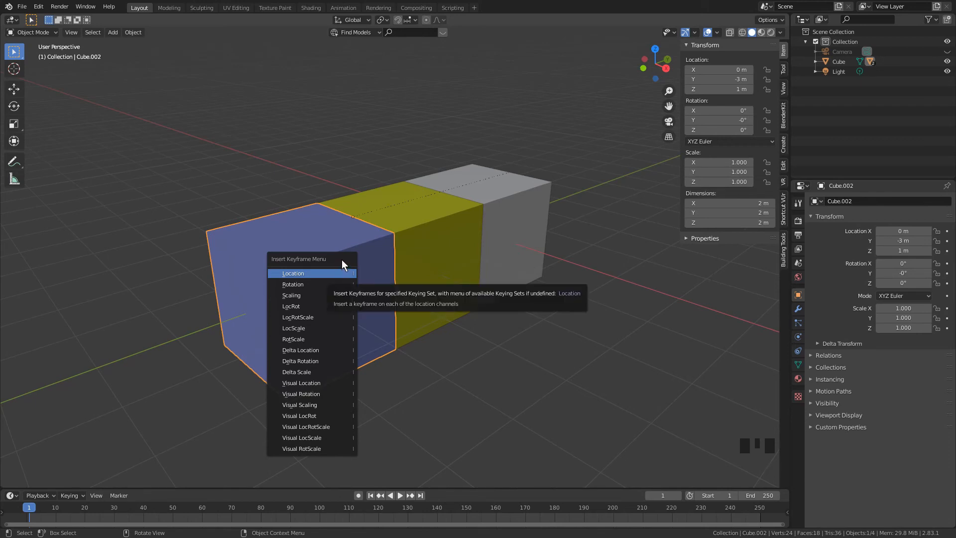
{"action": "left_click", "coordinate": [335, 289]}
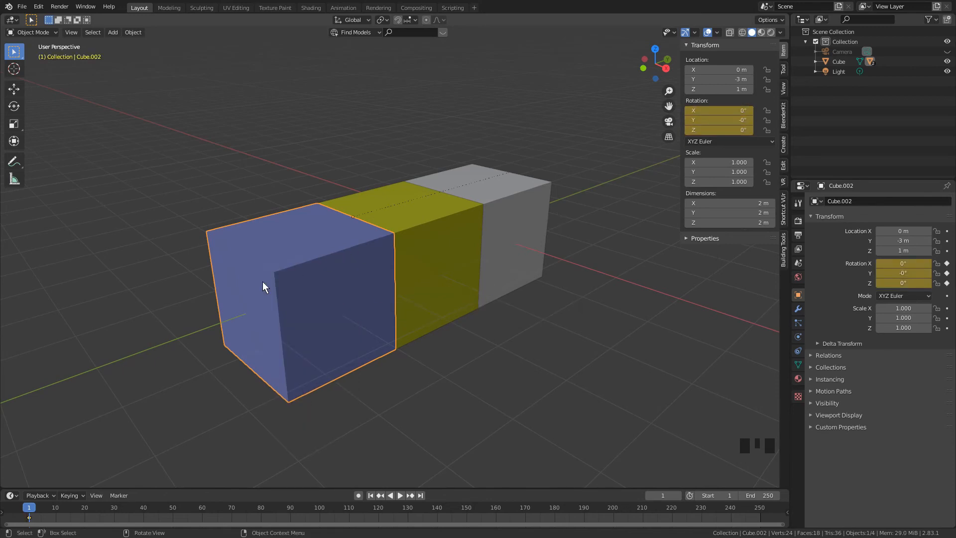
- Move the current frame to 15
{"action": "left_click", "coordinate": [58, 507]}
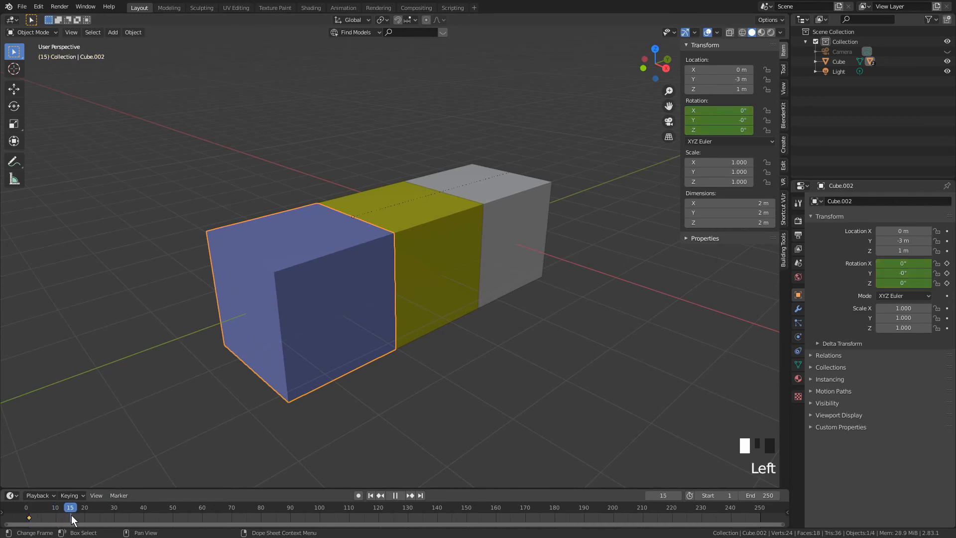
{"action": "left_click_drag", "start_coordinate": [73, 515], "coordinate": [67, 510]}
- Try an X rotation of 90° on the blue cube, then undo it
{"action": "left_click", "coordinate": [726, 111]}
{"action": "type", "text": "90"}
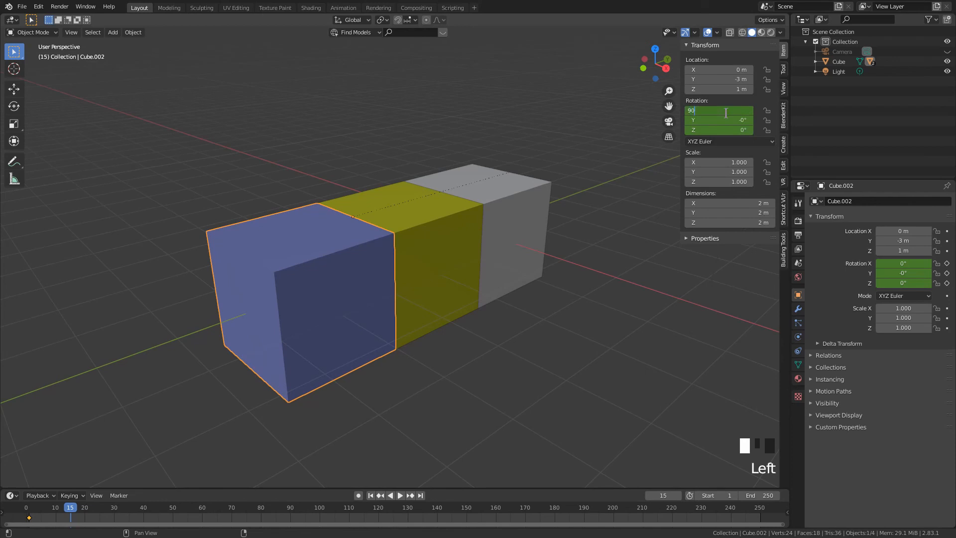
{"action": "key", "text": "Return"}
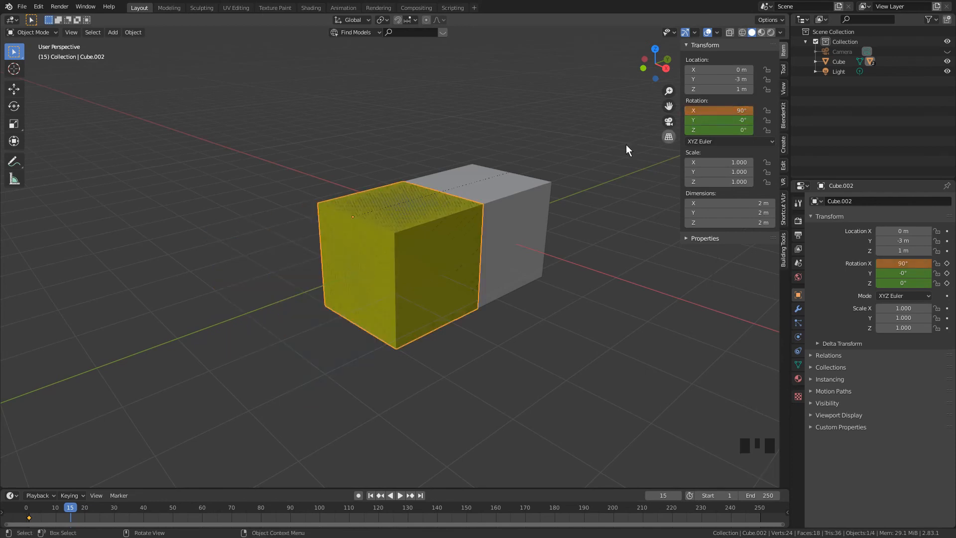
{"action": "key", "text": "ctrl+z"}
- Set the blue cube's X rotation to -90° and insert a rotation keyframe at frame 15
{"action": "left_click_drag", "start_coordinate": [718, 111], "coordinate": [702, 111]}
{"action": "left_click", "coordinate": [717, 111]}
{"action": "key", "text": "BackSpace"}
{"action": "type", "text": "-90"}
{"action": "key", "text": "Return"}
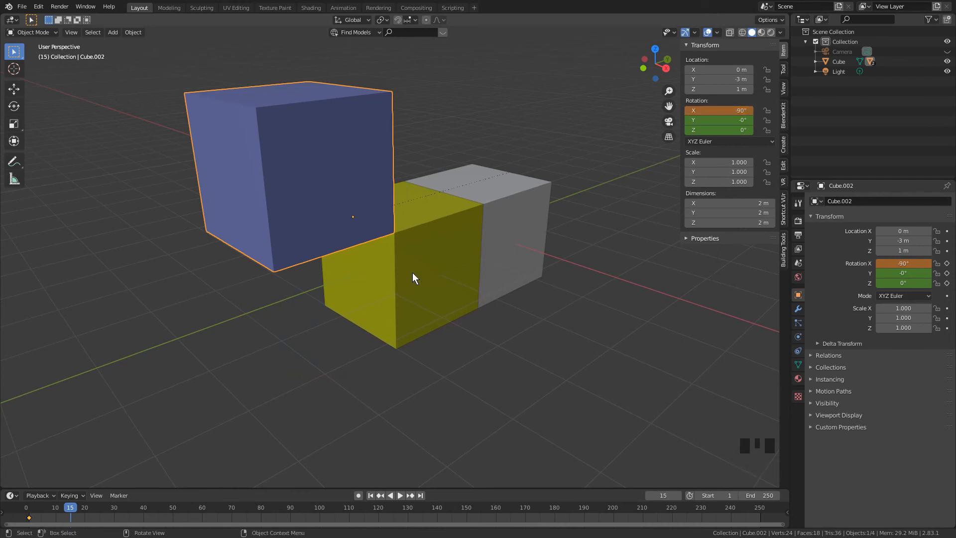
{"action": "key", "text": "i"}
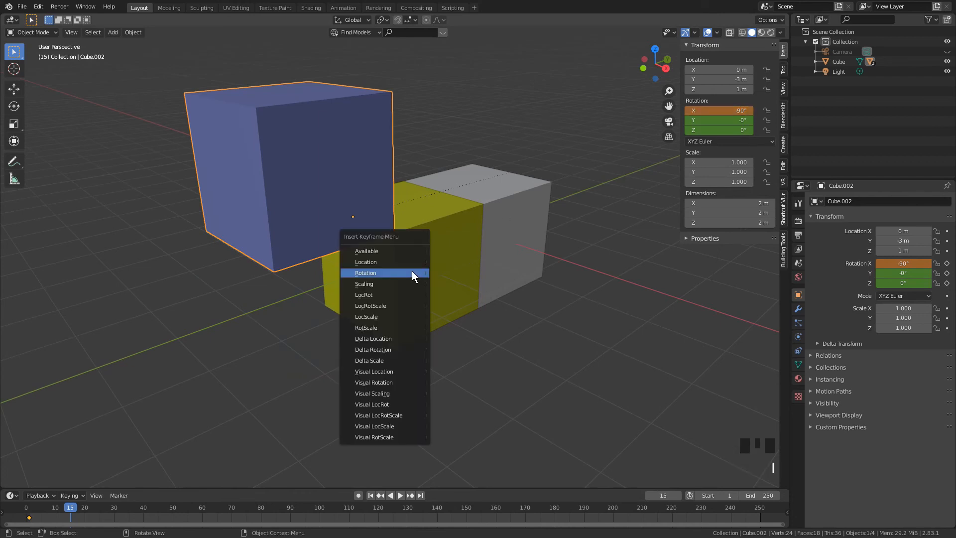
{"action": "left_click", "coordinate": [412, 272]}
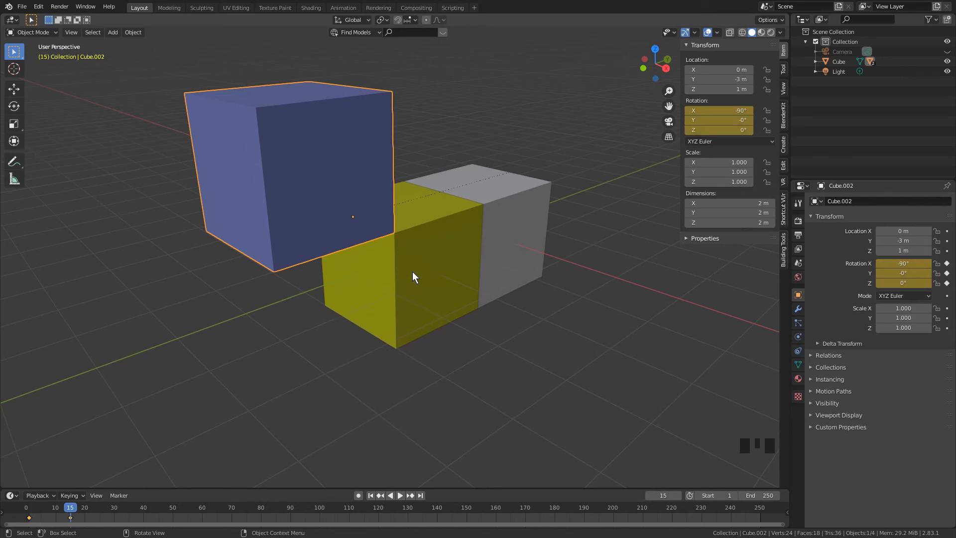
- Preview the blue cube's animation and return to frame 15
{"action": "left_click", "coordinate": [400, 495]}
{"action": "left_click", "coordinate": [72, 510]}
{"action": "mouse_move", "coordinate": [71, 510]}
{"action": "left_mouse_down"}
{"action": "mouse_move", "coordinate": [31, 518]}
{"action": "mouse_move", "coordinate": [73, 517]}
{"action": "mouse_move", "coordinate": [30, 515]}
{"action": "mouse_move", "coordinate": [71, 526]}
{"action": "left_mouse_up"}
- Set the blue cube's X rotation to -180° and insert a rotation keyframe at frame 15
{"action": "middle_click_drag", "start_coordinate": [487, 213], "coordinate": [488, 256], "text": "shift"}
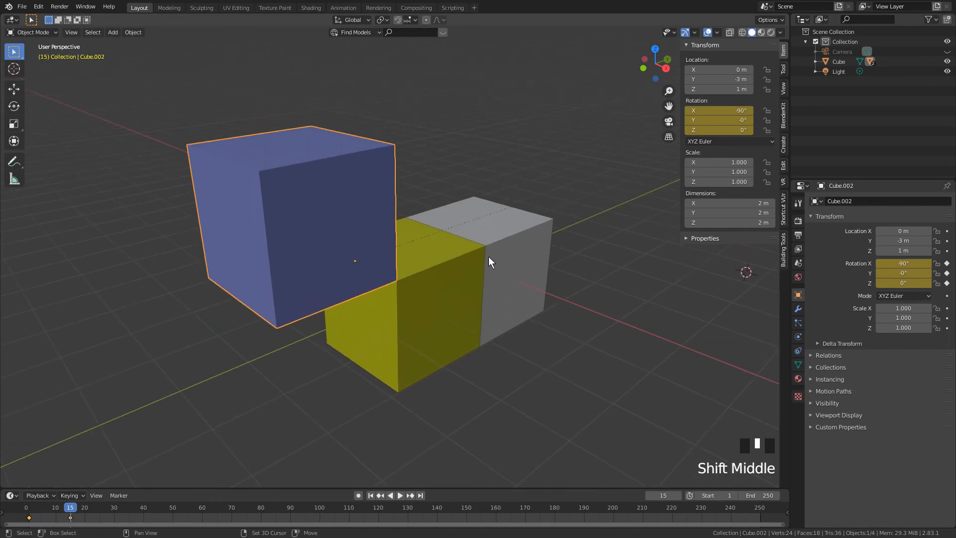
{"action": "left_click", "coordinate": [710, 111]}
{"action": "type", "text": "-180"}
{"action": "key", "text": "Return"}
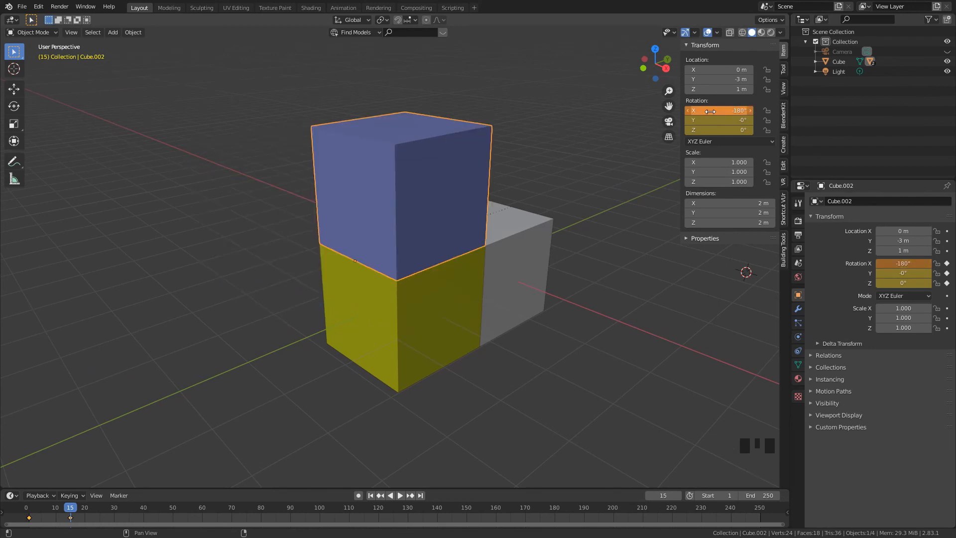
{"action": "middle_click_drag", "start_coordinate": [465, 235], "coordinate": [455, 232], "text": "shift"}
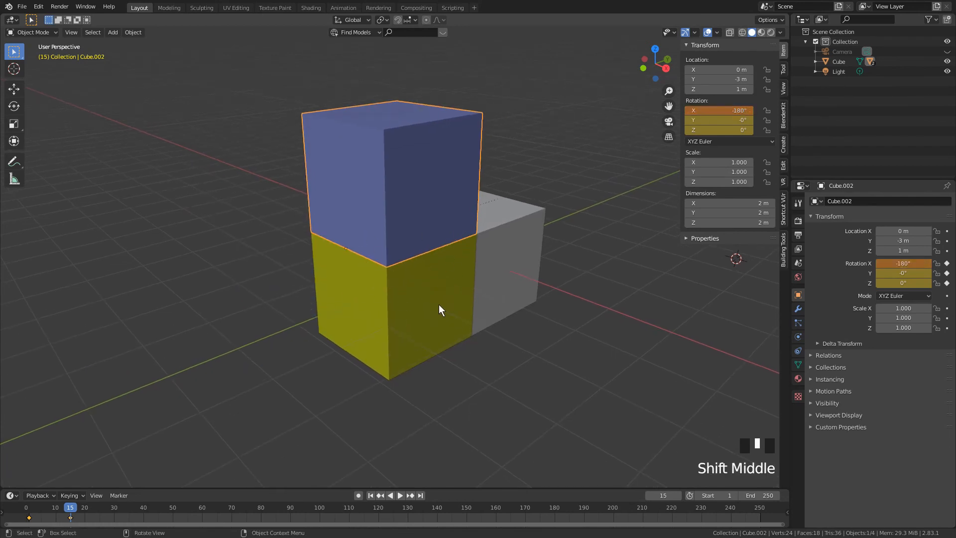
{"action": "key", "text": "i"}
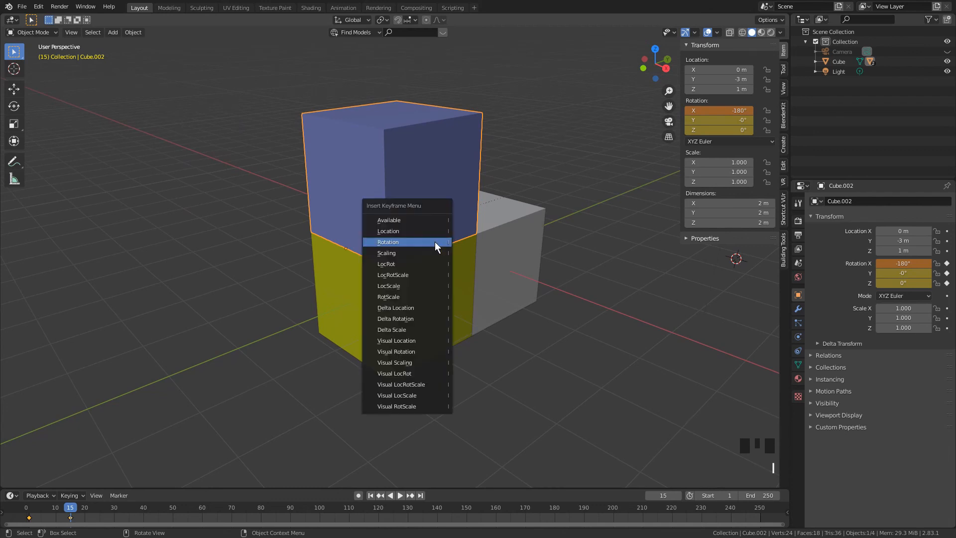
{"action": "left_click", "coordinate": [434, 242]}
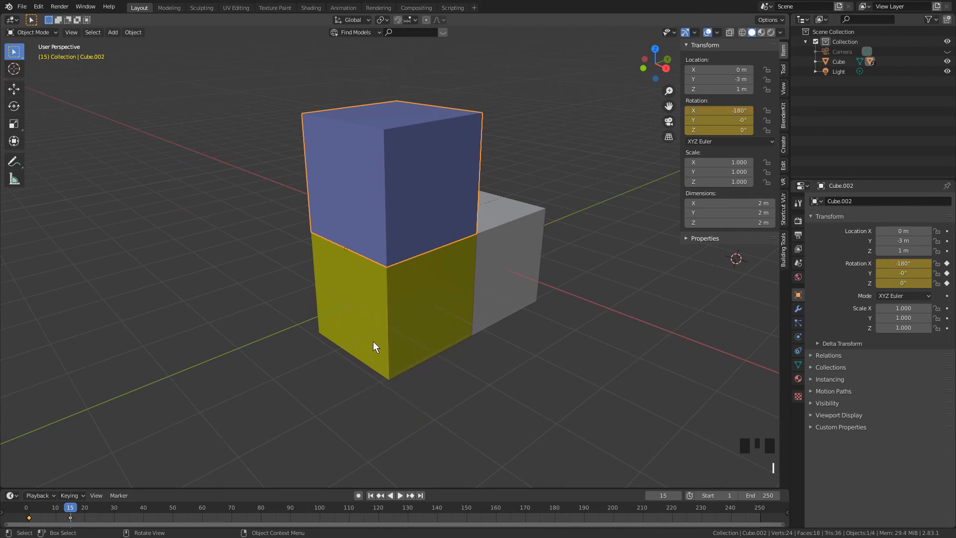
- Insert a rotation keyframe for the unrotated yellow cube at frame 15
{"action": "left_click", "coordinate": [382, 293]}
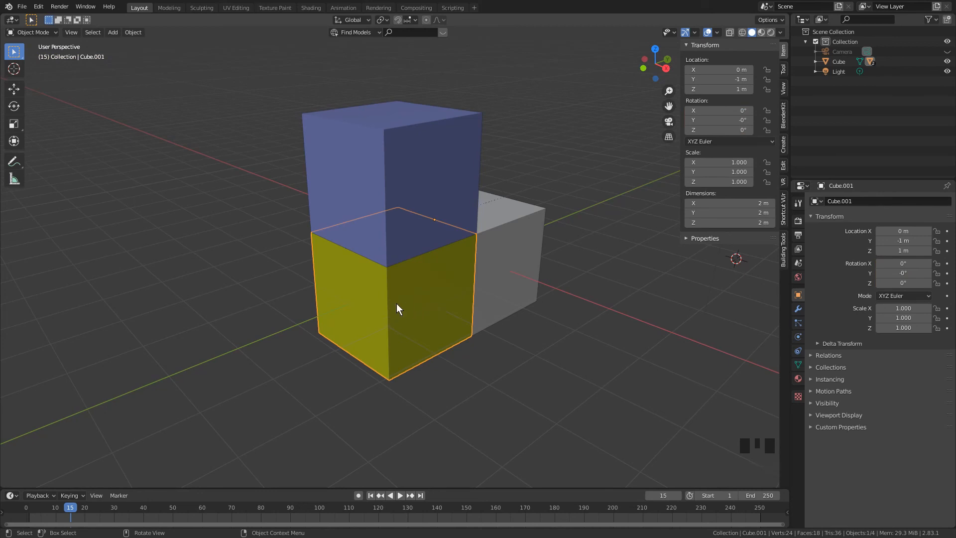
{"action": "key", "text": "i"}
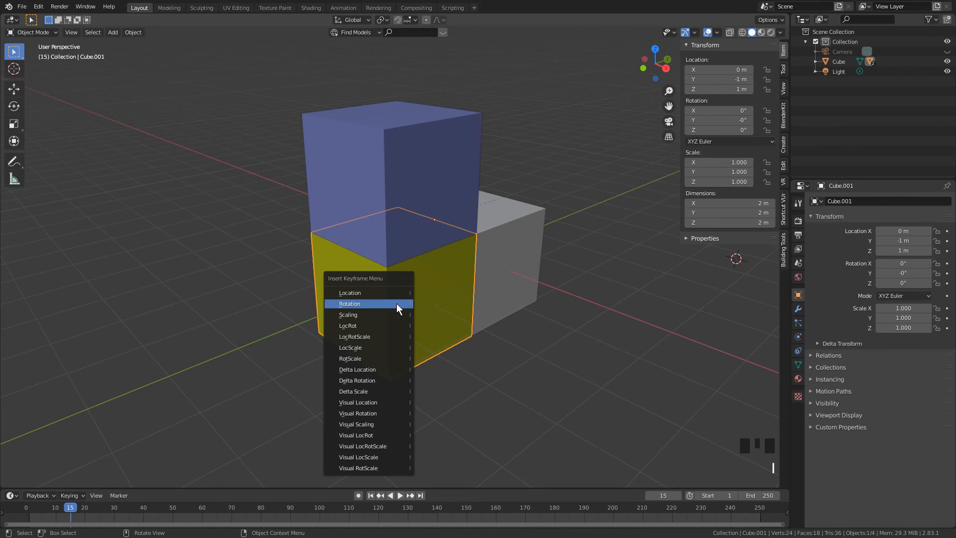
{"action": "left_click", "coordinate": [396, 303]}
- At frame 29, set the yellow cube's X rotation to -90° and insert a rotation keyframe
{"action": "left_click_drag", "start_coordinate": [69, 510], "coordinate": [110, 519]}
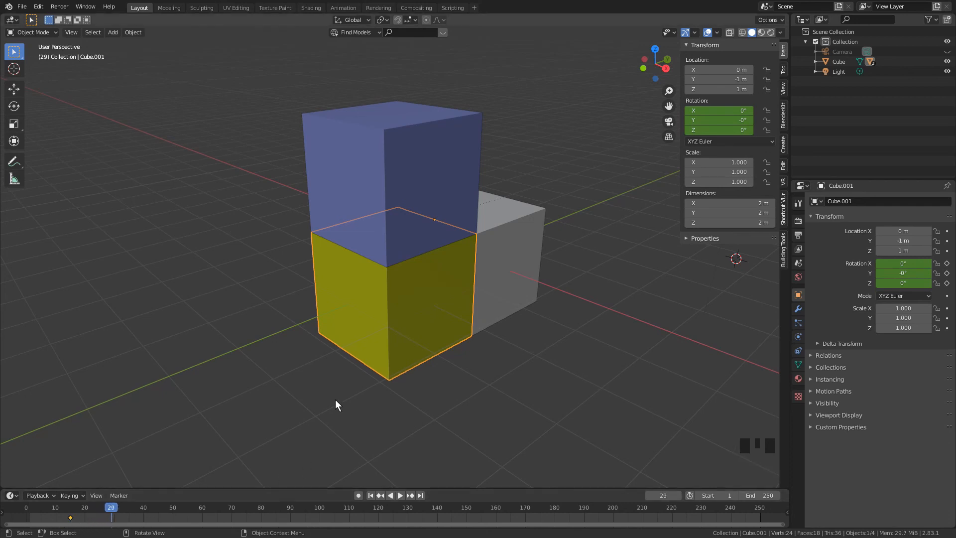
{"action": "left_click_drag", "start_coordinate": [715, 111], "coordinate": [663, 111]}
{"action": "left_click", "coordinate": [716, 110]}
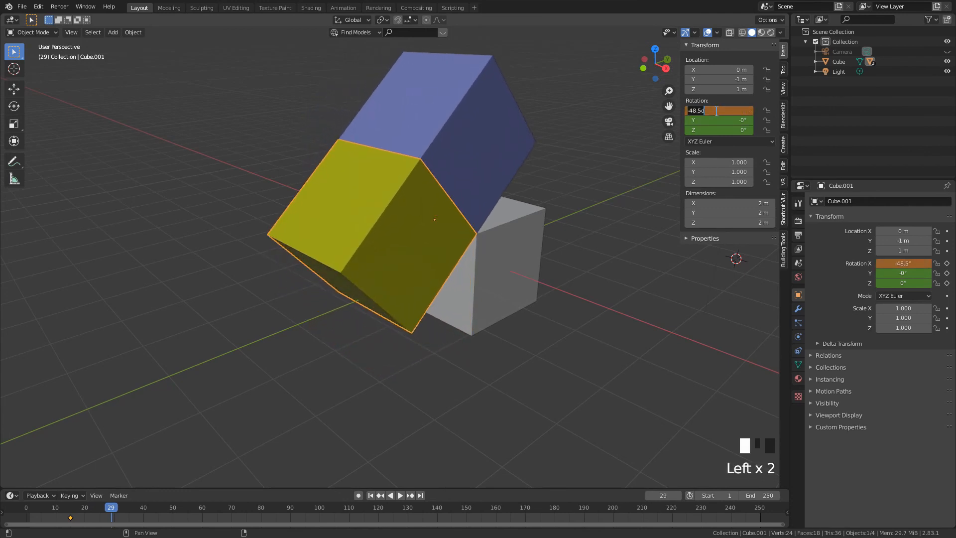
{"action": "type", "text": "-90"}
{"action": "key", "text": "Return"}
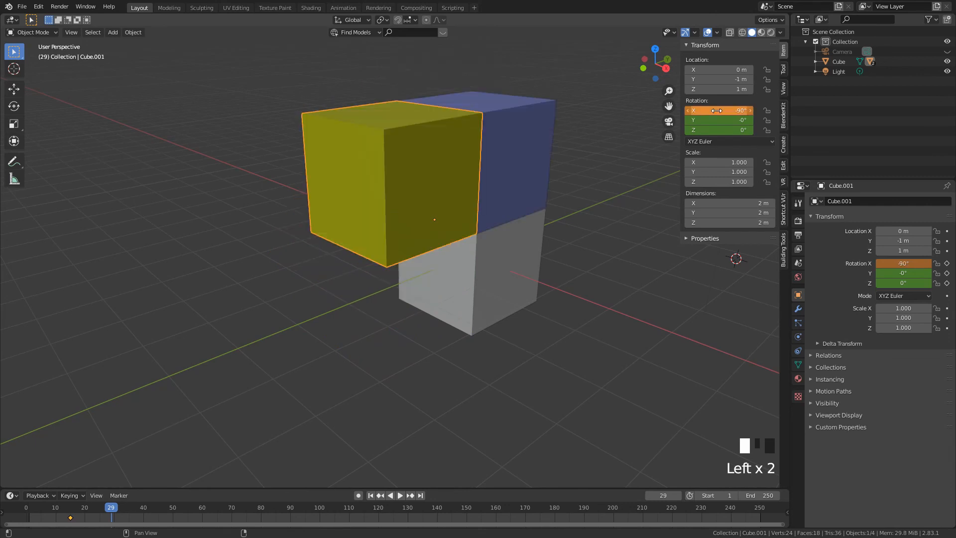
{"action": "key", "text": "i"}
{"action": "left_click", "coordinate": [581, 163]}
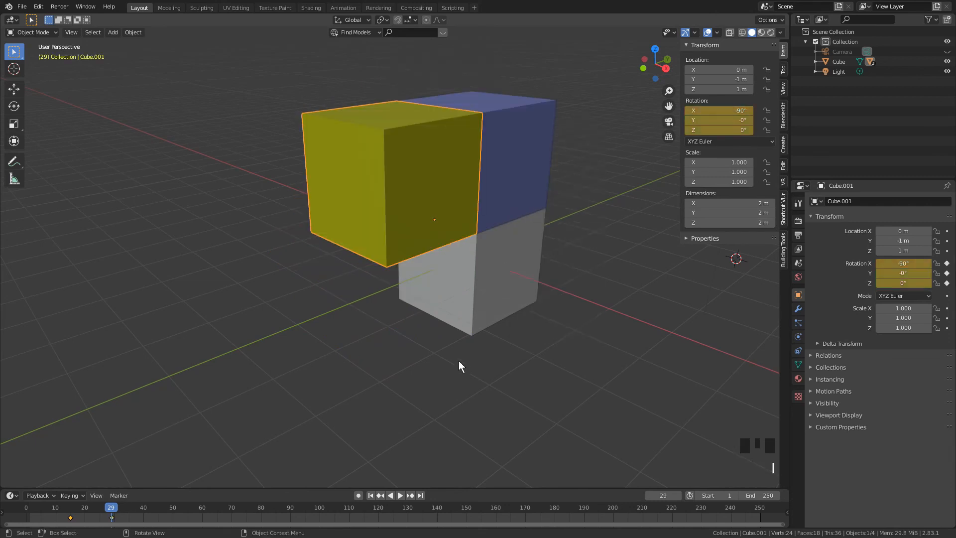
- Return to frame 1, select the blue and yellow cubes together, and scale their keyframes farther apart in time
{"action": "left_click", "coordinate": [113, 508]}
{"action": "left_click_drag", "start_coordinate": [113, 508], "coordinate": [29, 508]}
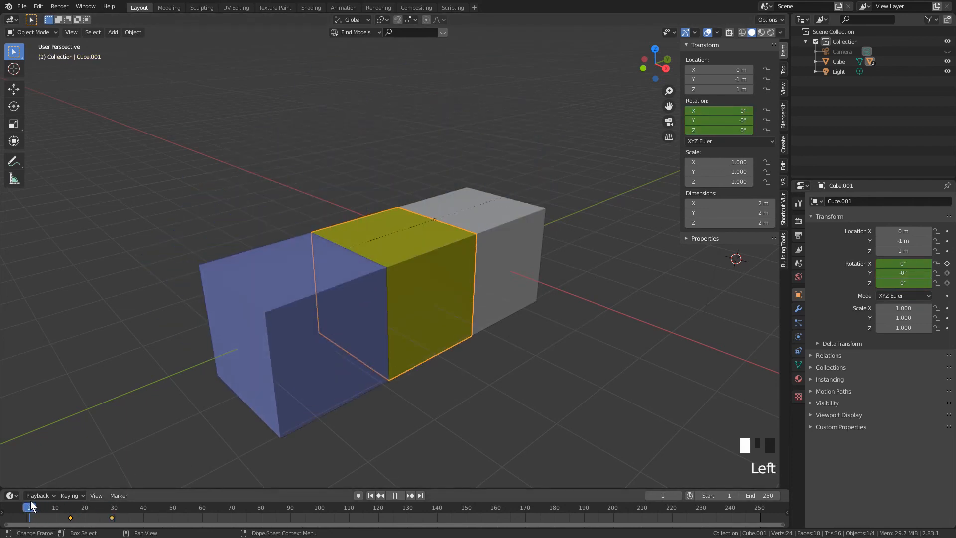
{"action": "left_click", "coordinate": [253, 390], "text": "shift"}
{"action": "key", "text": "s"}
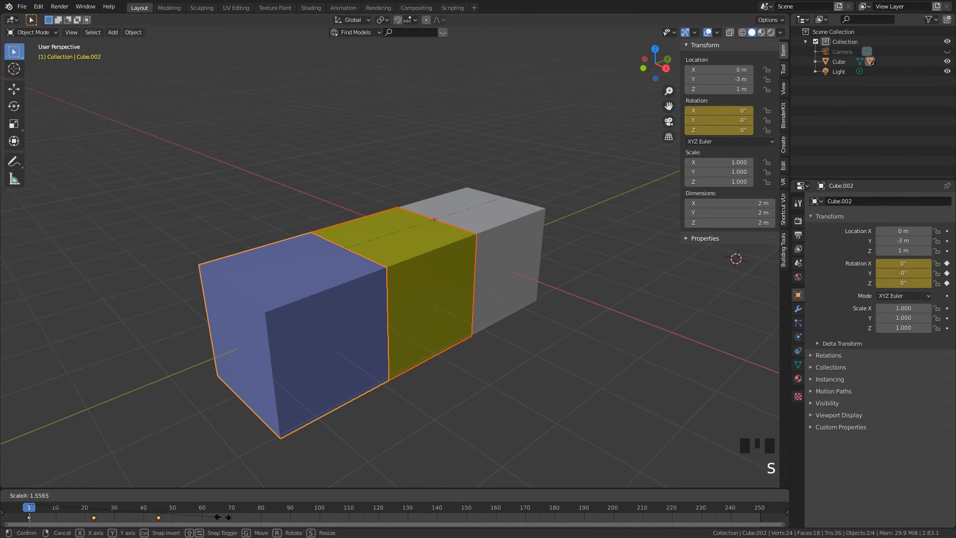
{"action": "left_click", "coordinate": [375, 468]}
{"action": "middle_click_drag", "start_coordinate": [406, 355], "coordinate": [426, 343]}
{"action": "left_click", "coordinate": [472, 362]}
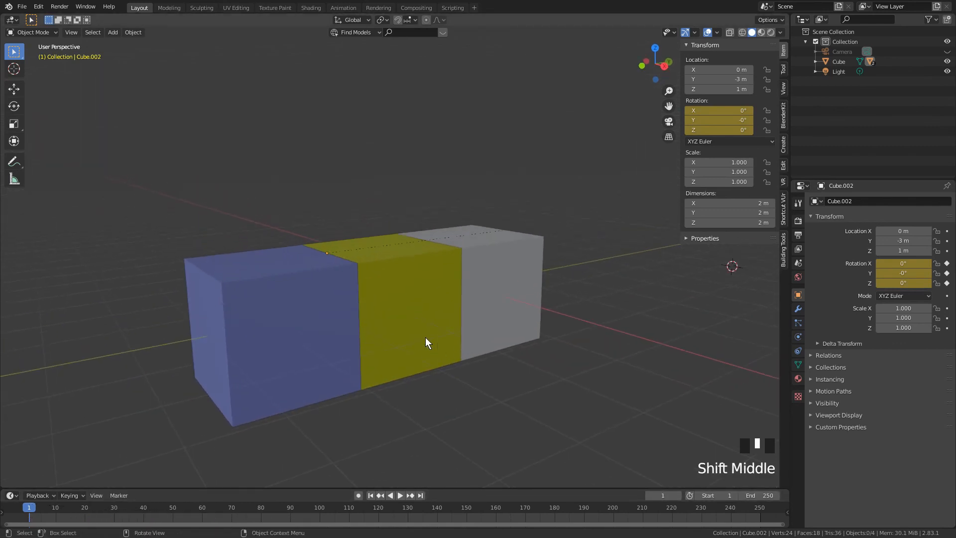
- Play the unfolding animation from two view angles, returning to frame 1 after each playback
{"action": "left_click", "coordinate": [400, 494]}
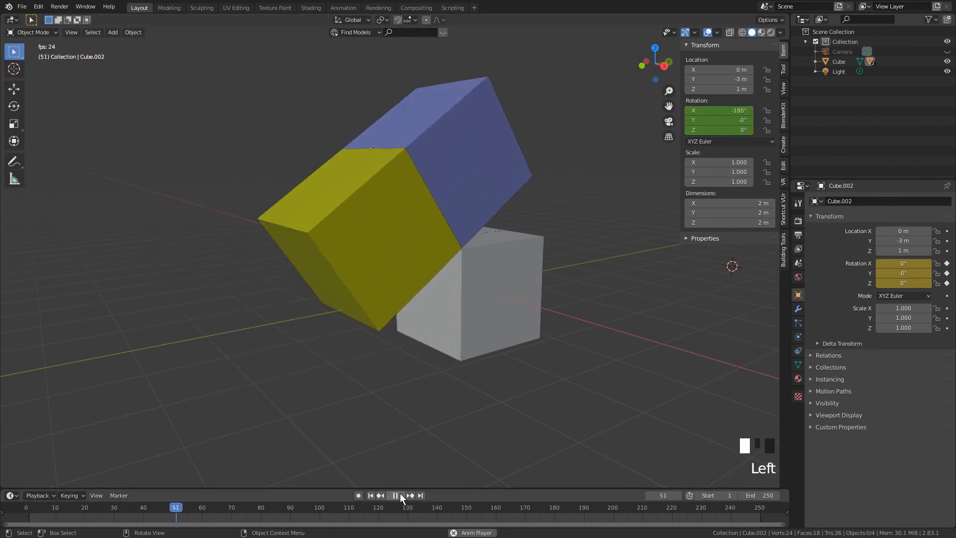
{"action": "left_click", "coordinate": [396, 495]}
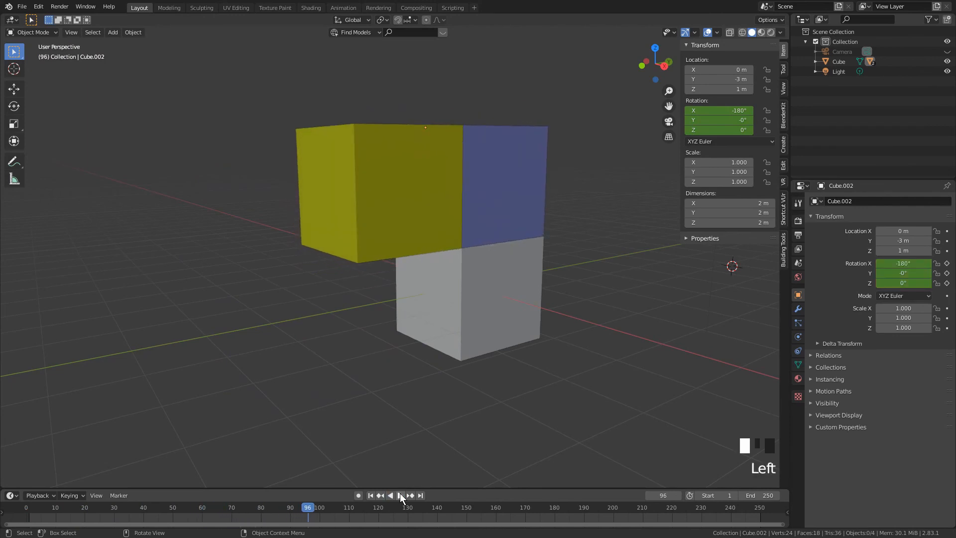
{"action": "middle_click_drag", "start_coordinate": [427, 298], "coordinate": [557, 259]}
{"action": "left_click_drag", "start_coordinate": [308, 505], "coordinate": [23, 488]}
{"action": "key", "text": "space"}
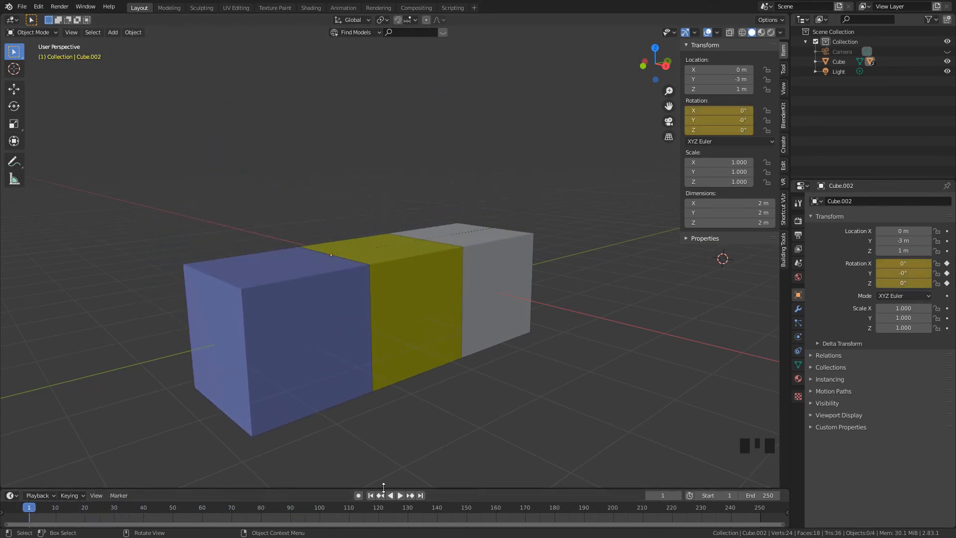
{"action": "left_click", "coordinate": [399, 495]}
{"action": "middle_click_drag", "start_coordinate": [558, 360], "coordinate": [466, 362]}
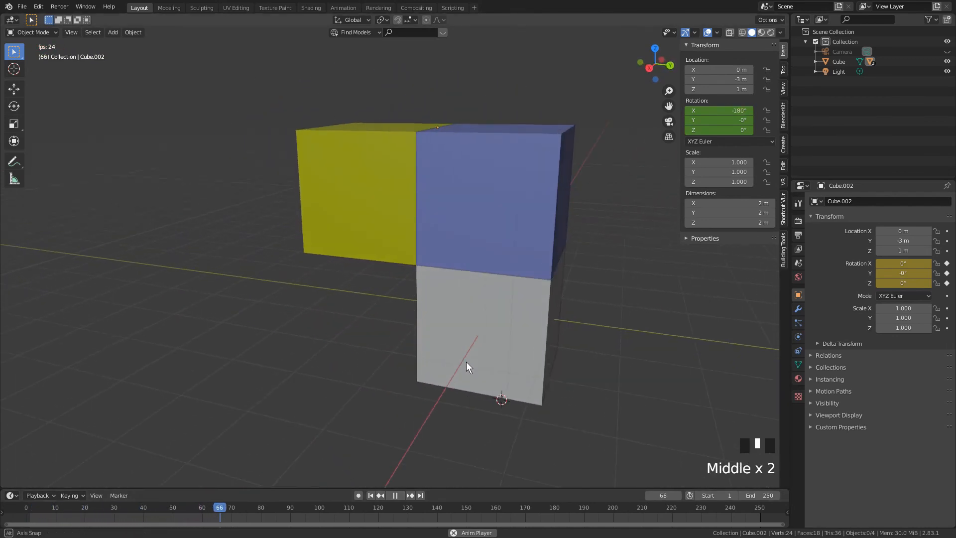
{"action": "left_click", "coordinate": [395, 495]}
{"action": "left_click", "coordinate": [370, 495]}
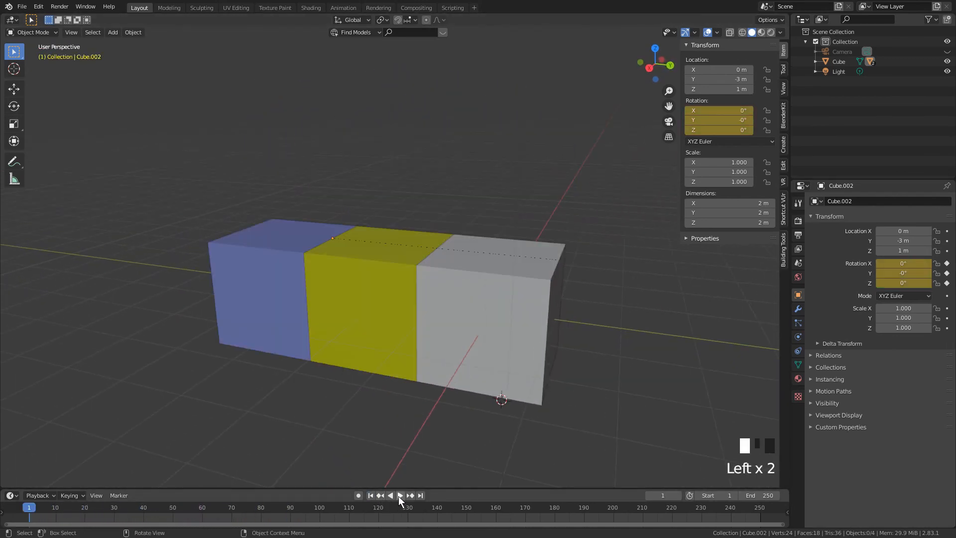
- Replay the cube-folding animation twice from frame 1, examining the fold and the stopped pose from different sides
{"action": "left_click", "coordinate": [399, 495]}
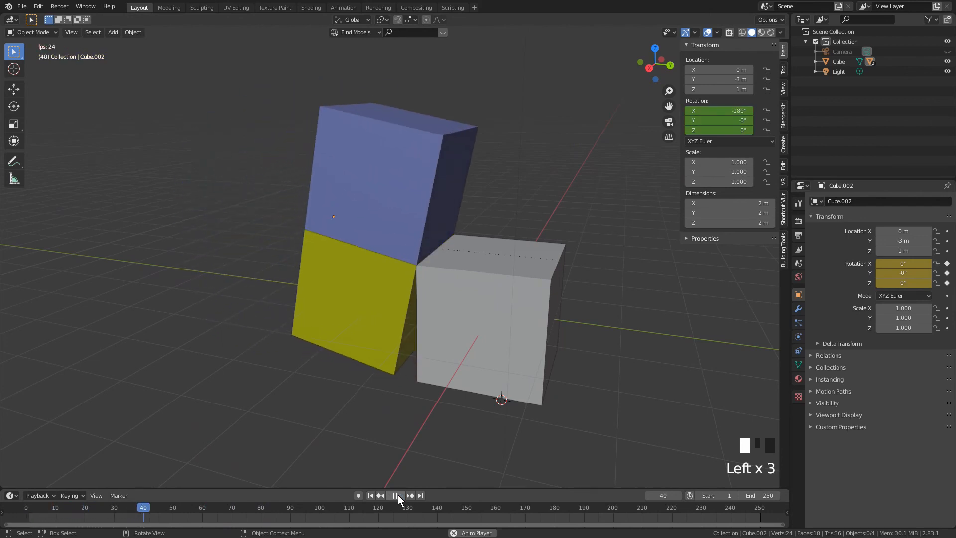
{"action": "left_click", "coordinate": [398, 494]}
{"action": "middle_click_drag", "start_coordinate": [370, 344], "coordinate": [445, 337]}
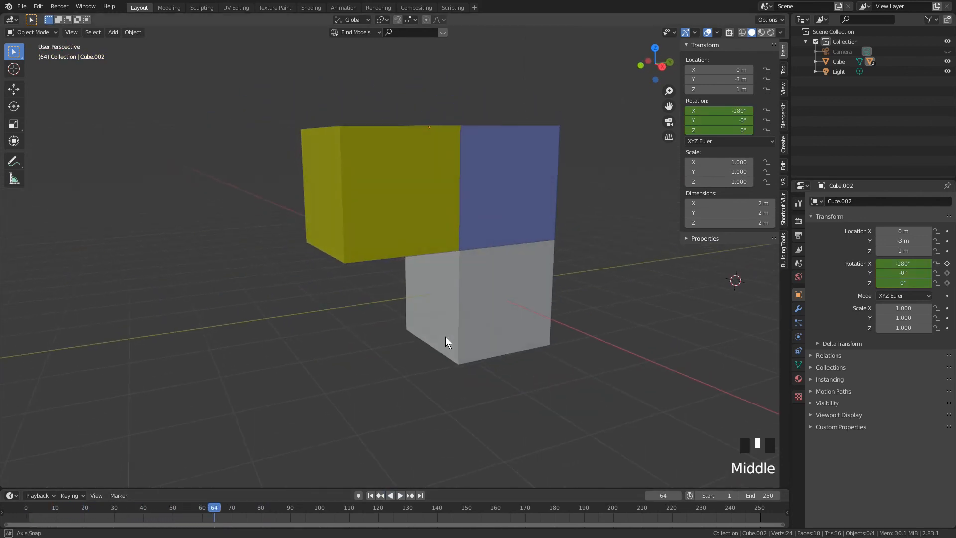
{"action": "left_click", "coordinate": [371, 495]}
{"action": "left_click", "coordinate": [399, 495]}
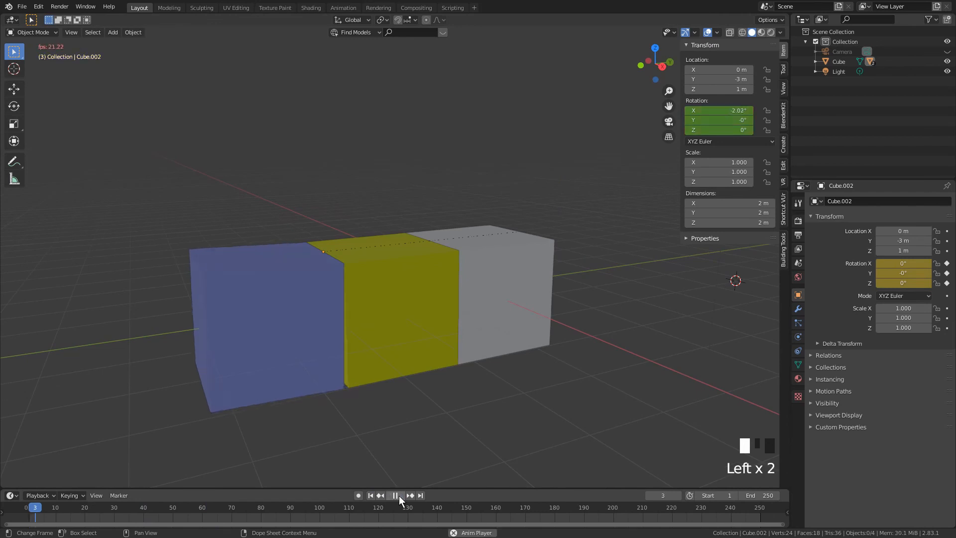
{"action": "middle_click_drag", "start_coordinate": [420, 462], "coordinate": [437, 312]}
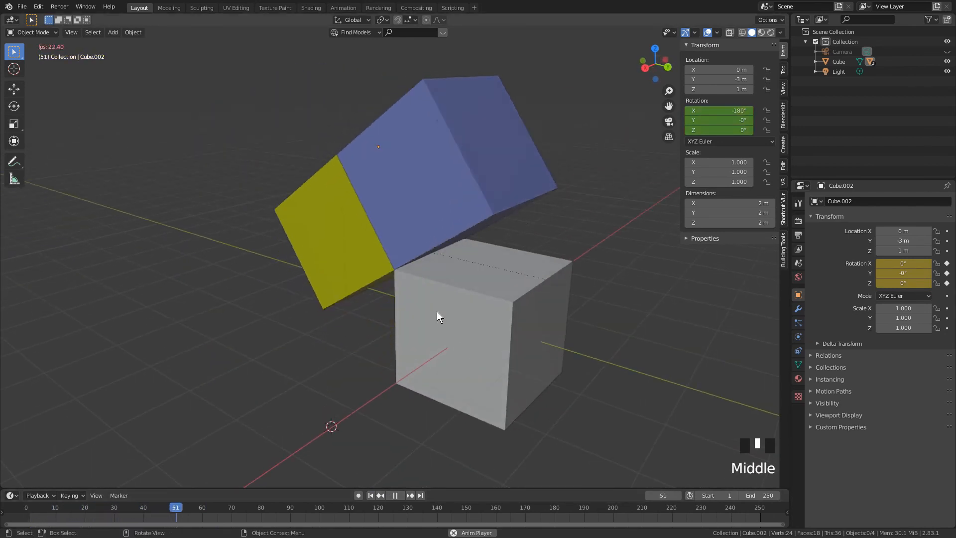
{"action": "left_click", "coordinate": [393, 495]}
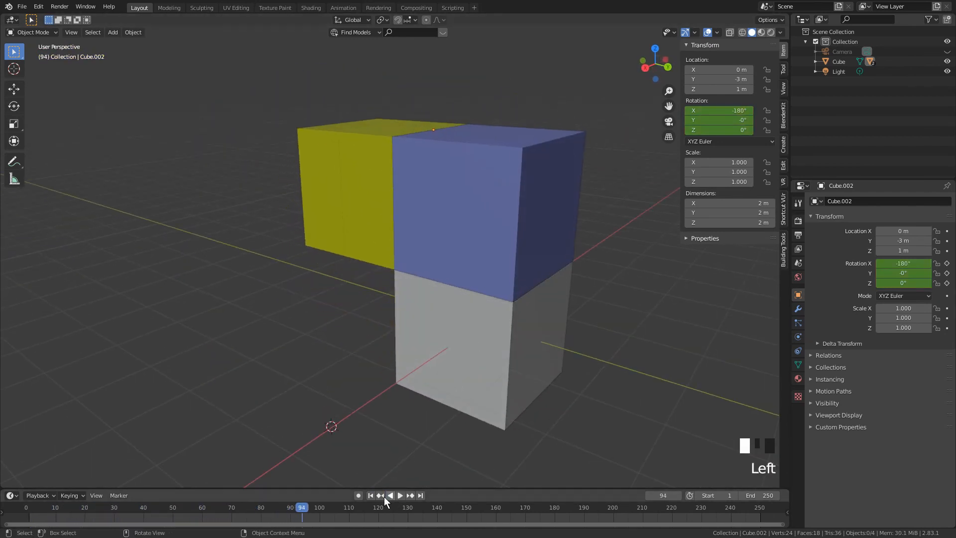
{"action": "middle_click_drag", "start_coordinate": [420, 418], "coordinate": [507, 415]}
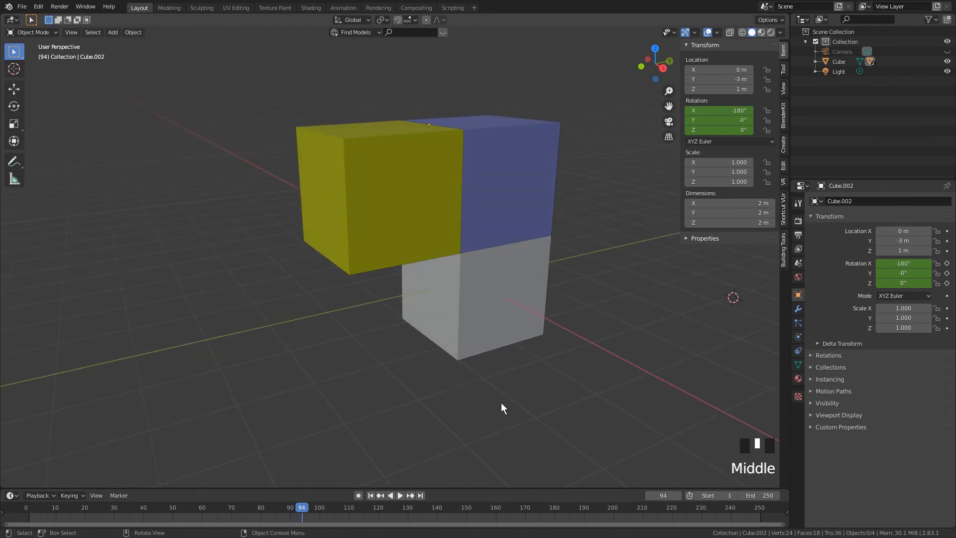